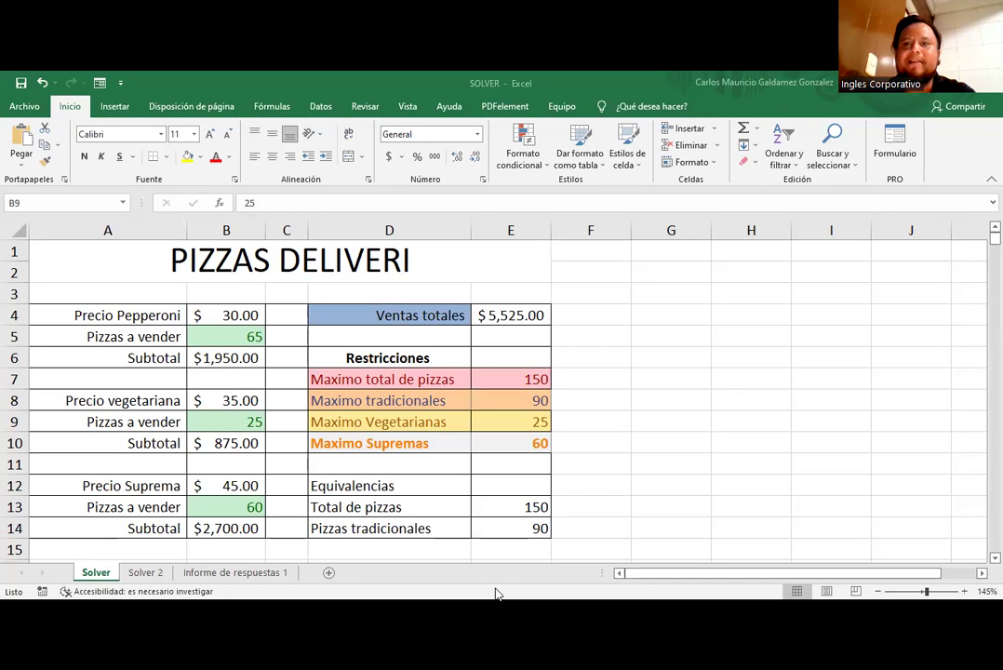
Step: Examine the Ventas totales formula in E4 and the three subtotal cells B6, B10 and B14, leaving it unchanged
click(495, 320)
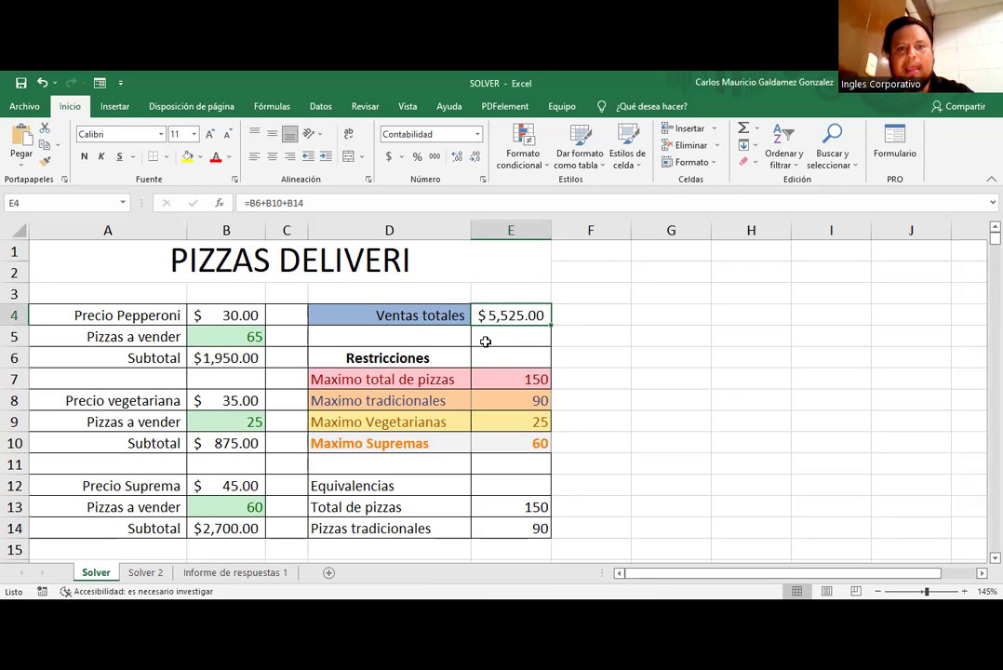
click(224, 359)
click(202, 443)
click(201, 529)
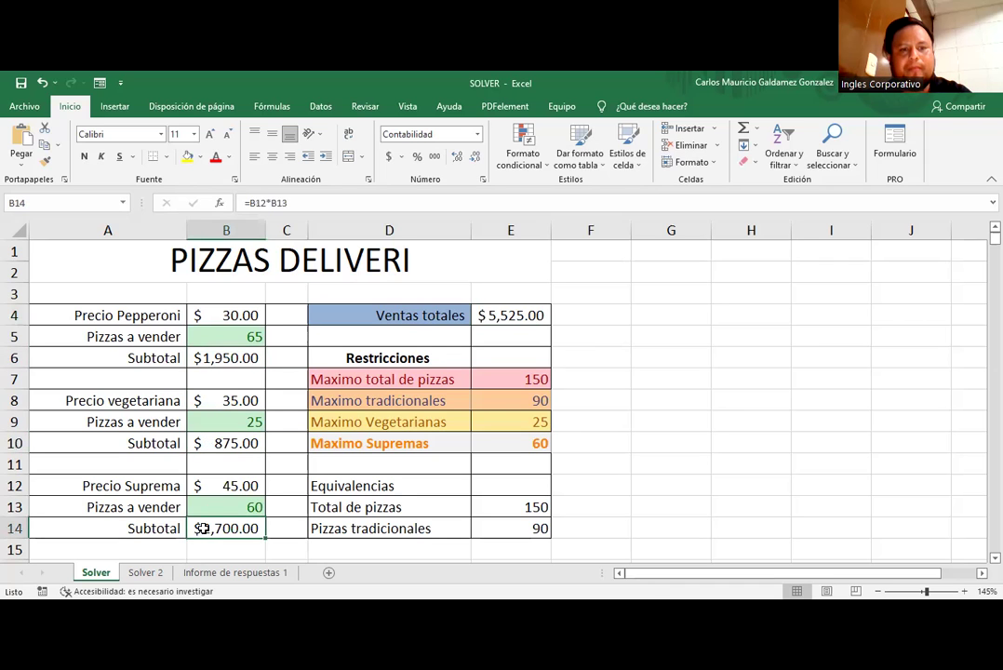
click(474, 316)
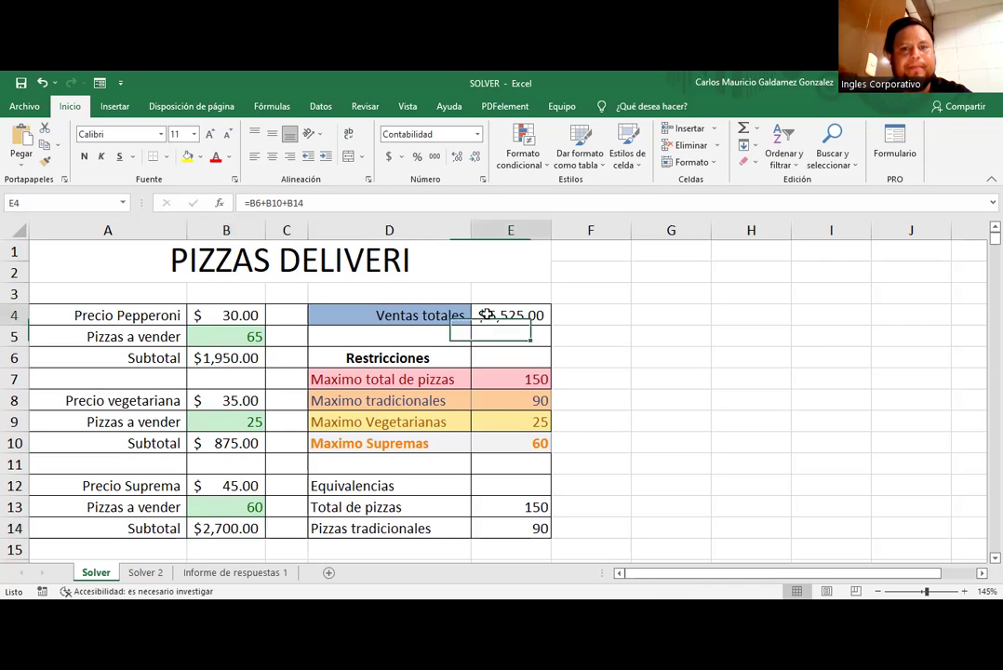
click(219, 361)
click(193, 441)
click(221, 525)
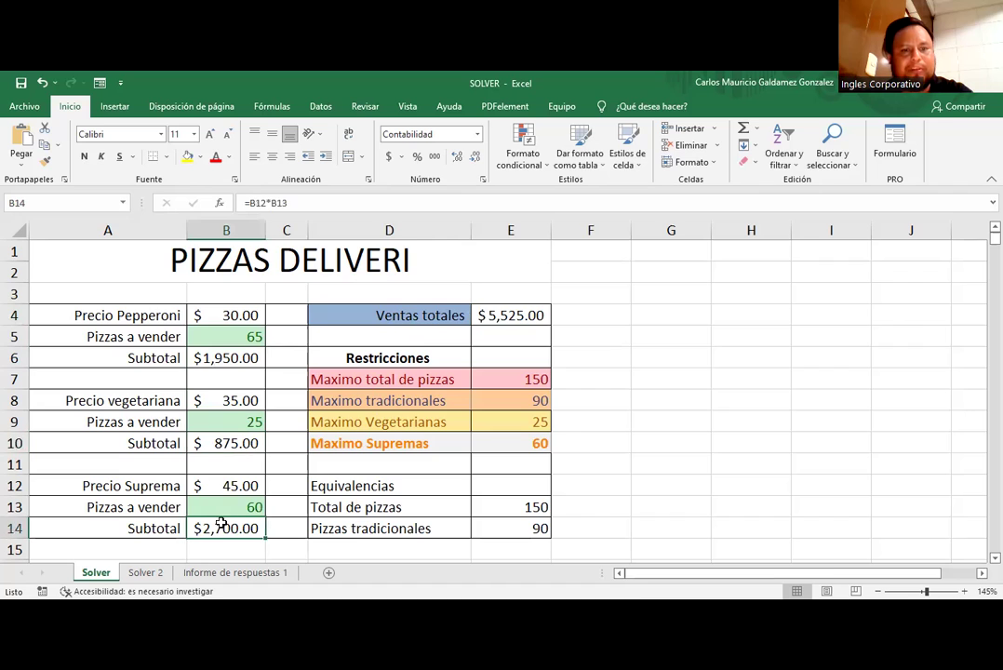
click(502, 318)
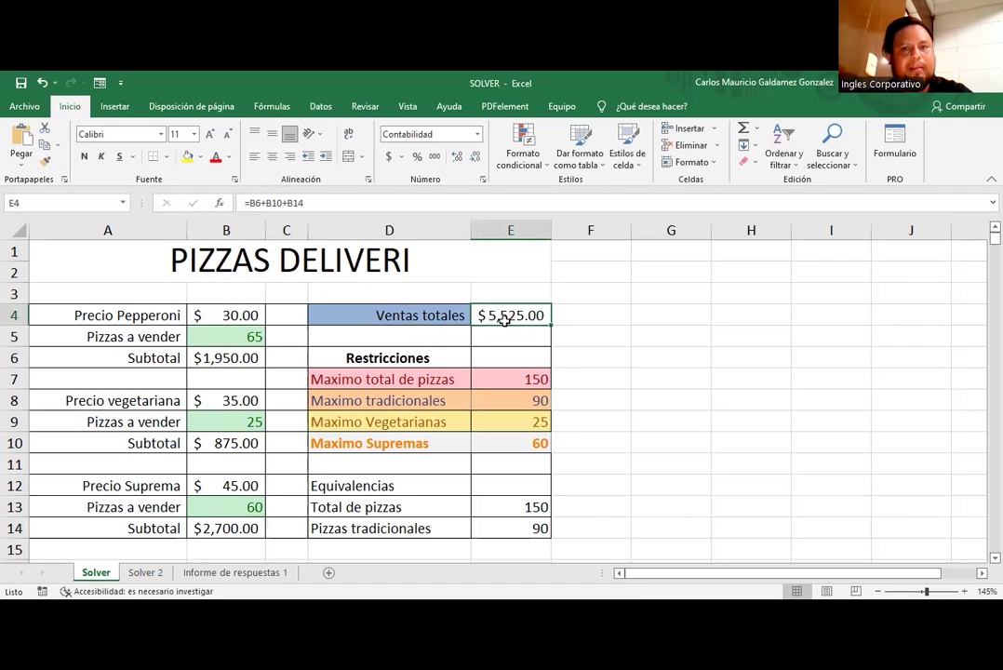
double_click(504, 319)
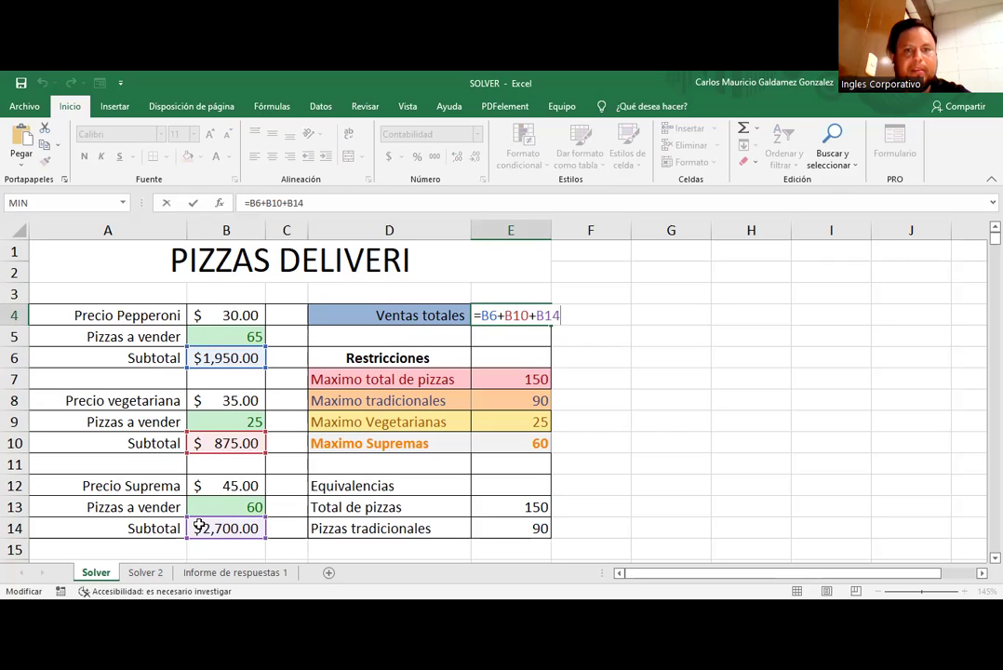
key(Return)
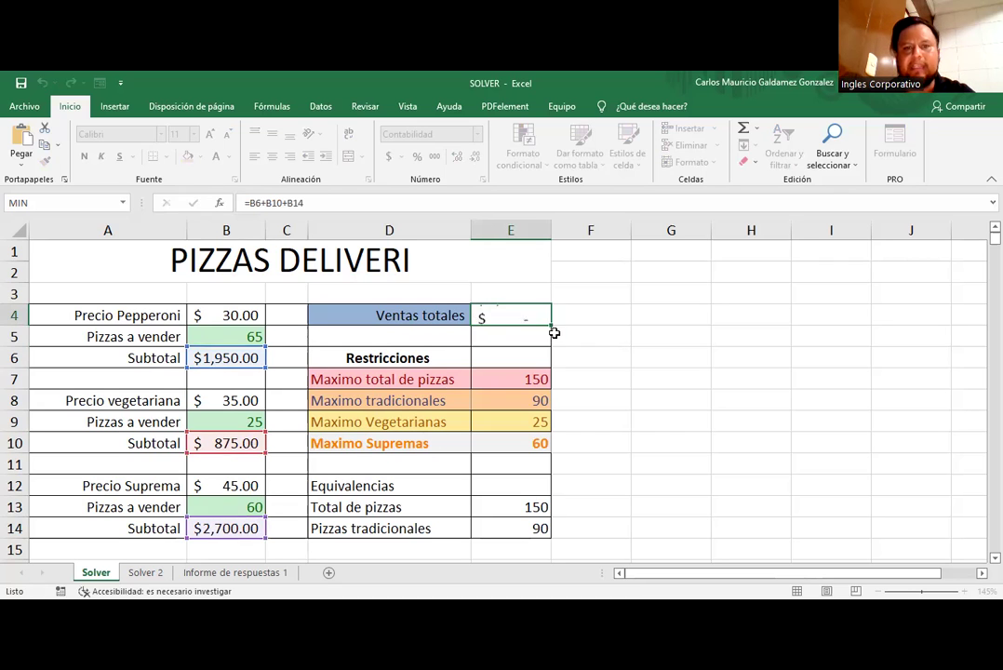
Step: Examine how the pepperoni, vegetariana and suprema subtotals in B6, B10 and B14 are calculated
click(205, 363)
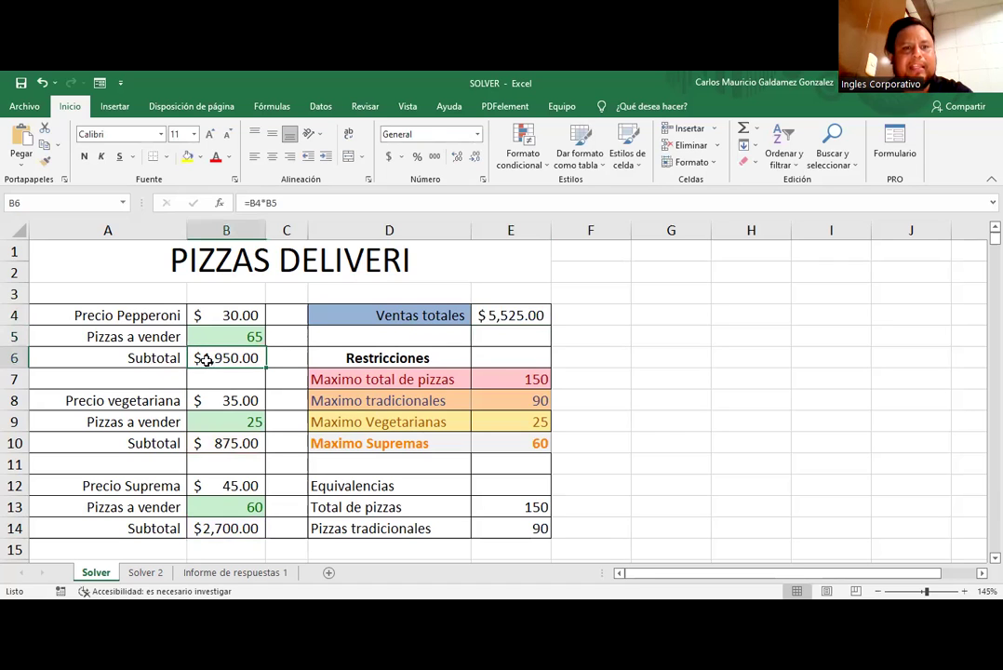
click(202, 442)
click(206, 528)
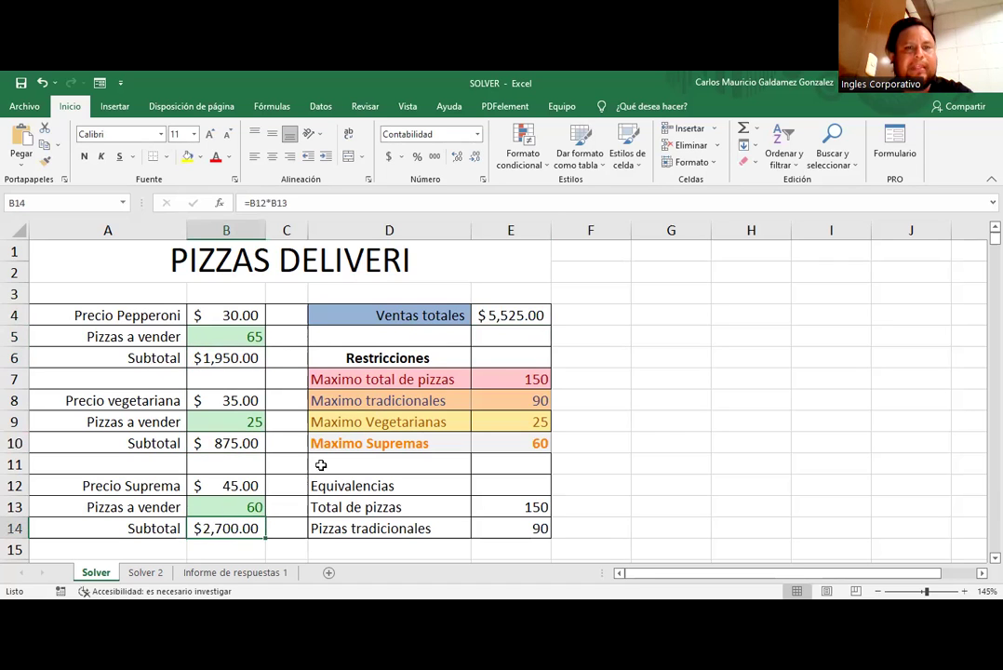
click(249, 358)
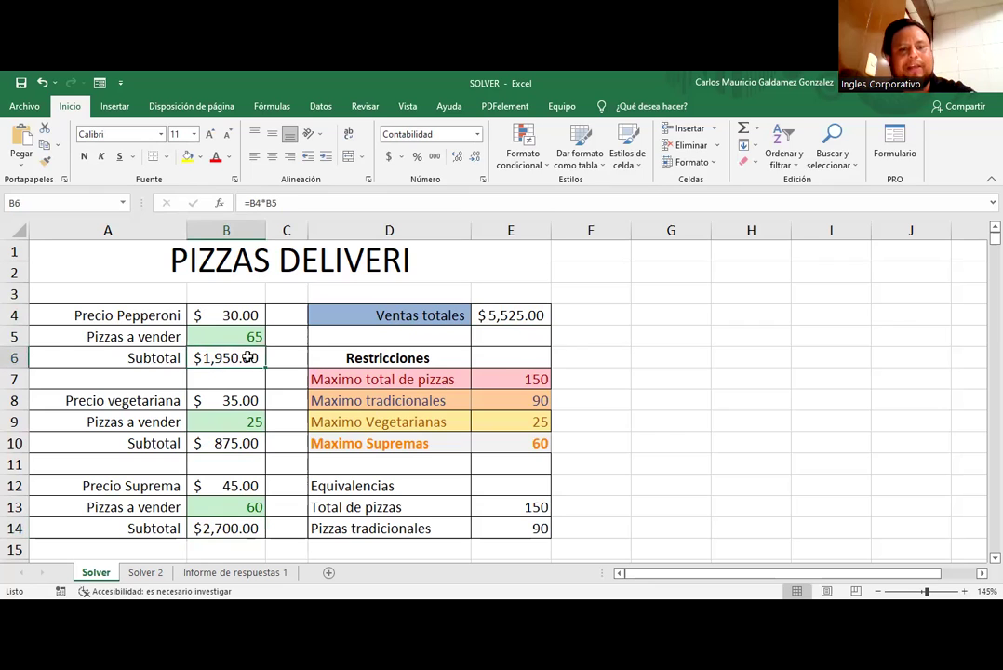
double_click(249, 358)
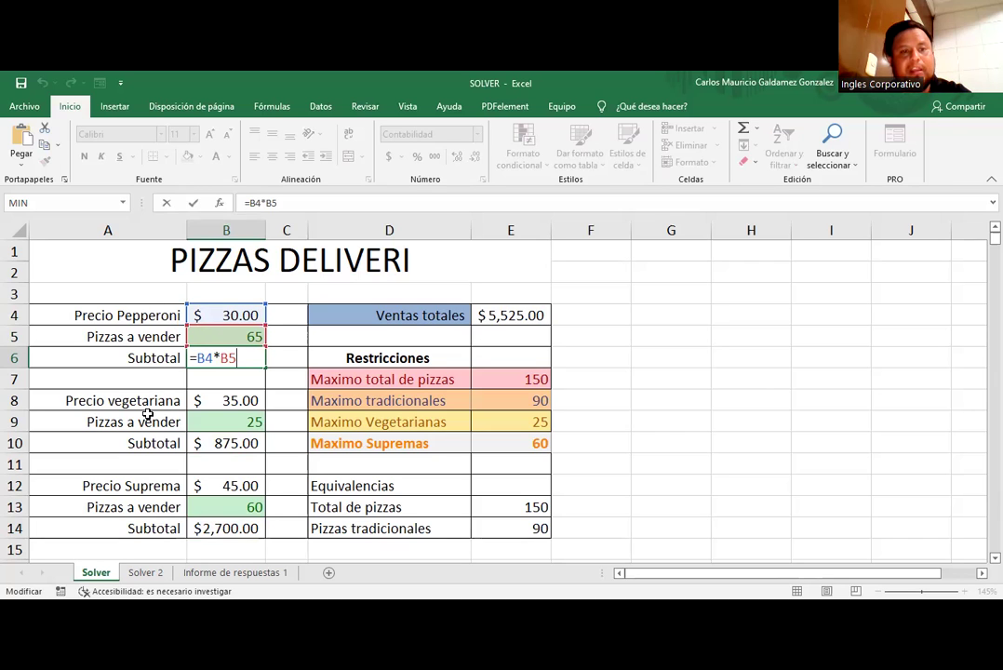
click(223, 445)
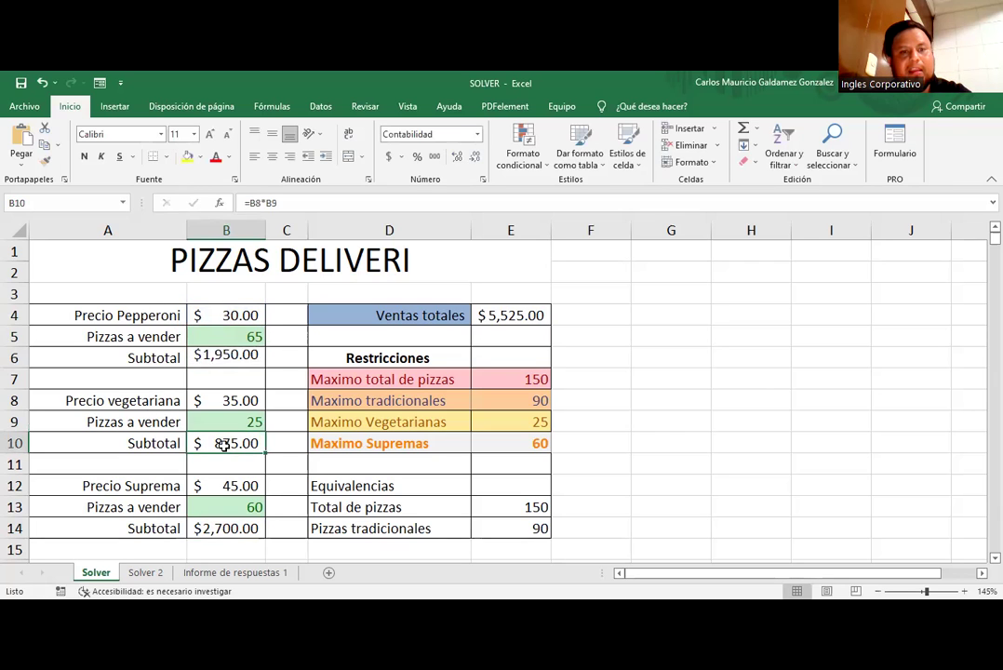
click(213, 527)
click(235, 443)
click(237, 361)
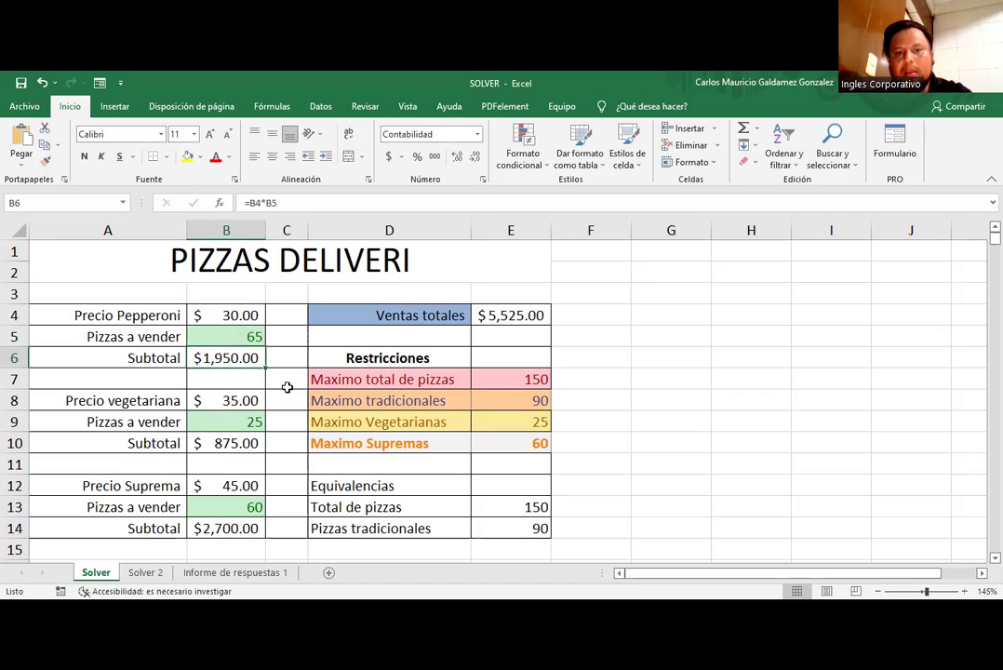
Step: Examine the Total de pizzas and Pizzas tradicionales formulas in E13 and E14 alongside the Pizzas a vender quantities
click(516, 507)
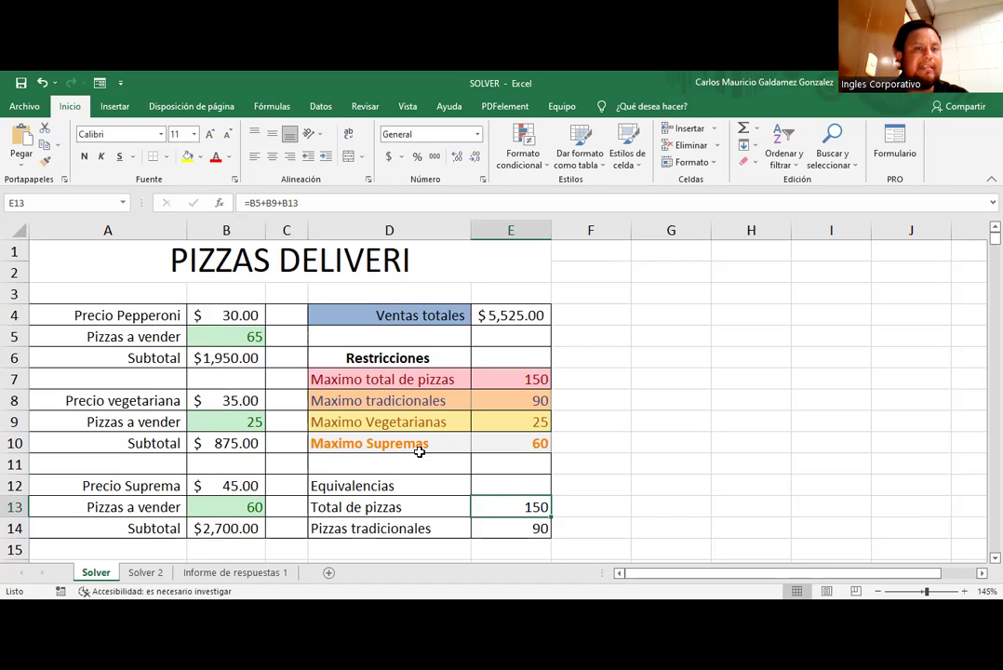
click(225, 340)
click(224, 422)
click(231, 507)
click(528, 509)
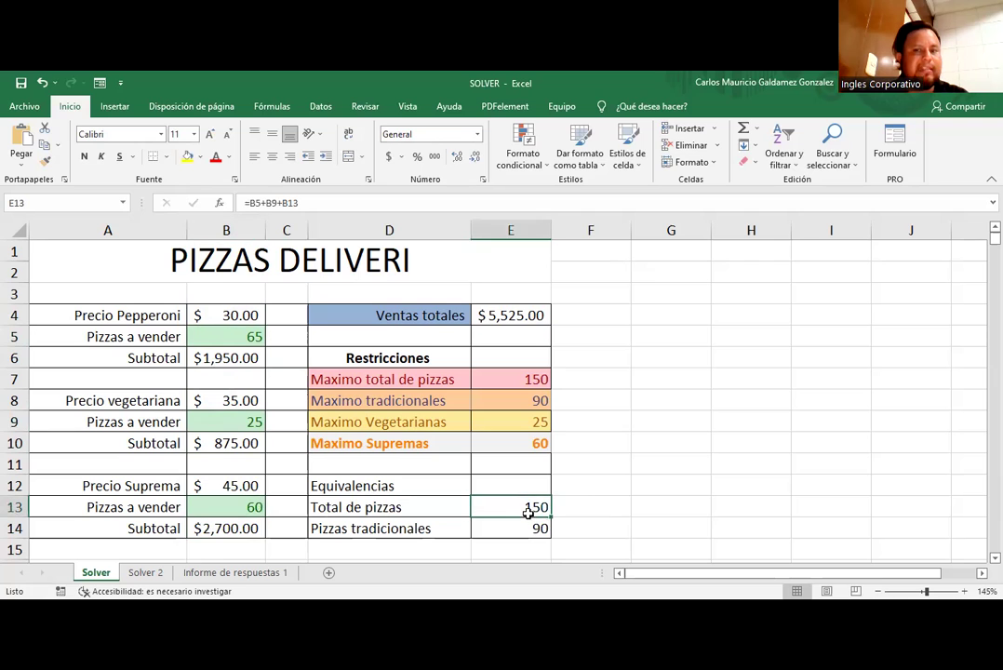
click(526, 527)
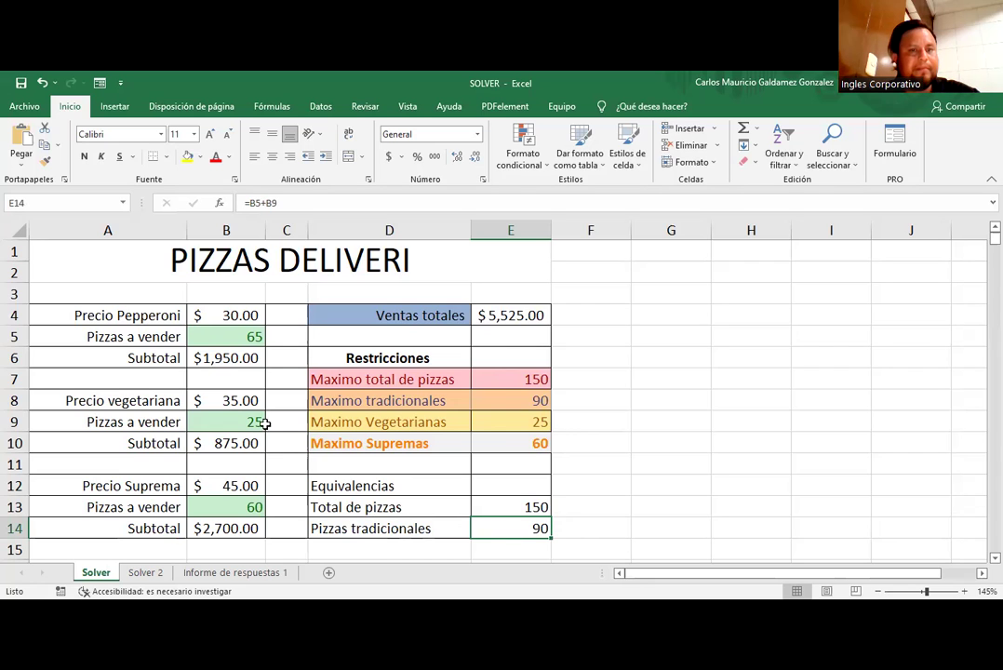
click(233, 337)
ctrl+click(248, 423)
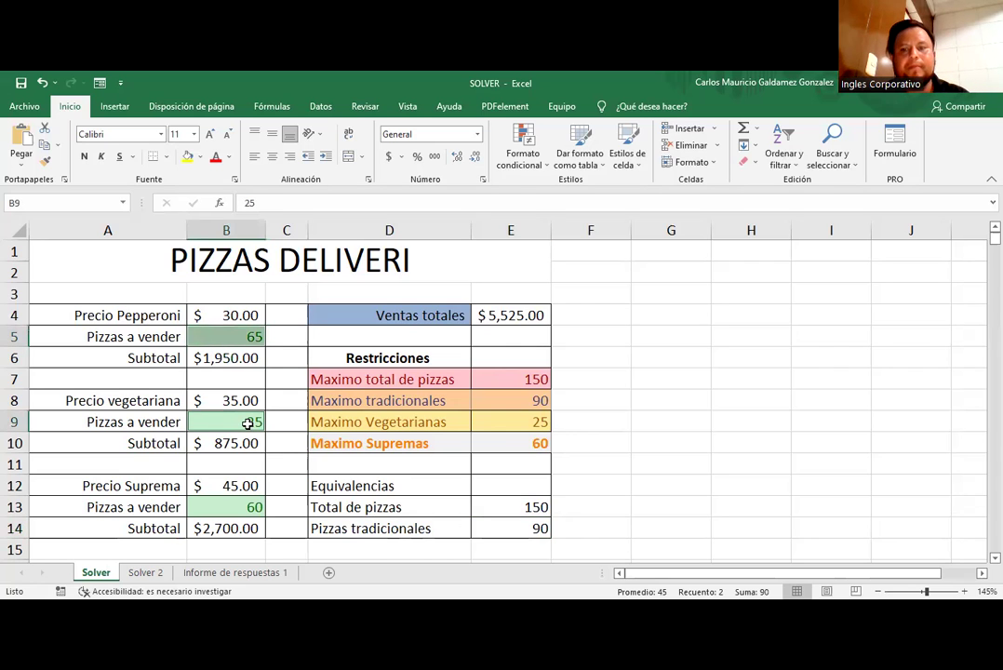
Step: Compare the Maximo Vegetarianas and Maximo tradicionales restrictions with the Pizzas a vender quantities in B5, B9 and B13
click(362, 422)
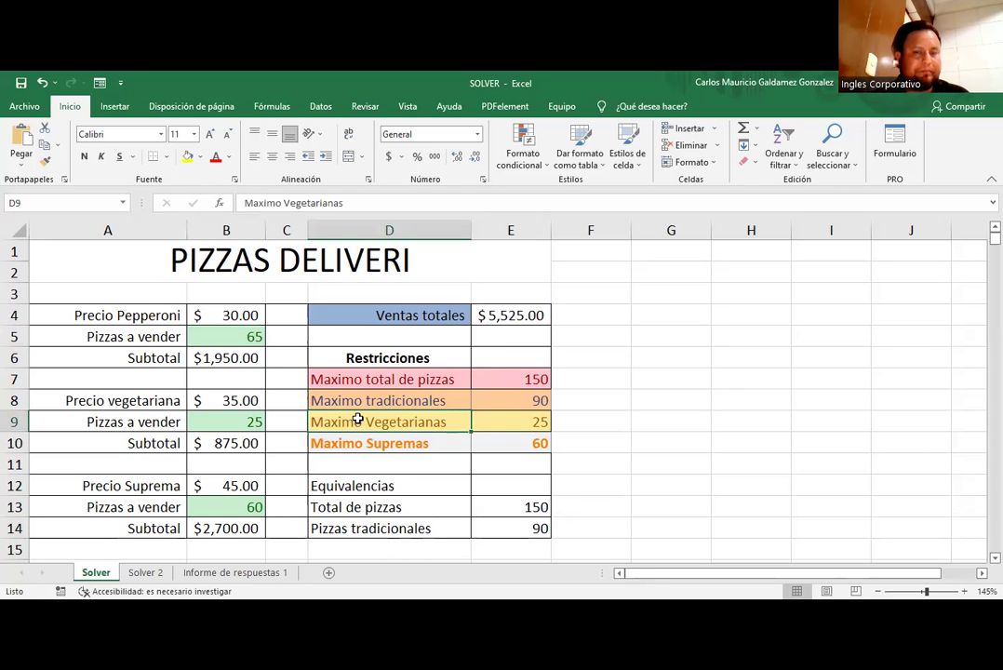
click(355, 401)
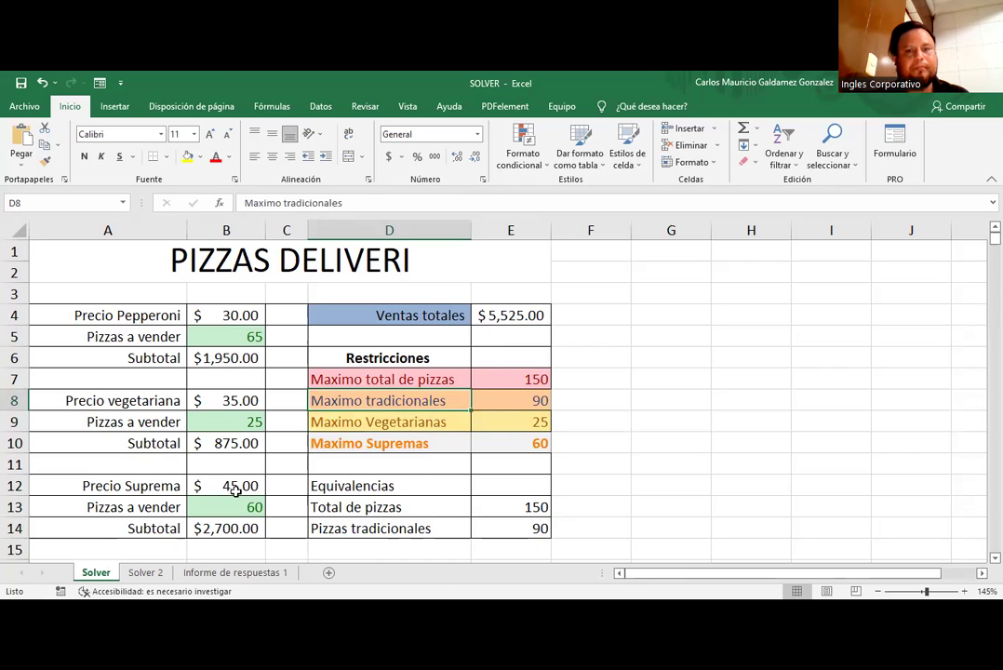
click(198, 333)
click(228, 417)
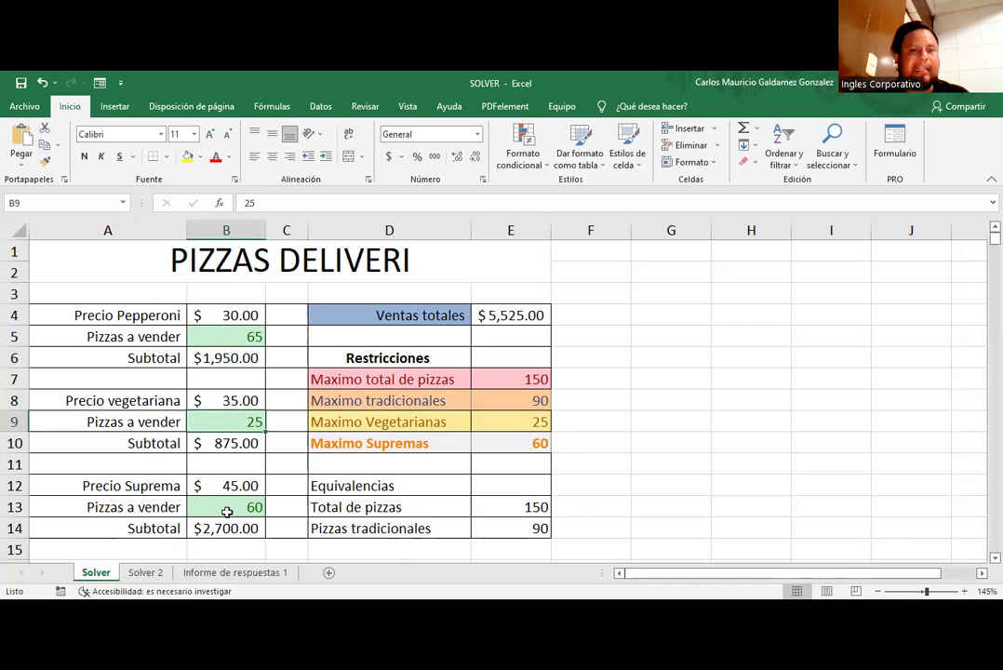
click(226, 510)
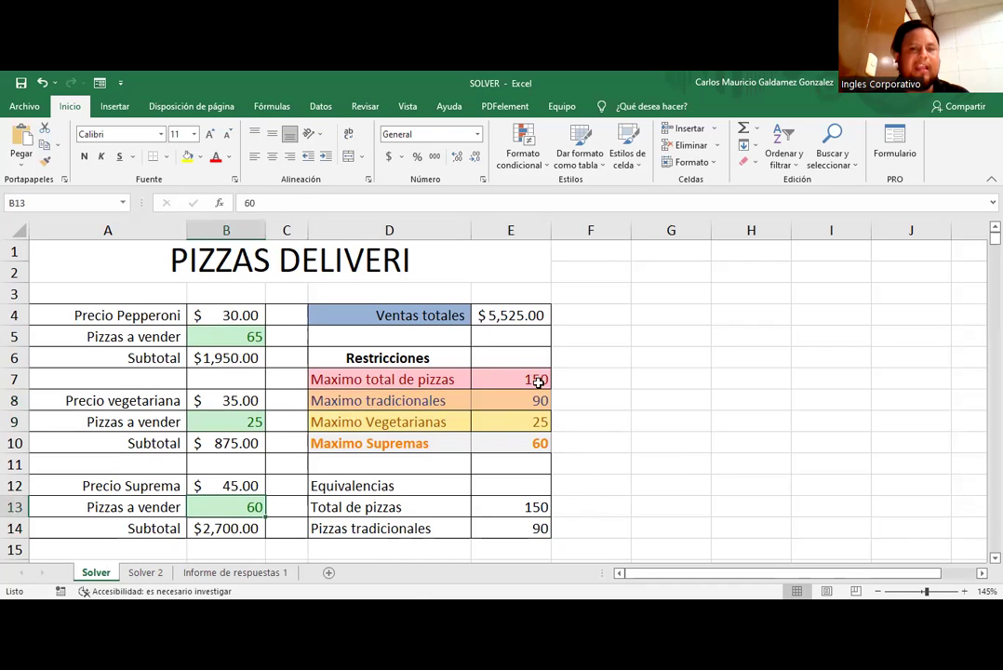
Step: Open the Solver parameters and place the dialog beside the pizza table so the worksheet cells stay visible
click(502, 317)
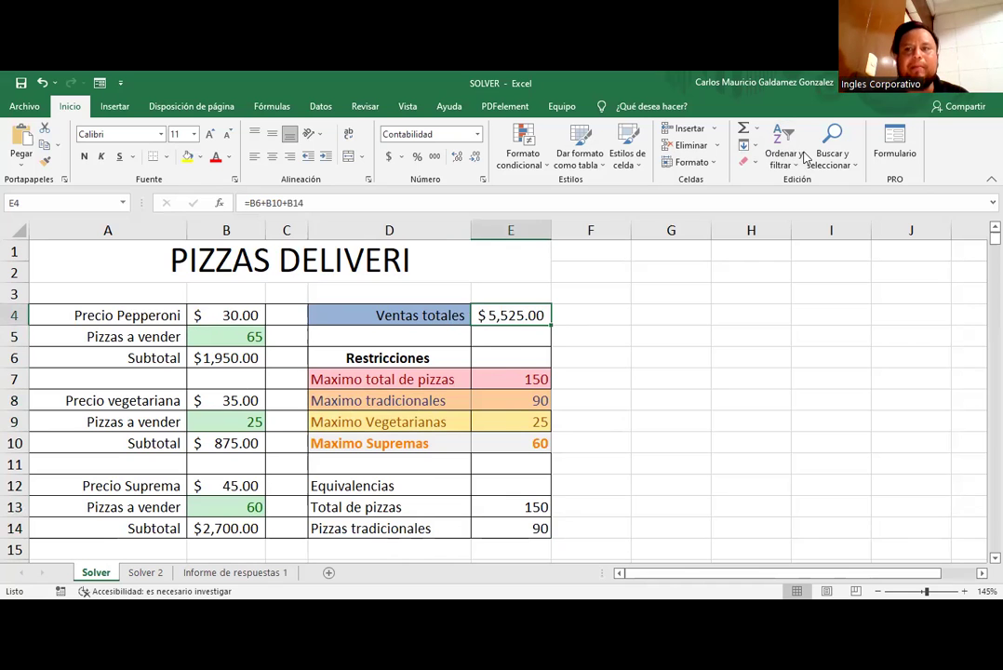
scroll(666, 153, down, 3)
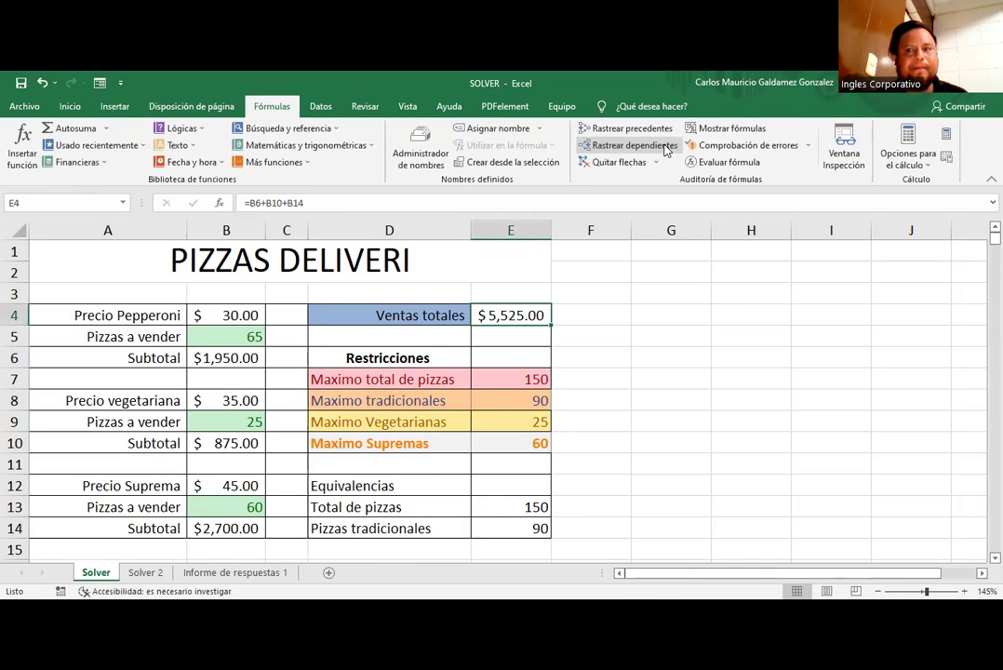
scroll(656, 153, down, 1)
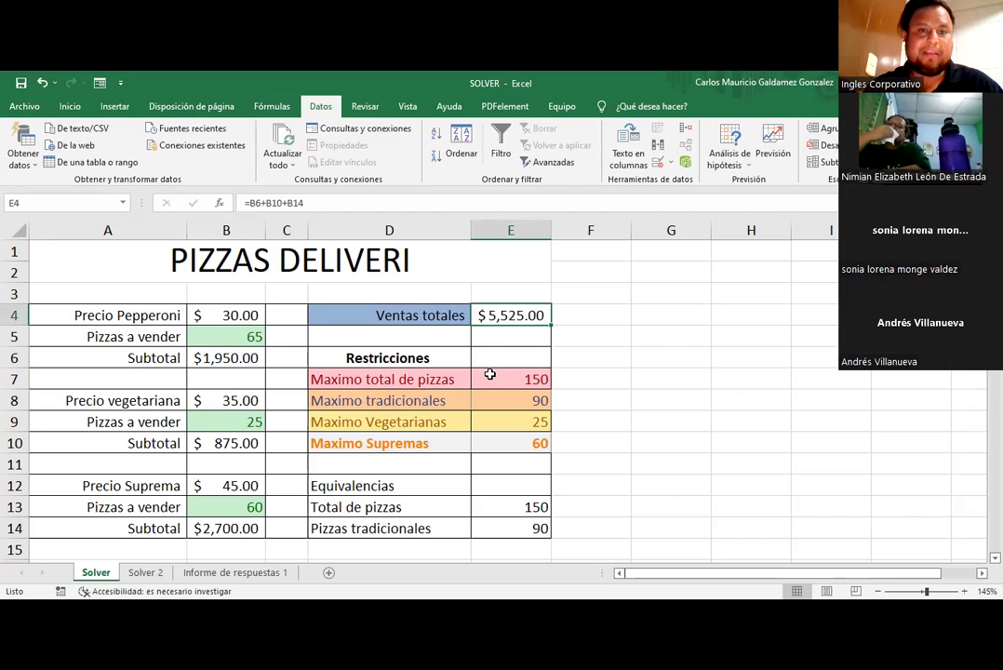
drag(489, 373, 491, 438)
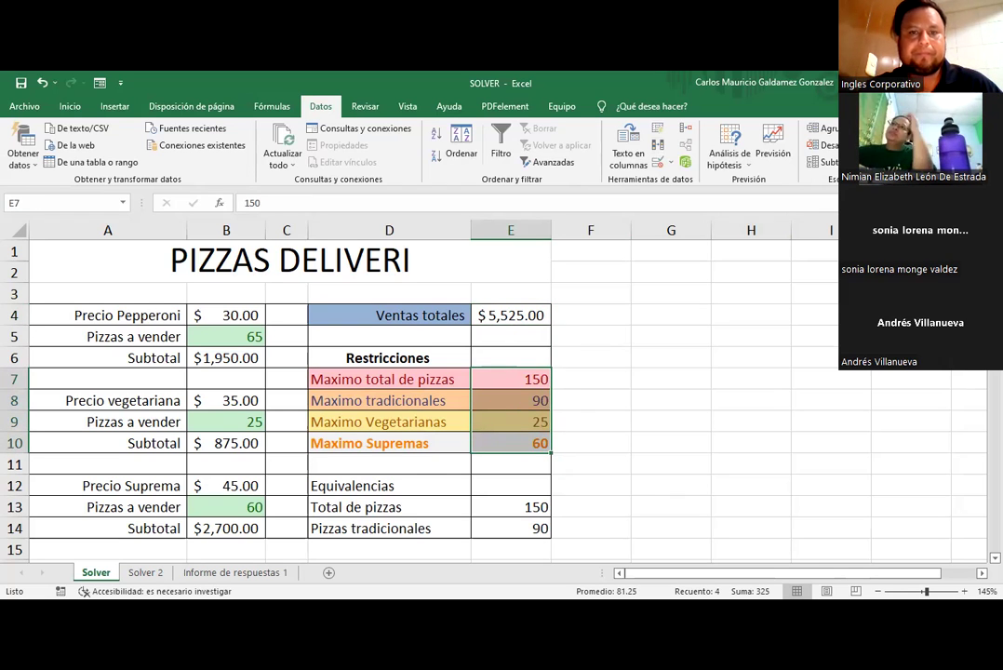
click(897, 130)
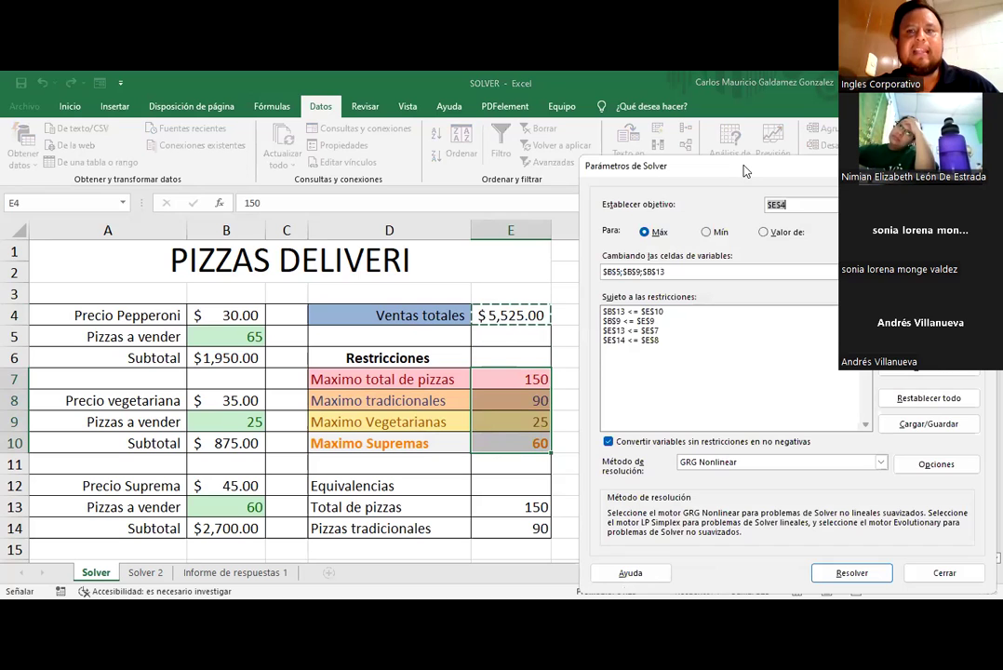
drag(653, 180, 648, 169)
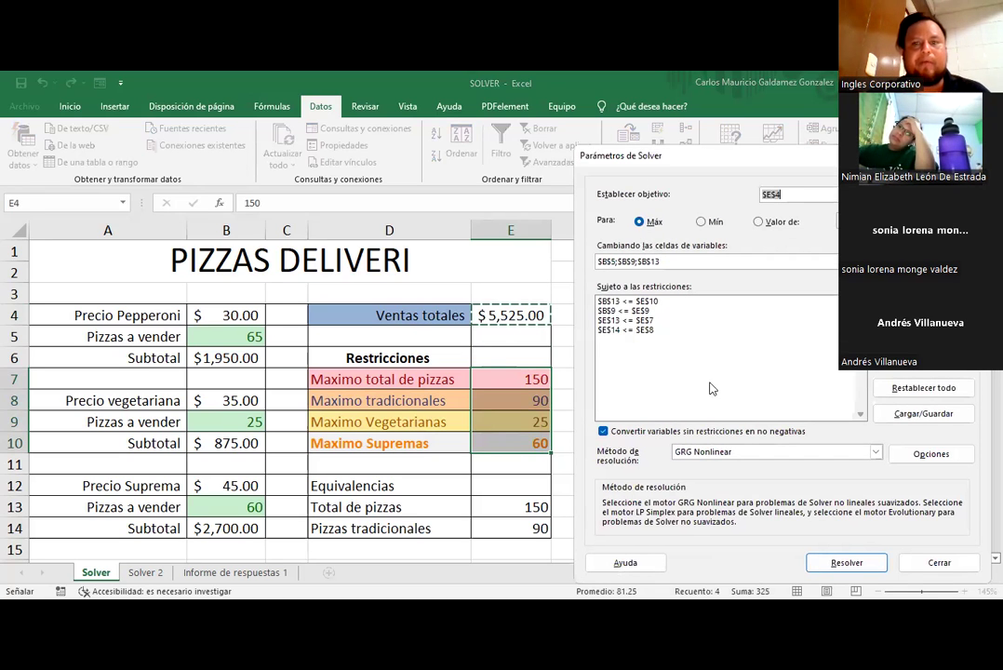
click(655, 262)
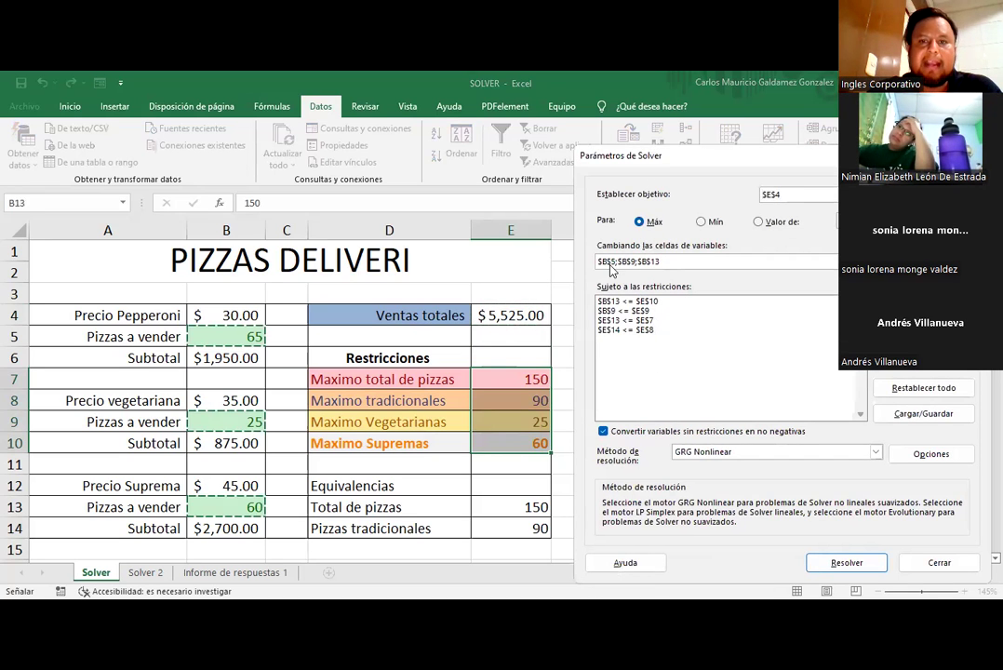
text(3)
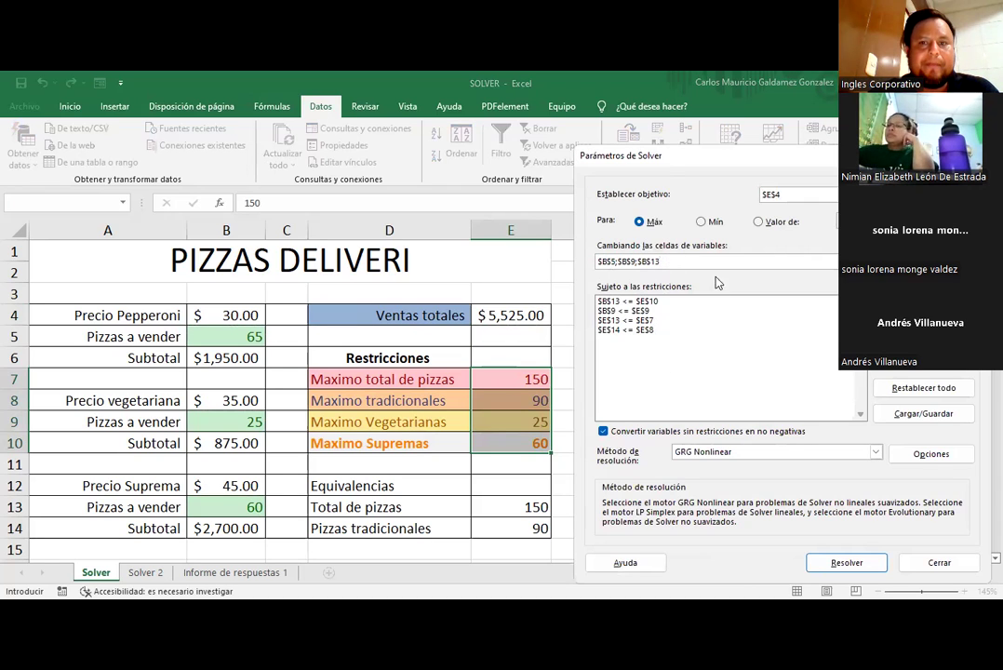
click(251, 336)
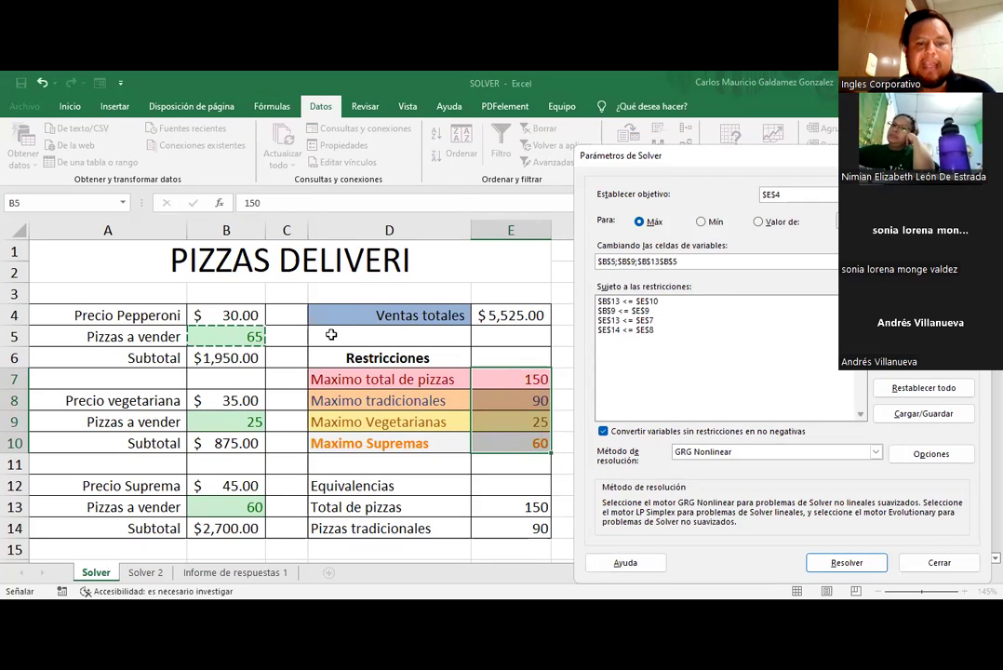
key(BackSpace)
key(BackSpace)
key(BackSpace)
key(BackSpace)
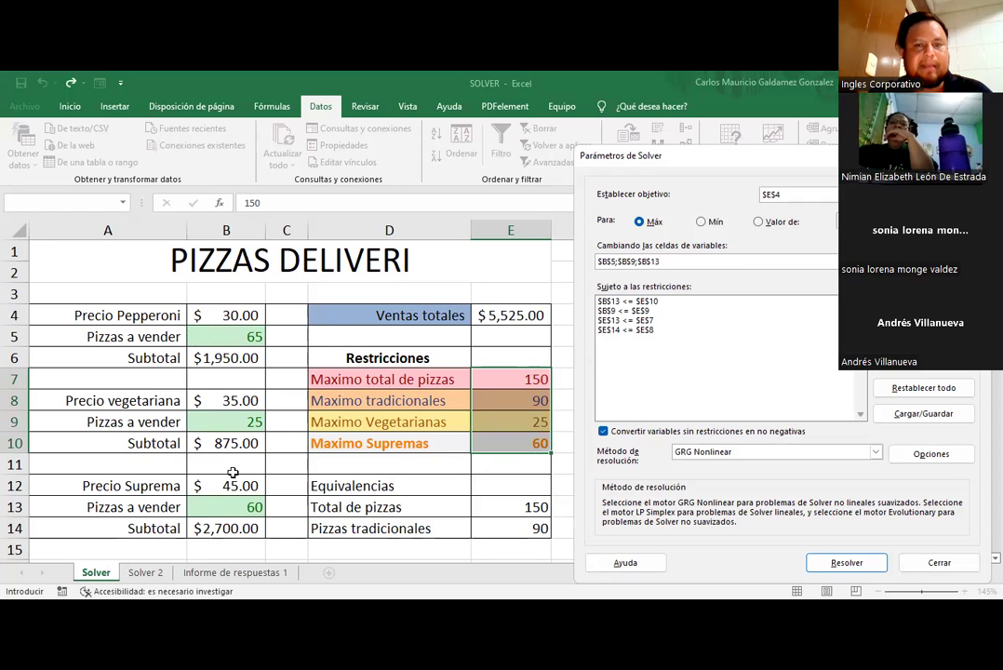
Step: Review the Solver constraints, solve the model, and keep the solution with a Responder report
click(625, 310)
click(623, 320)
click(624, 330)
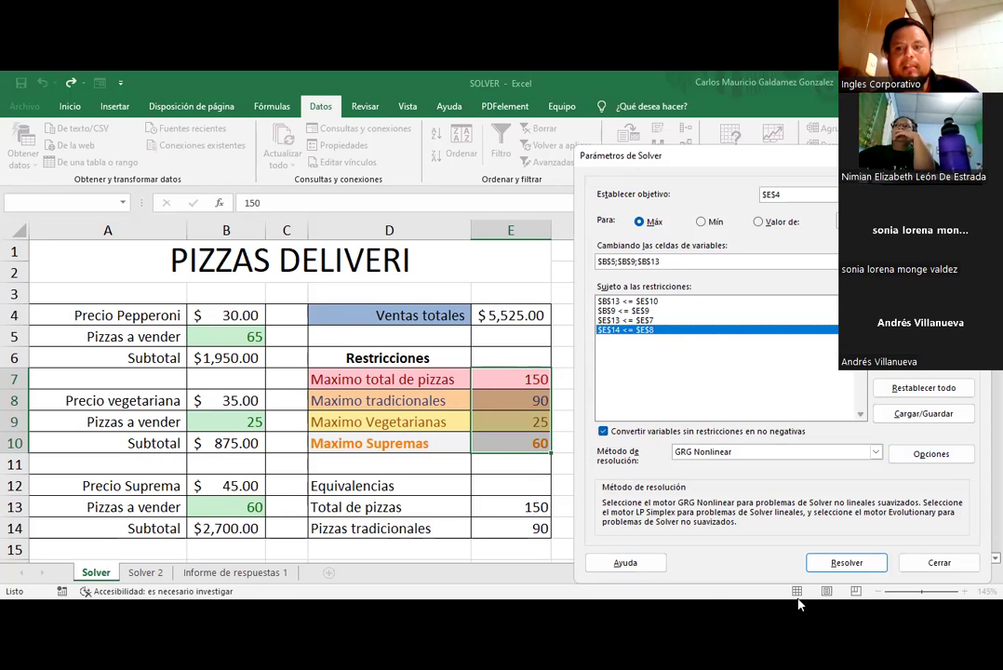
key(Return)
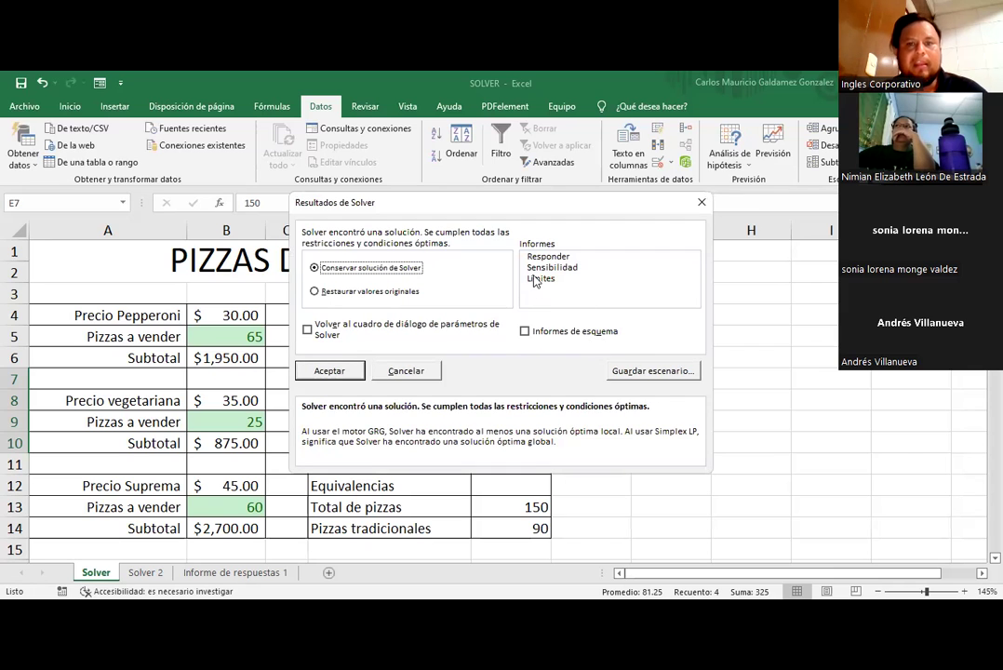
click(574, 304)
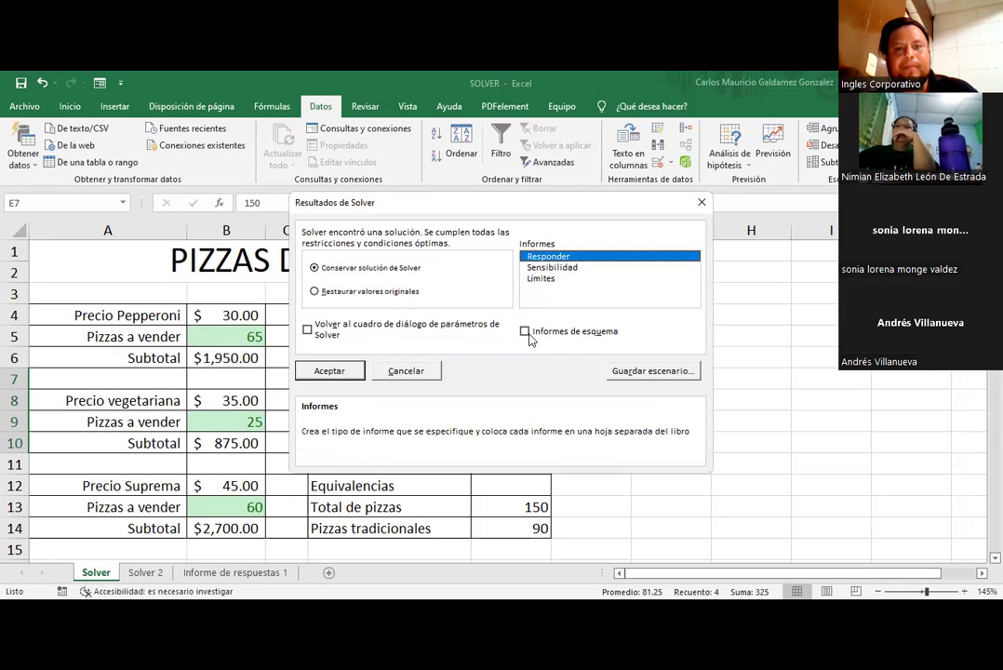
click(328, 373)
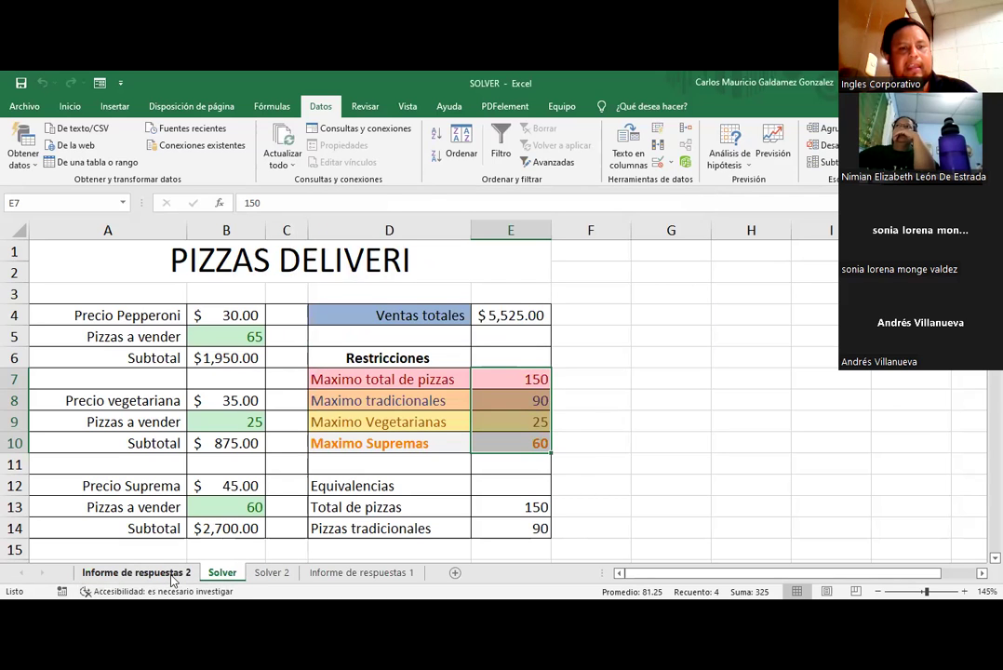
Step: Open the Informe de respuestas 2 sheet and examine the Resultado line and the Motor de Solver details in rows 4 to 8
click(172, 576)
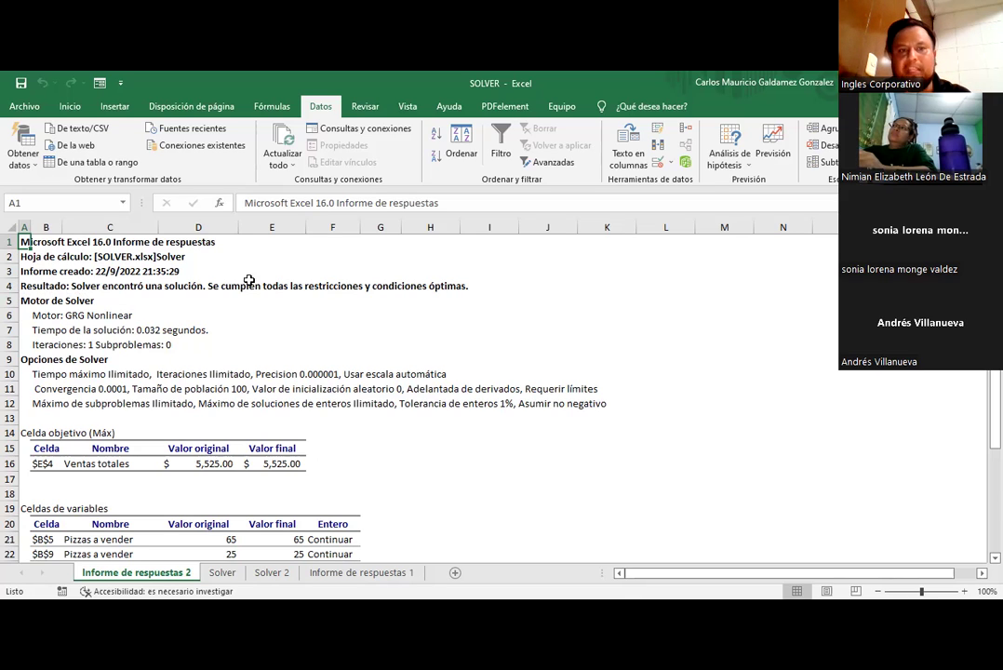
click(214, 286)
click(32, 286)
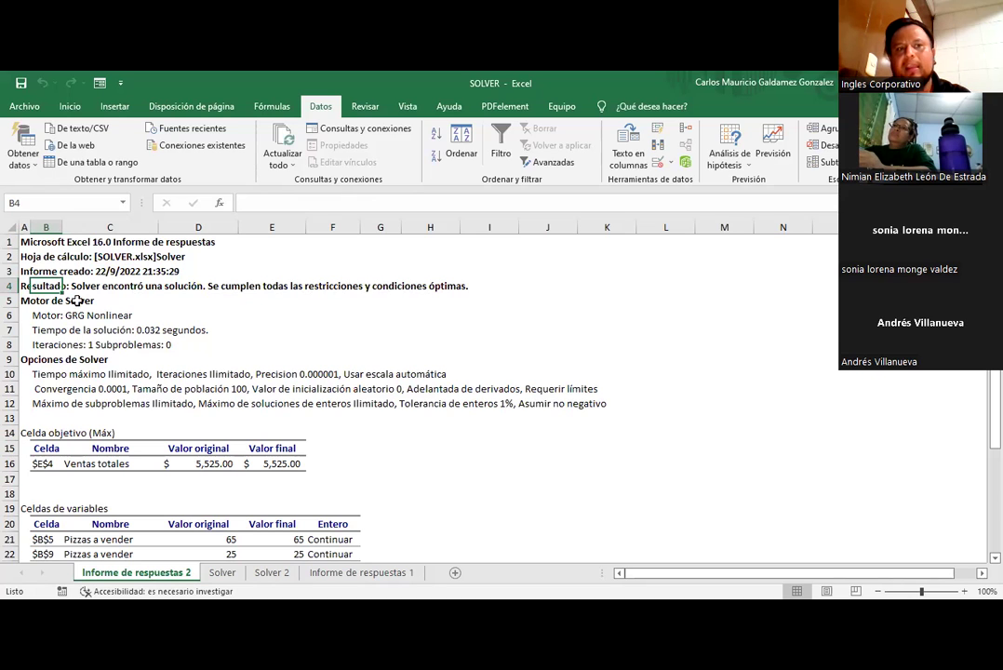
click(41, 300)
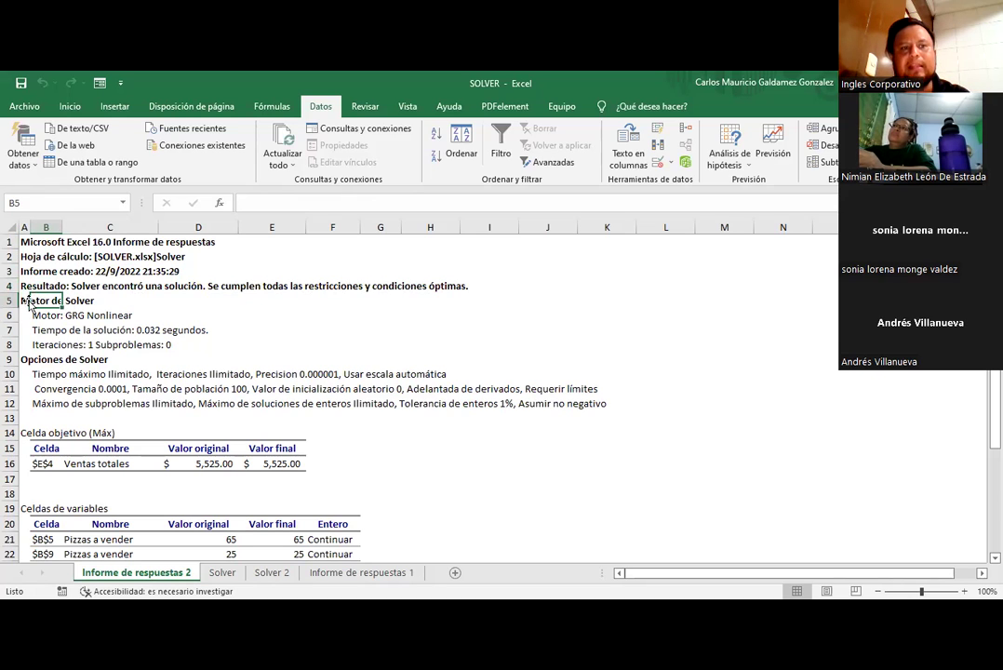
click(25, 300)
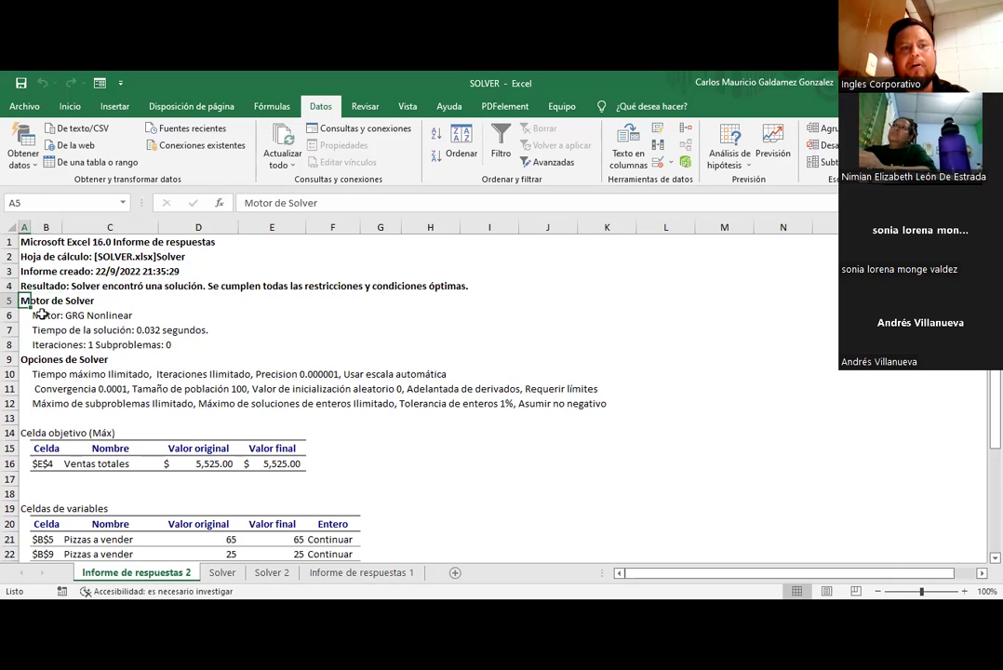
click(43, 315)
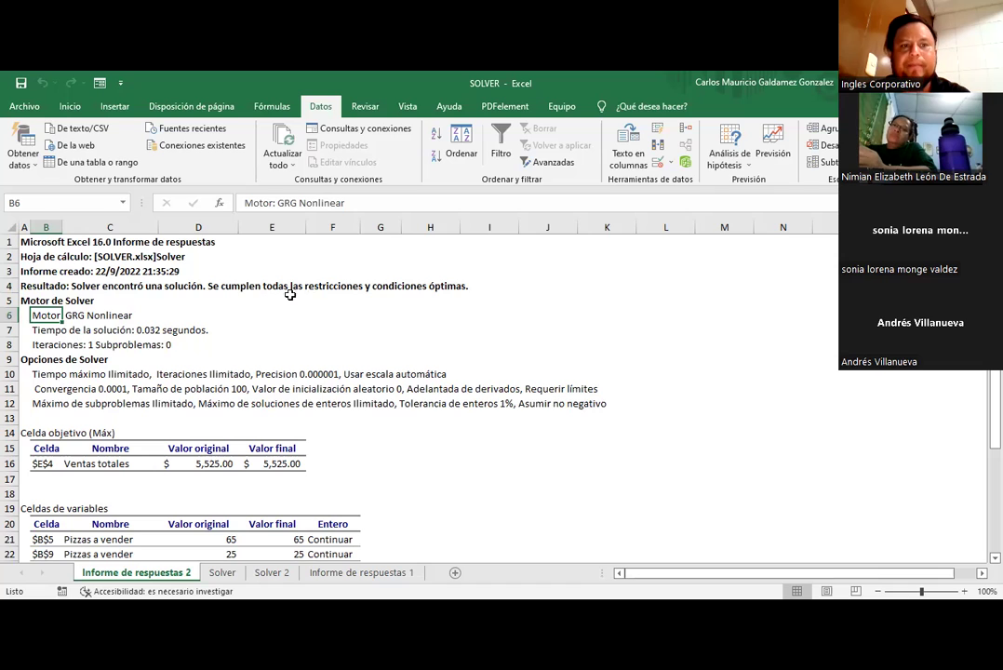
click(34, 330)
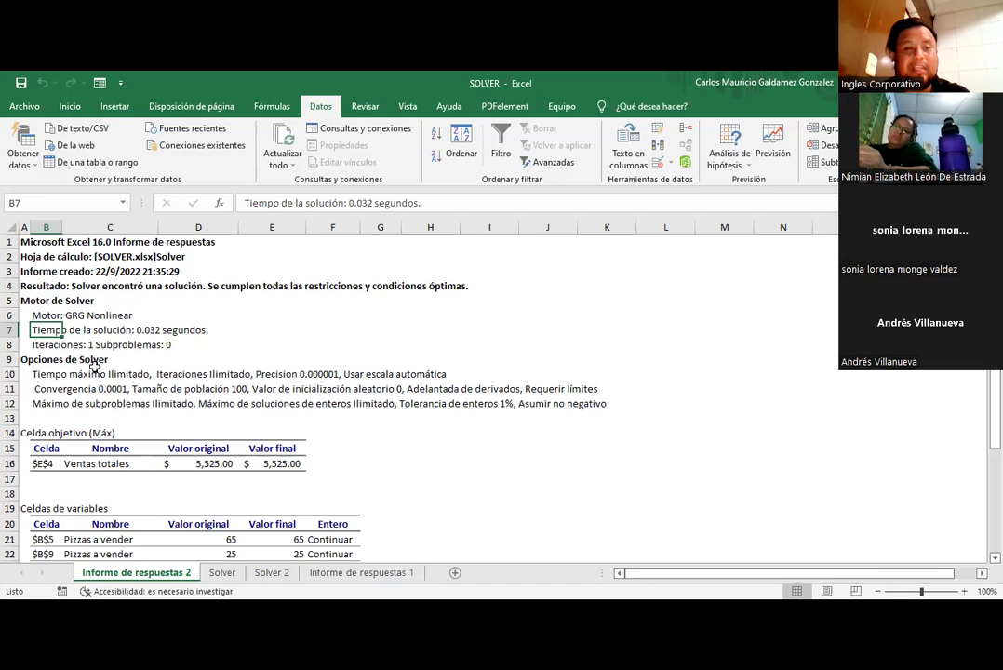
click(36, 345)
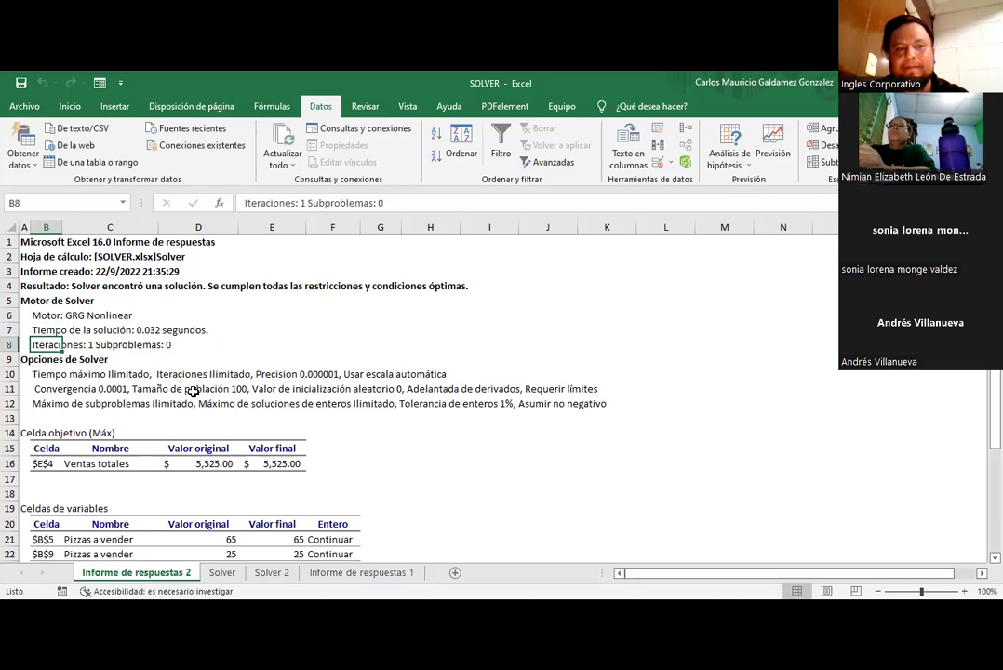
Step: Examine the Opciones de Solver lines in rows 10 and 11 of the report, including the precision and convergence settings
scroll(215, 385, down, 1)
scroll(215, 385, down, 1)
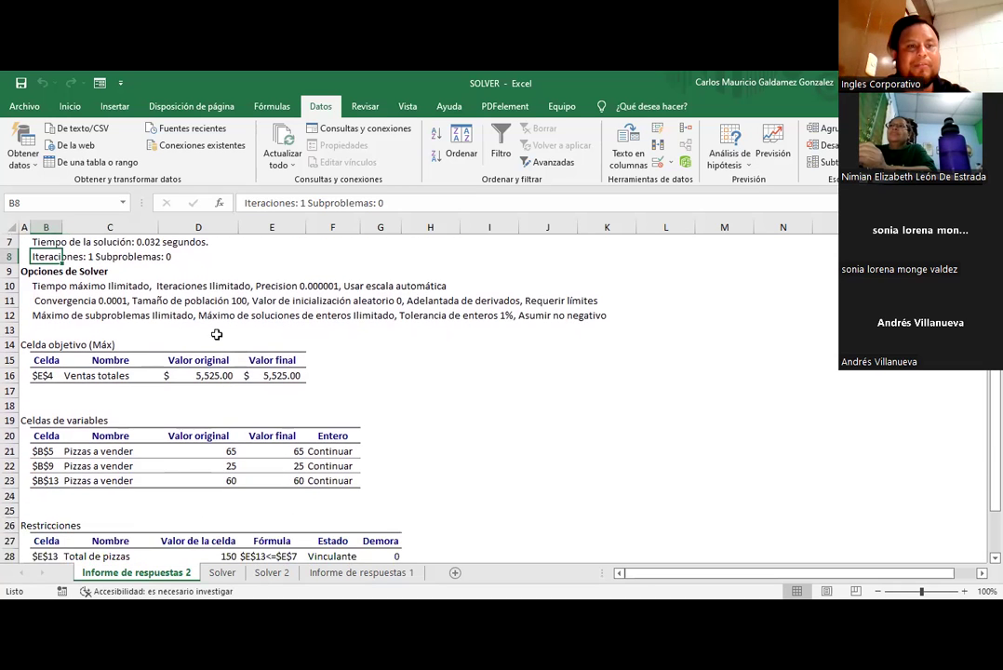
scroll(203, 324, down, 1)
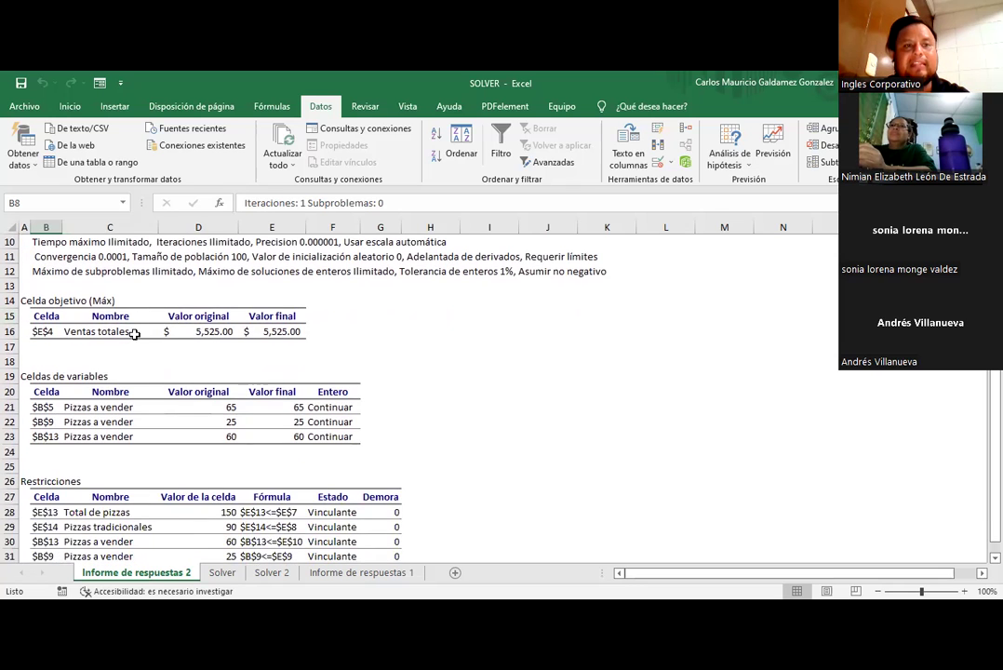
scroll(133, 330, up, 1)
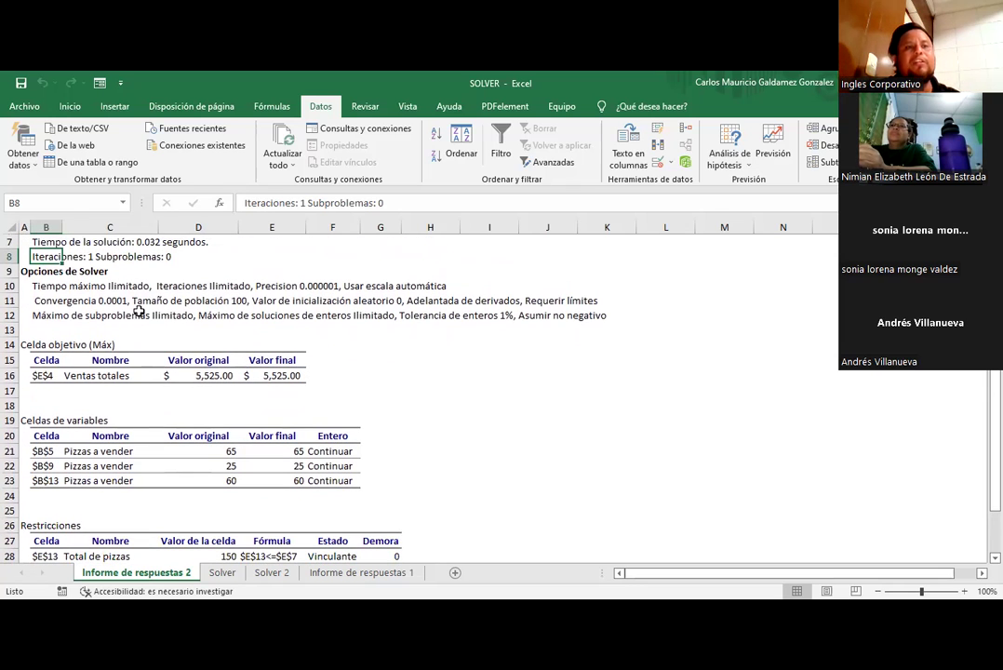
click(39, 285)
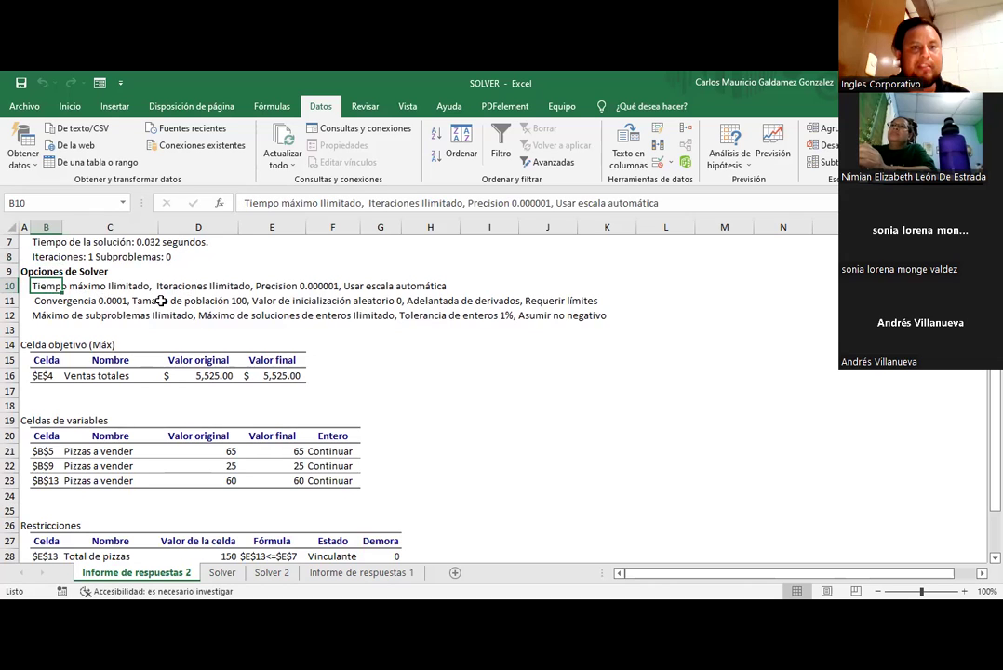
click(265, 286)
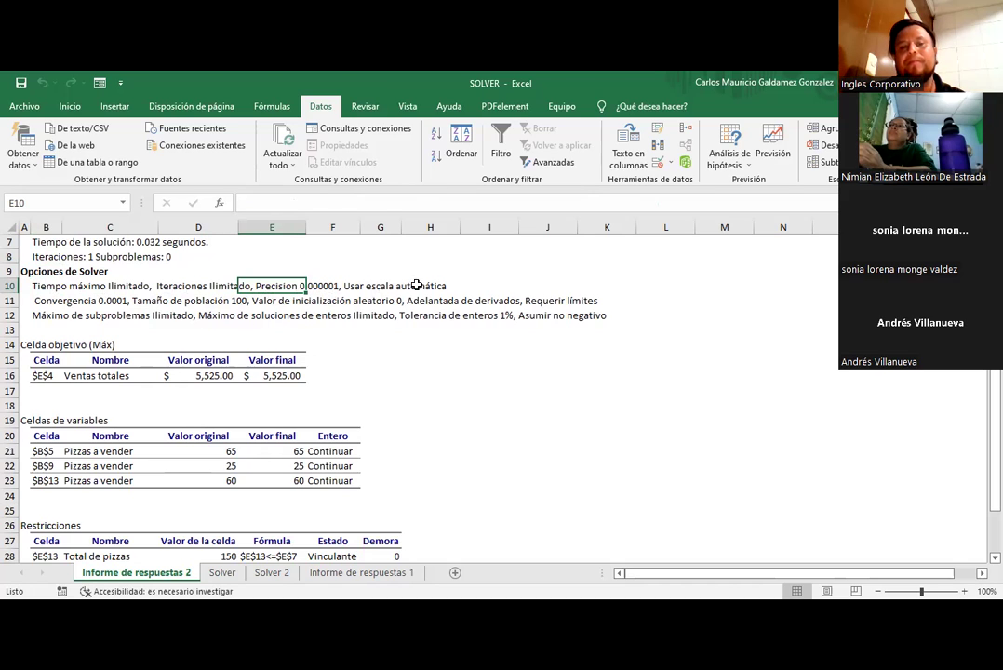
click(42, 300)
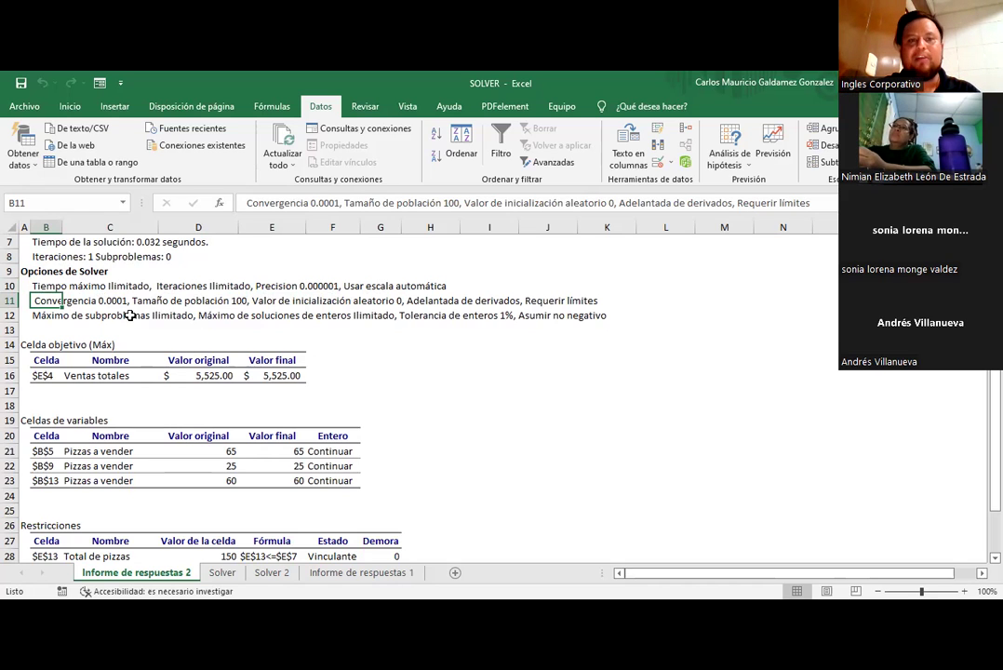
Step: Check the Solver sheet against the report's Celda objetivo table and the original values in its Celdas de variables table
click(220, 574)
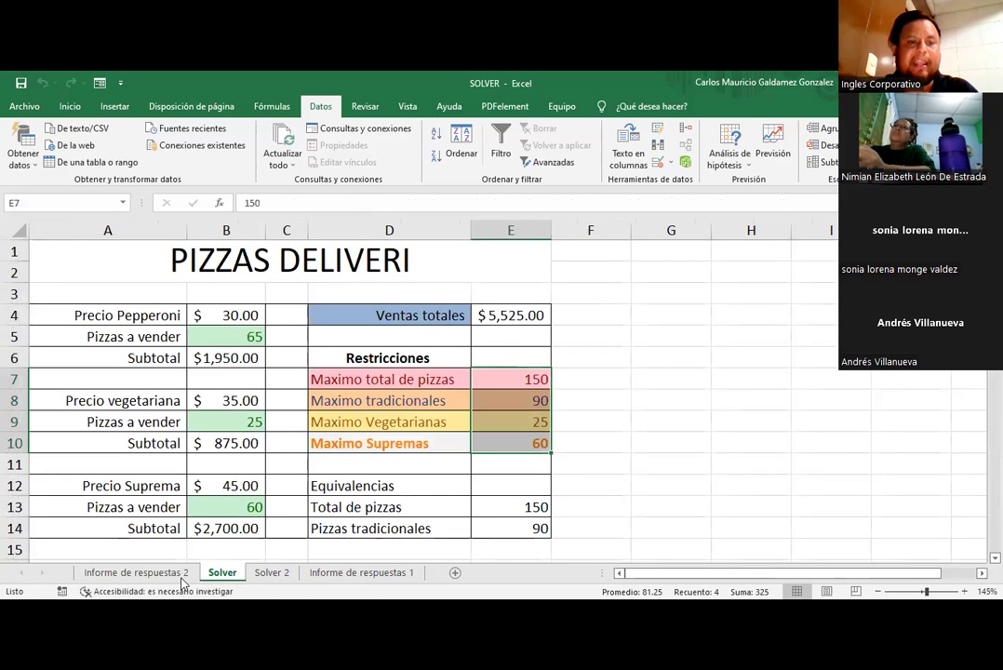
click(140, 573)
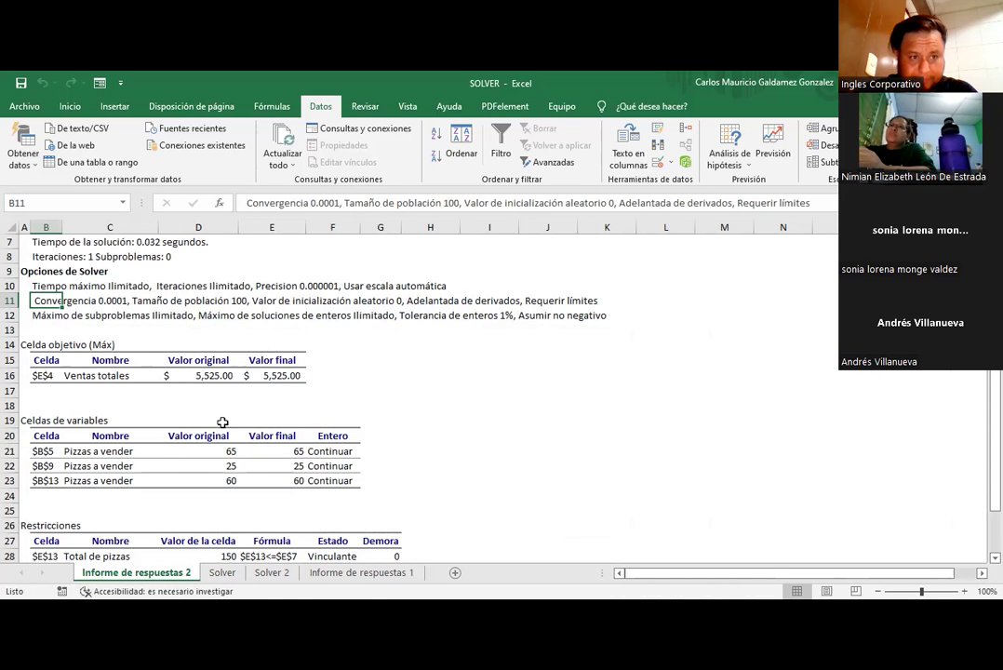
click(26, 344)
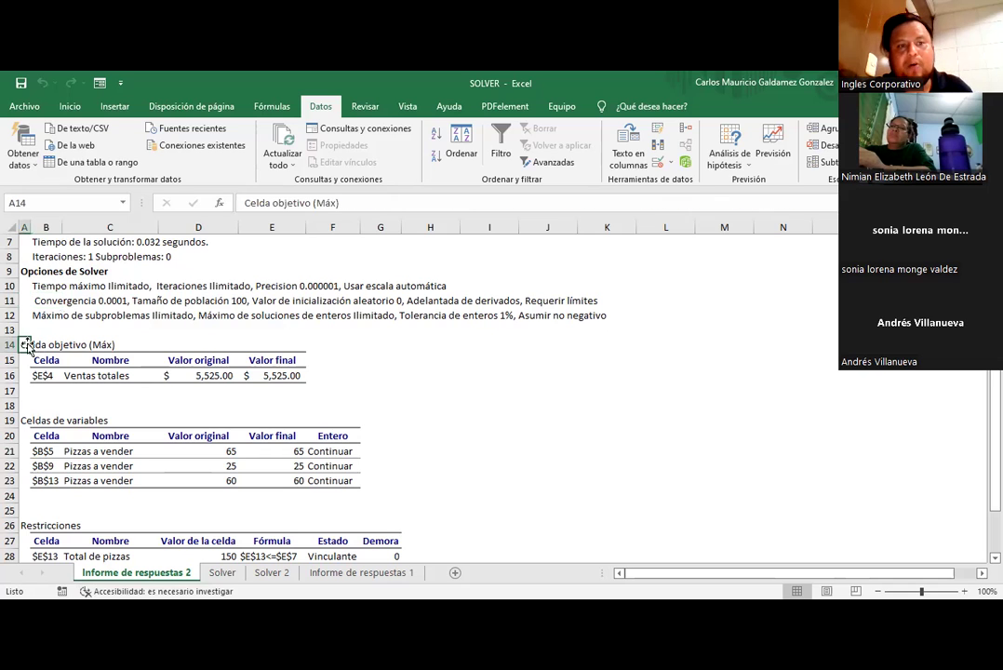
click(84, 375)
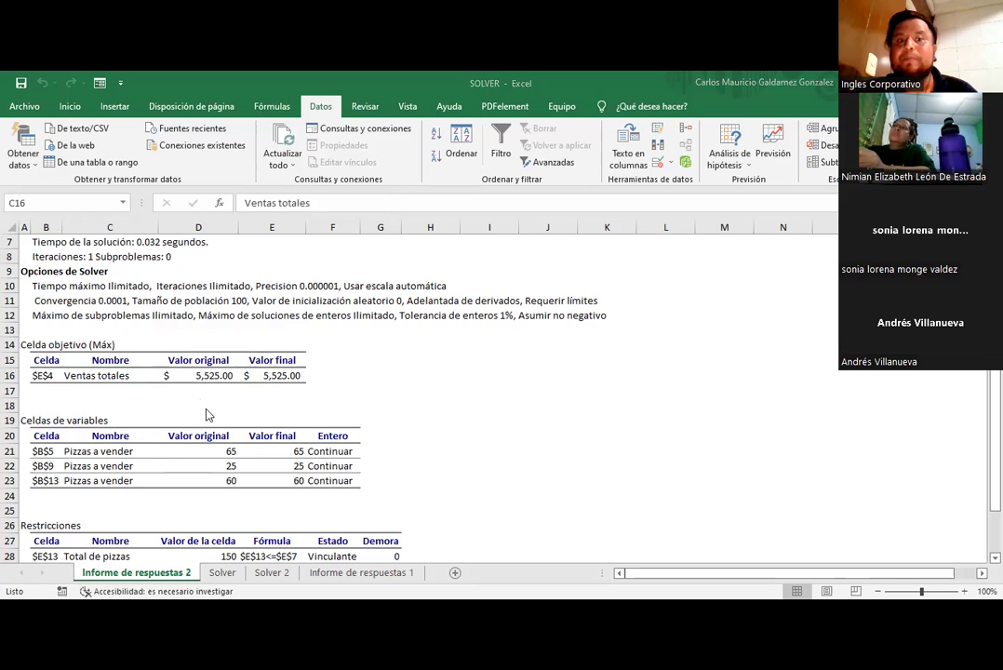
scroll(207, 415, down, 1)
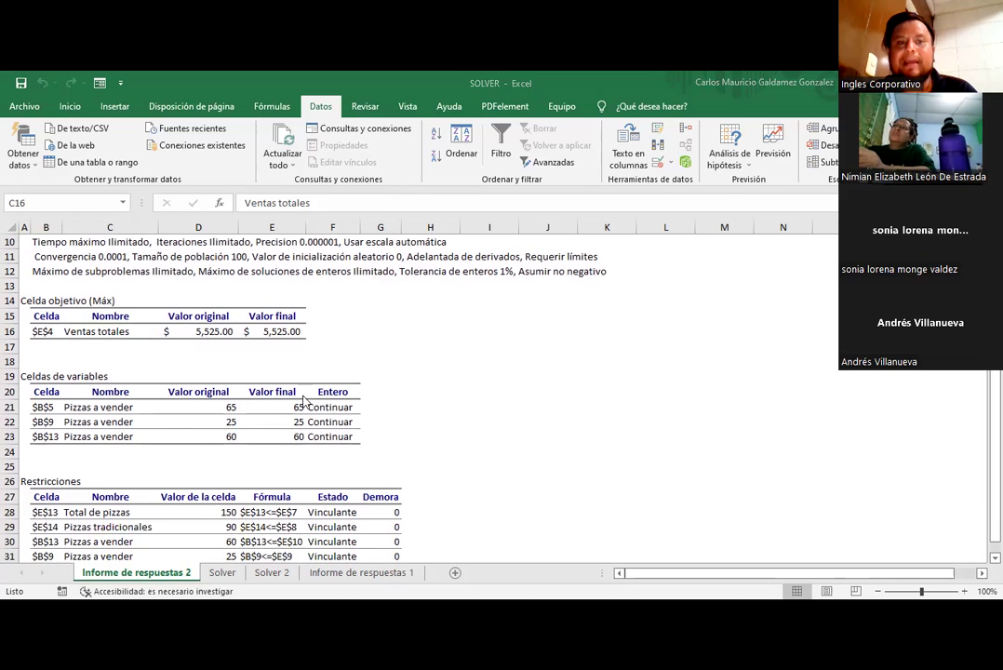
drag(208, 408, 195, 447)
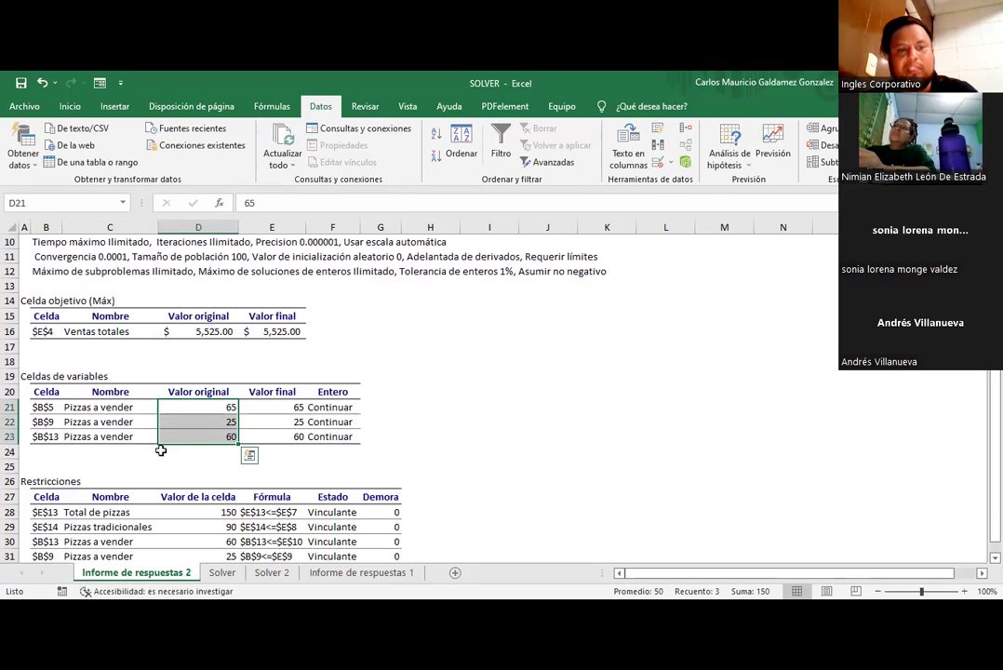
Step: Examine the report's Restricciones table, covering the cell values, Demora, Estado and the Total de pizzas constraint formula in E28
scroll(180, 434, down, 2)
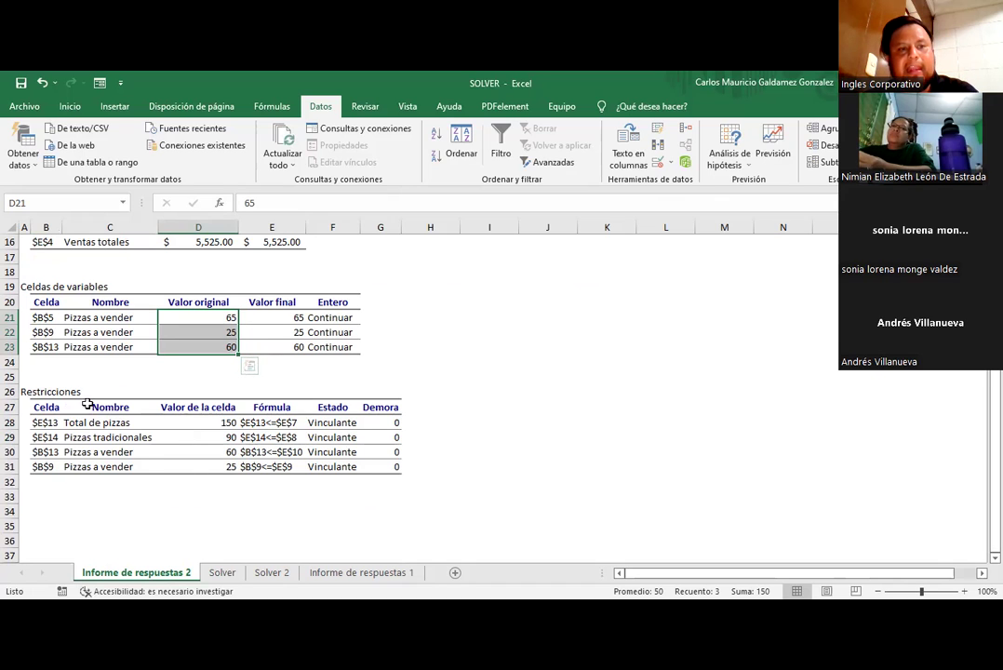
click(35, 423)
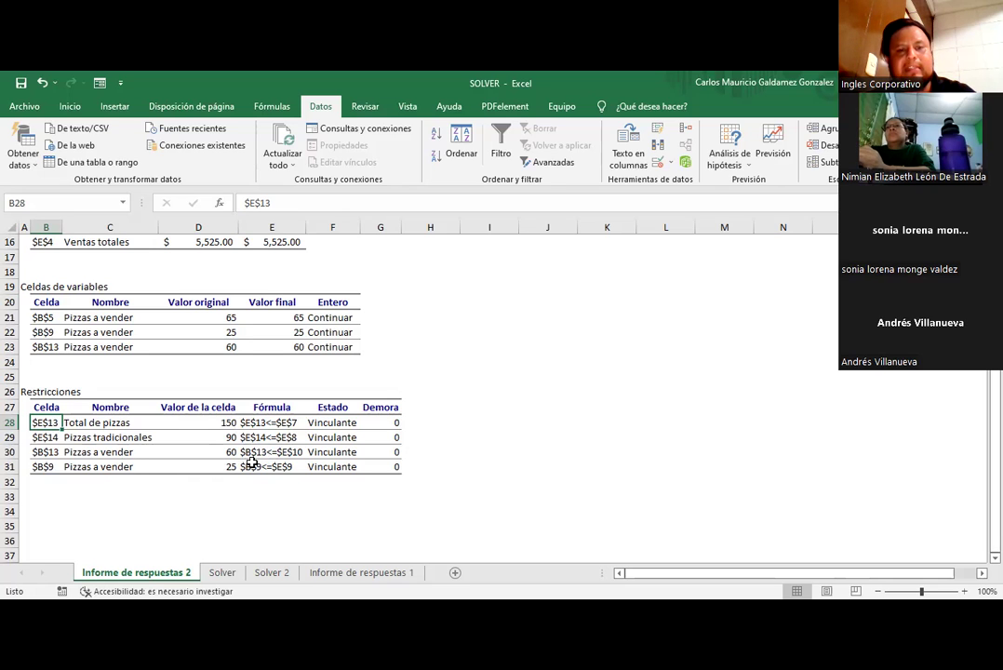
drag(197, 420, 191, 465)
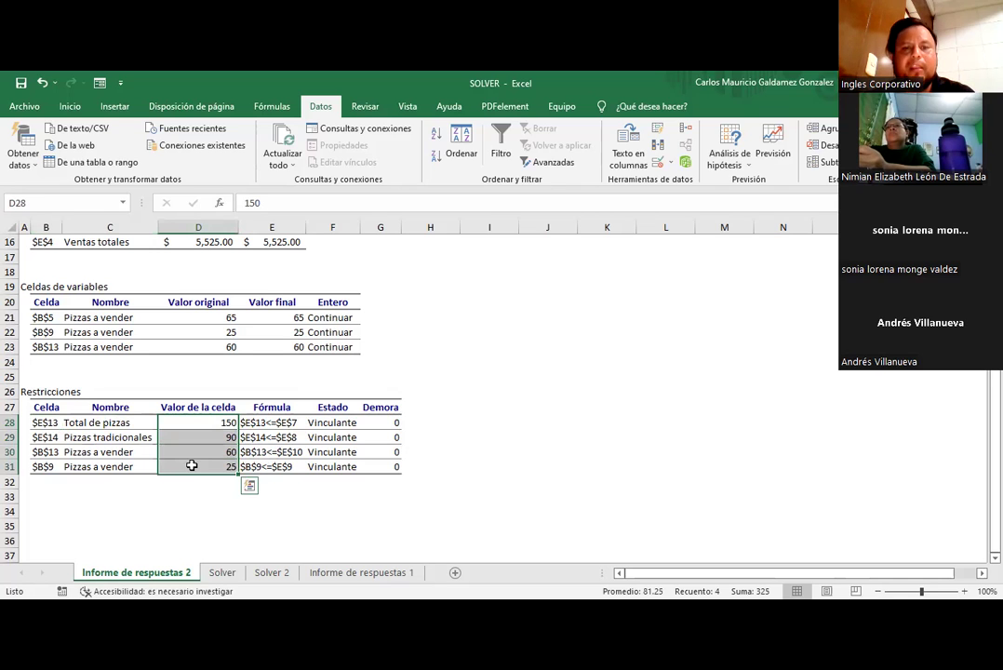
drag(380, 420, 381, 467)
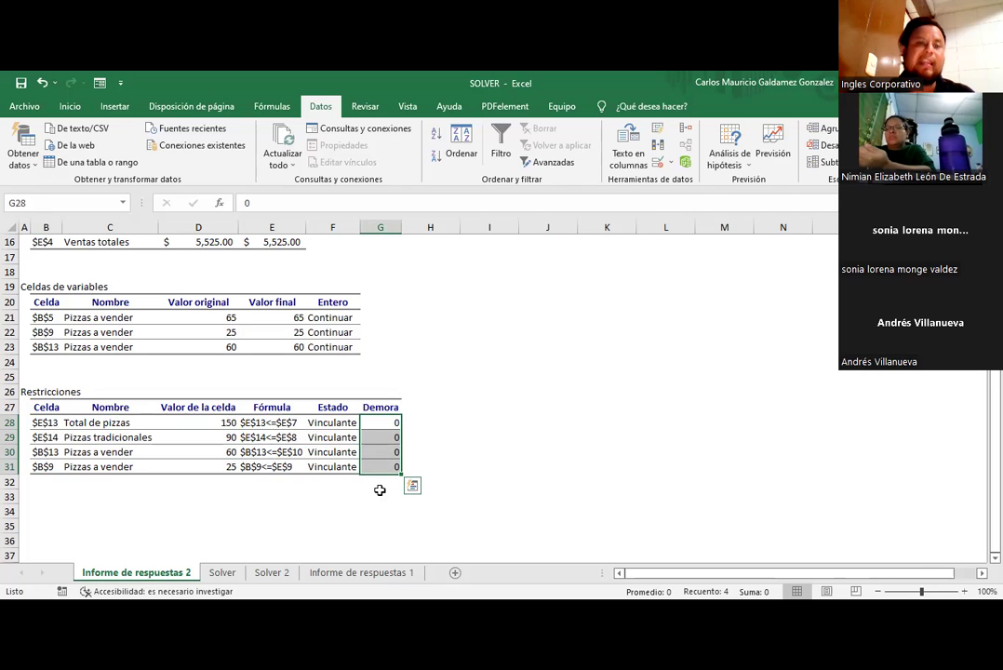
drag(320, 421, 310, 467)
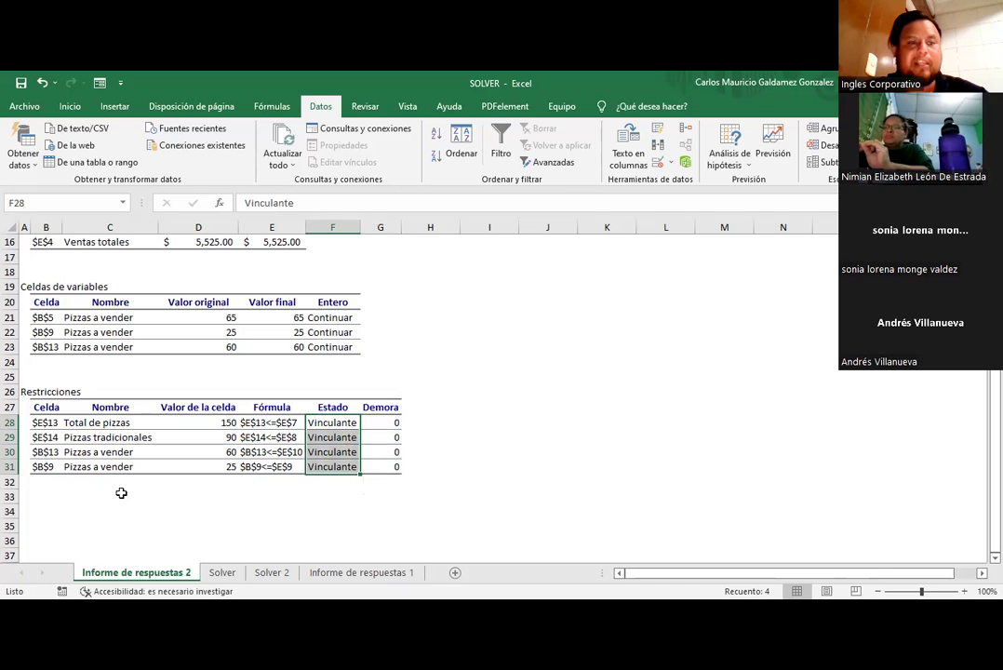
click(346, 424)
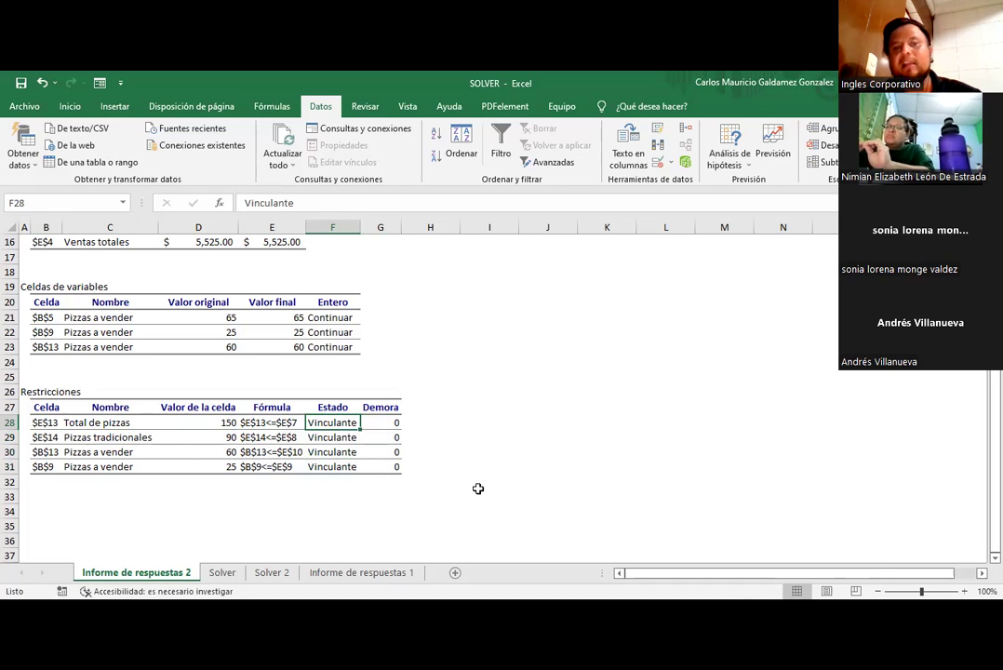
click(259, 423)
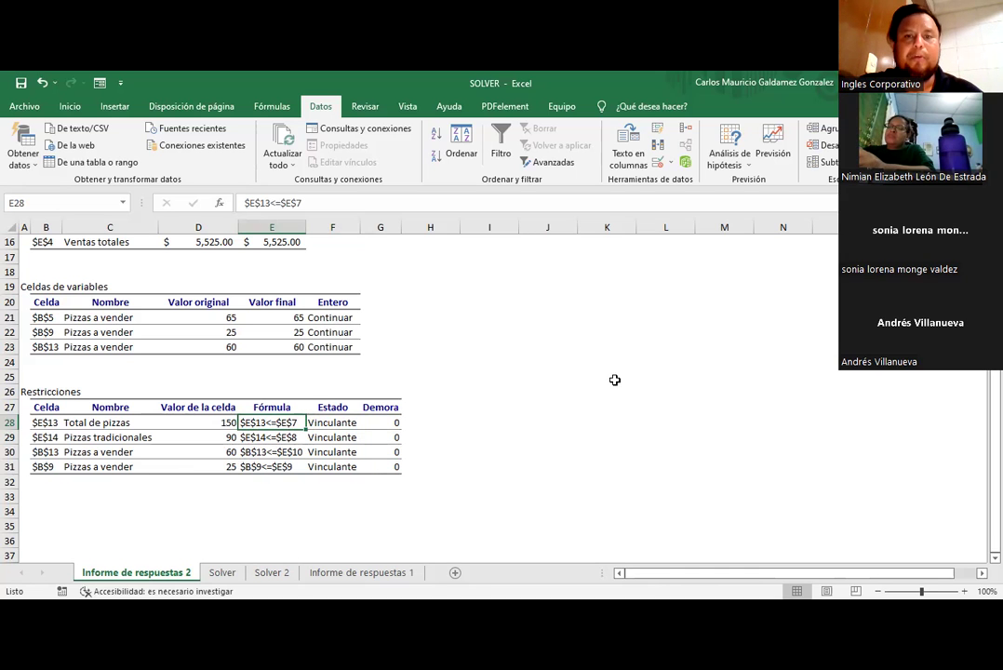
Step: Review the whole report again, comparing the Restricciones cell values in D28:D31 with the variables' original values in D21:D23
scroll(477, 461, up, 5)
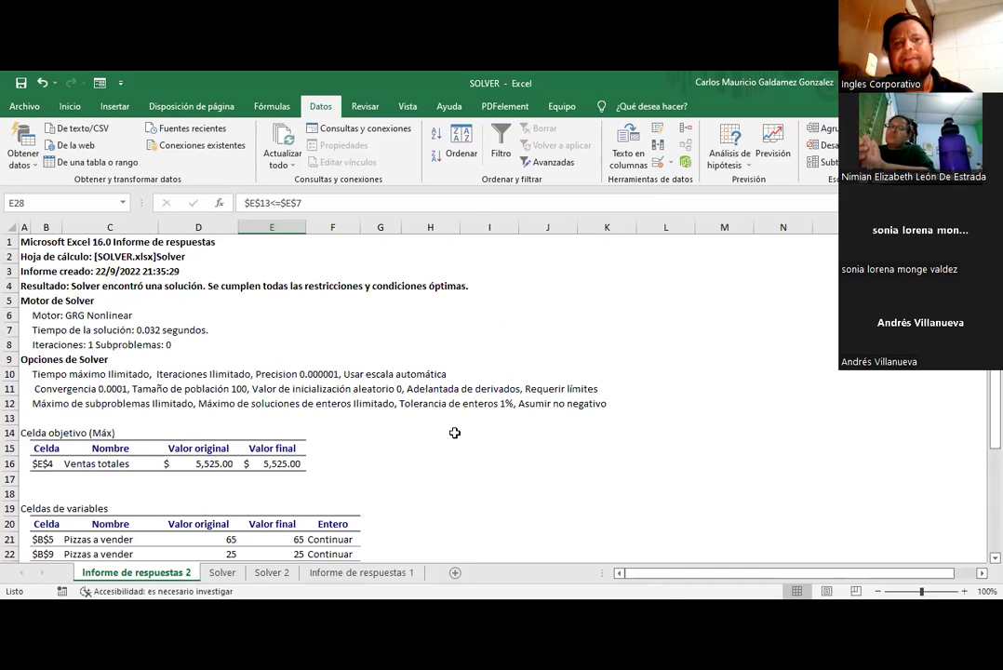
scroll(454, 433, down, 4)
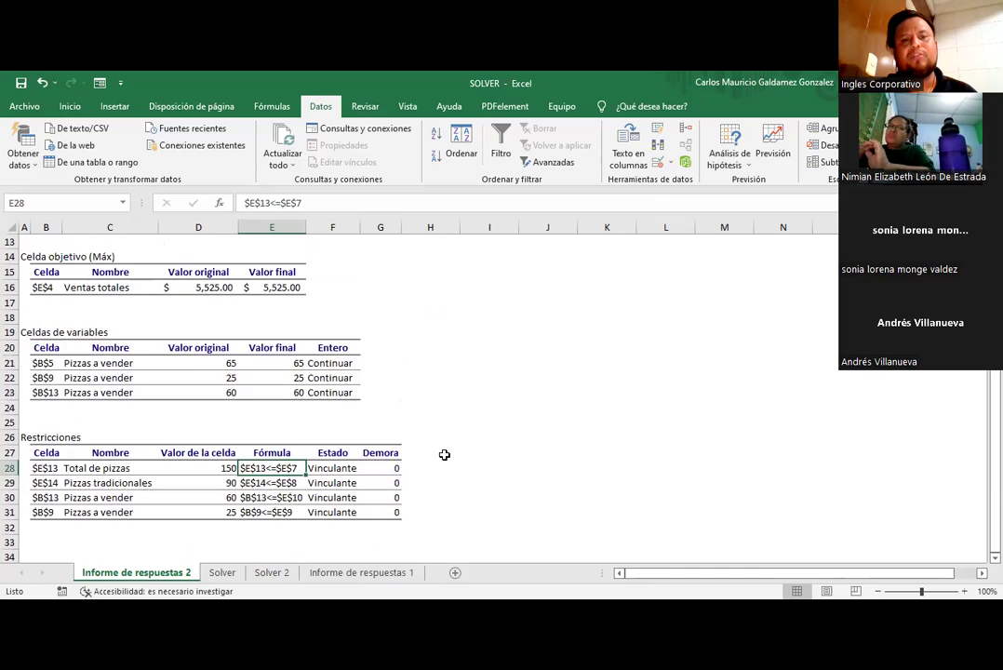
scroll(437, 448, up, 1)
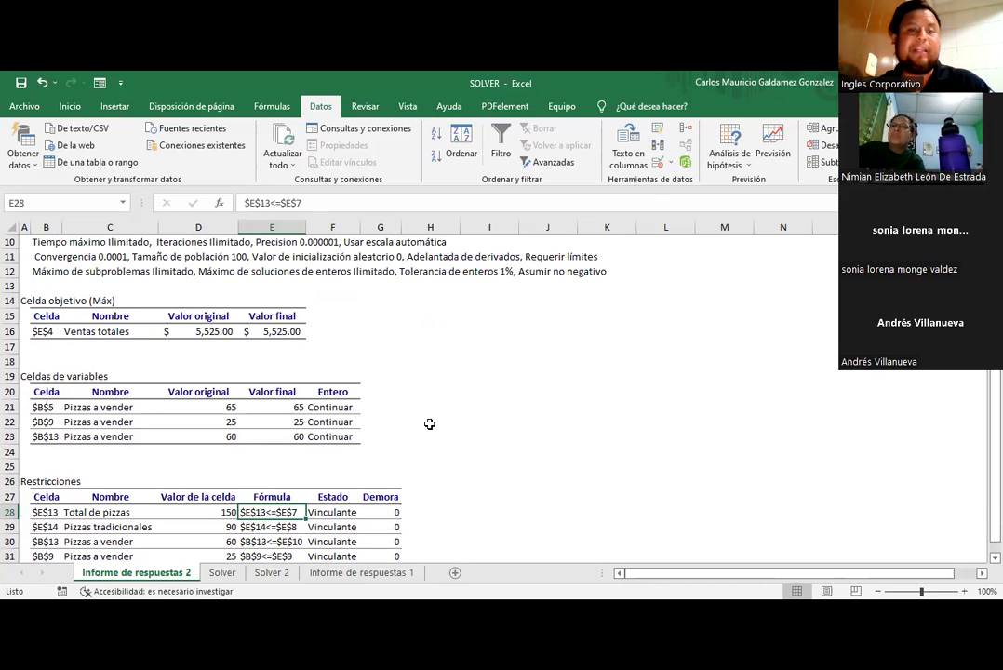
scroll(428, 424, down, 2)
drag(224, 425, 209, 465)
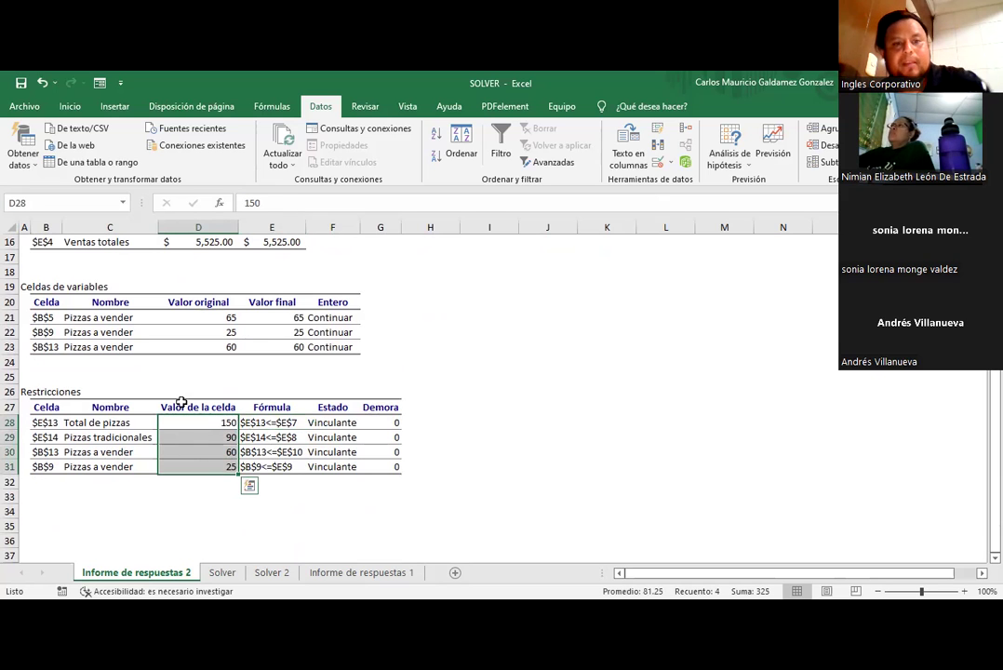
drag(199, 317, 199, 346)
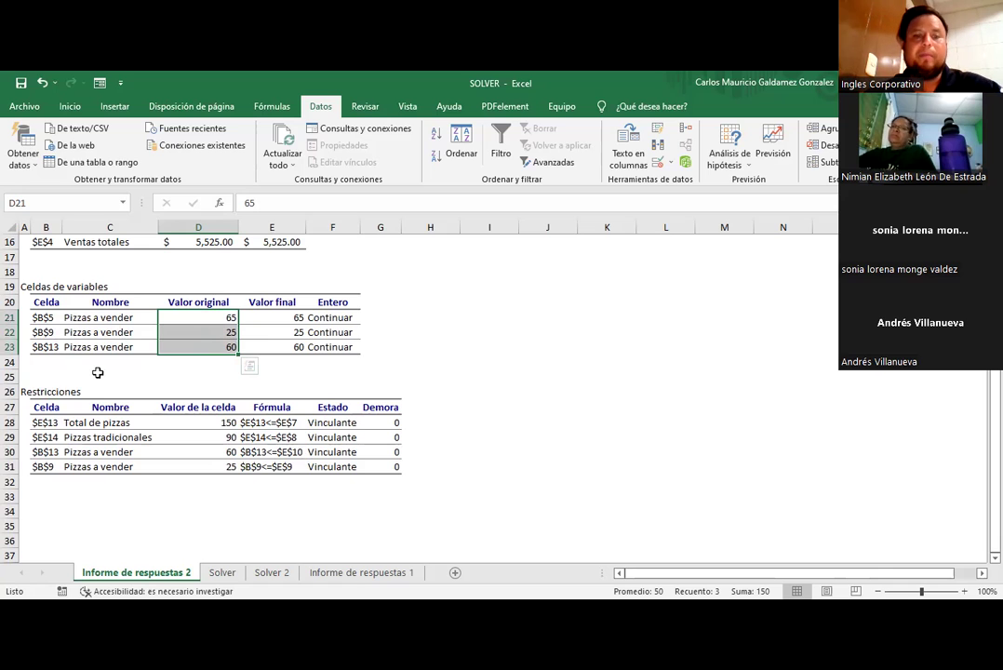
Step: Clear the minimum purchase quantities for Jamones, Chorizo and Quesos in C14:C16 of the Solver 2 sheet
click(225, 574)
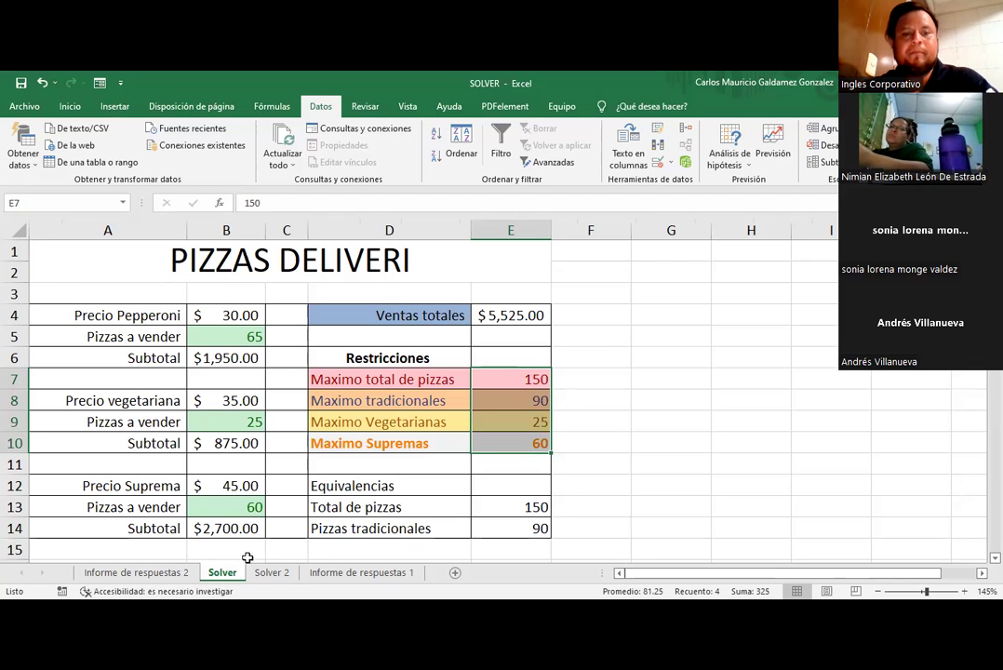
click(272, 572)
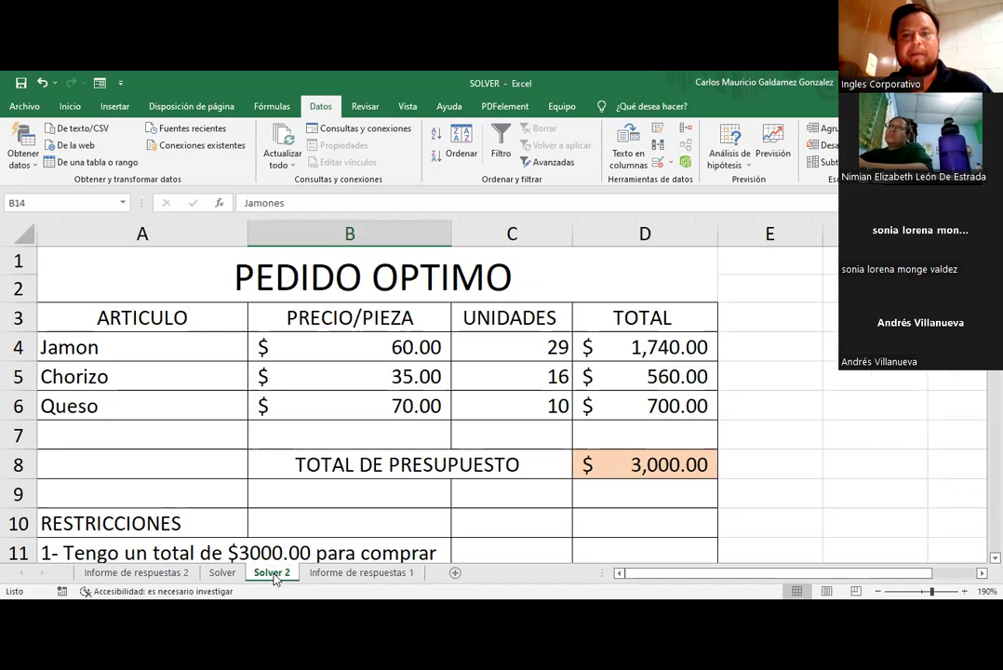
click(636, 470)
scroll(645, 469, down, 3)
scroll(683, 481, up, 1)
drag(559, 465, 513, 529)
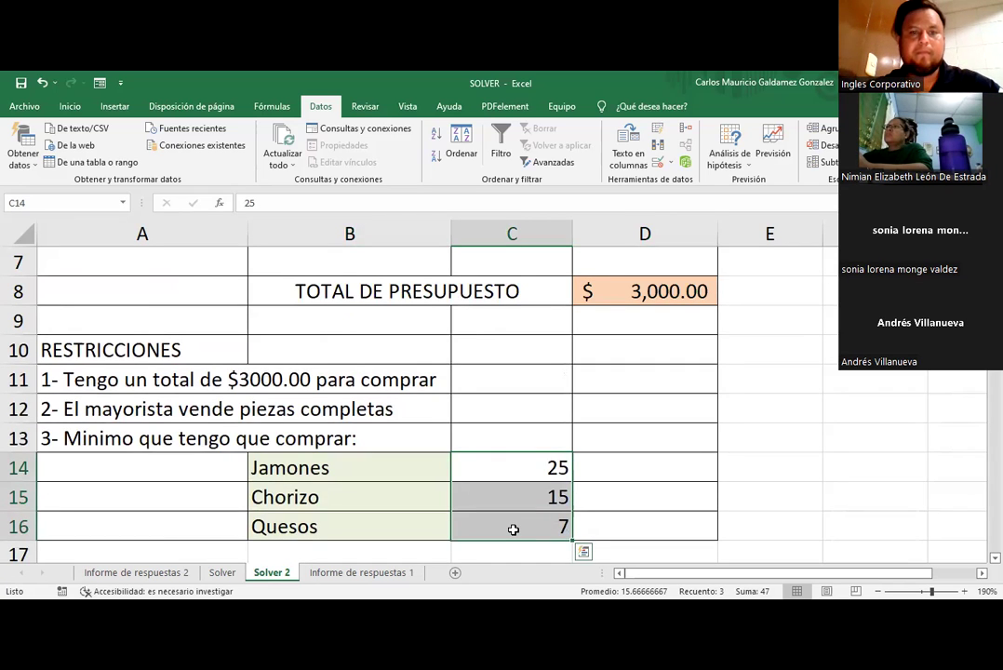
key(Delete)
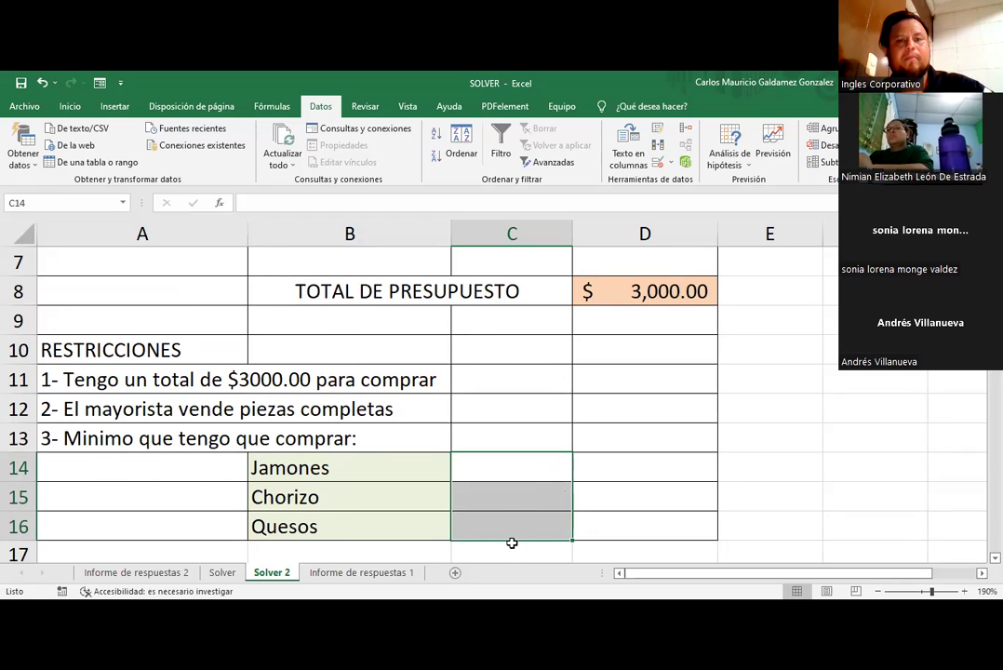
Step: Undo the clearing of the minimum purchase quantities in C14:C16 and review them against the Pedido Optimo table
scroll(511, 542, up, 2)
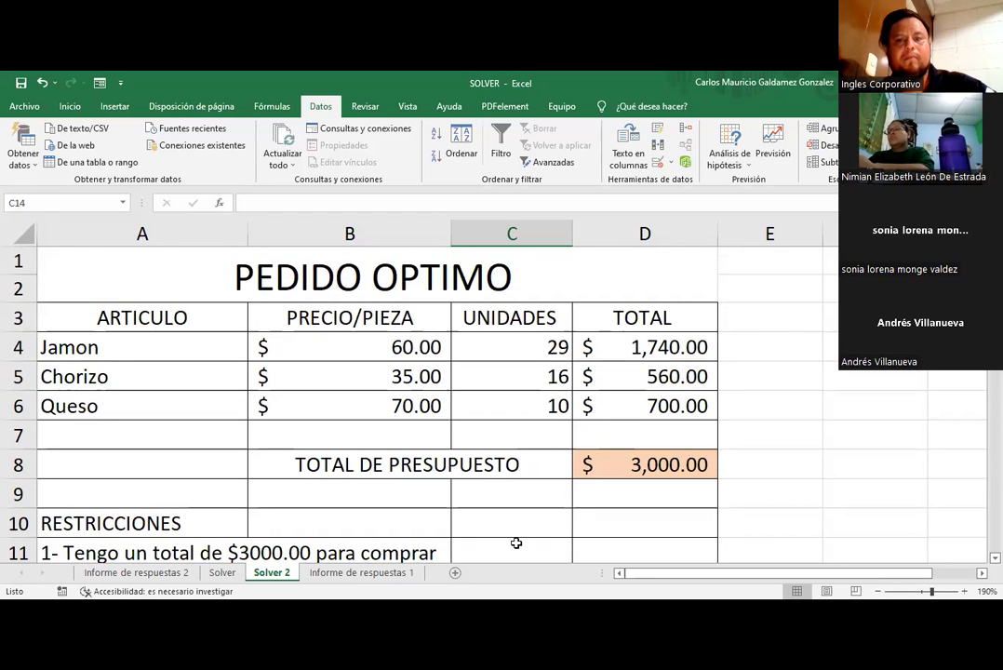
scroll(513, 542, down, 1)
scroll(562, 530, up, 1)
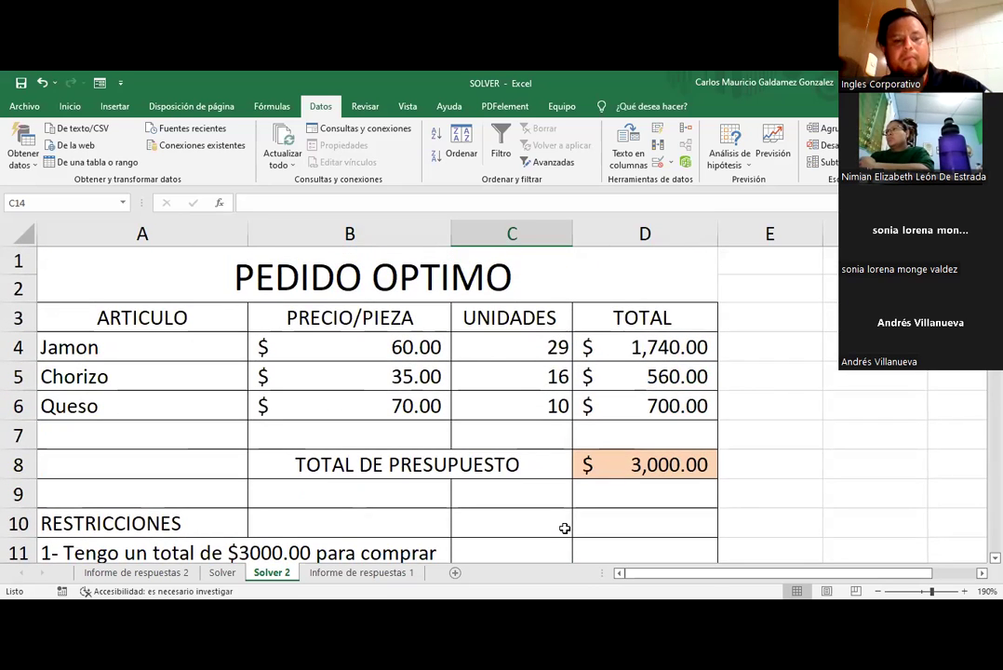
scroll(563, 528, down, 3)
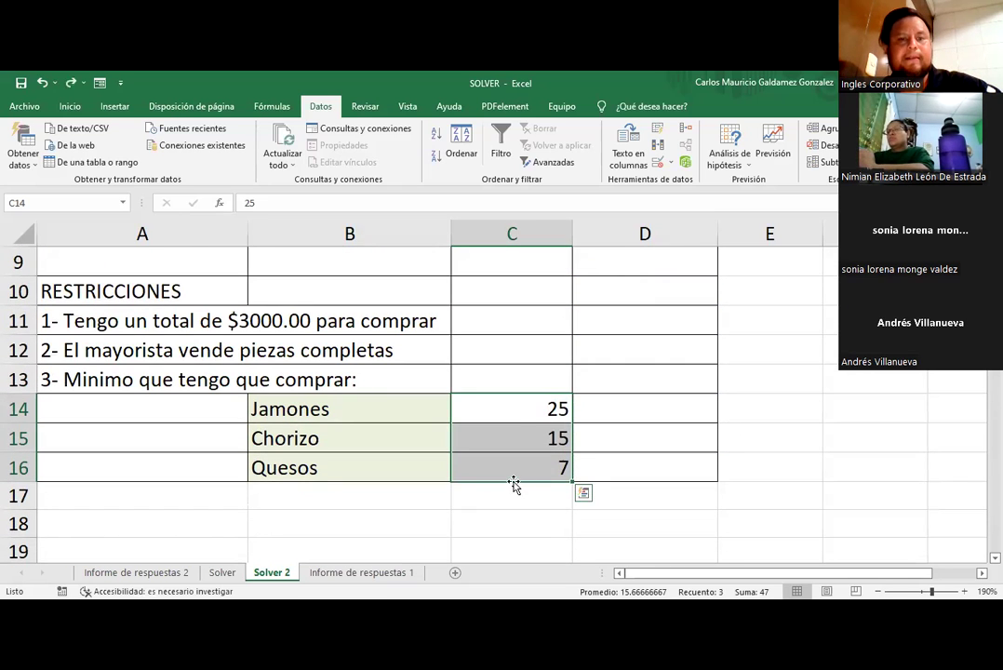
drag(517, 416, 516, 457)
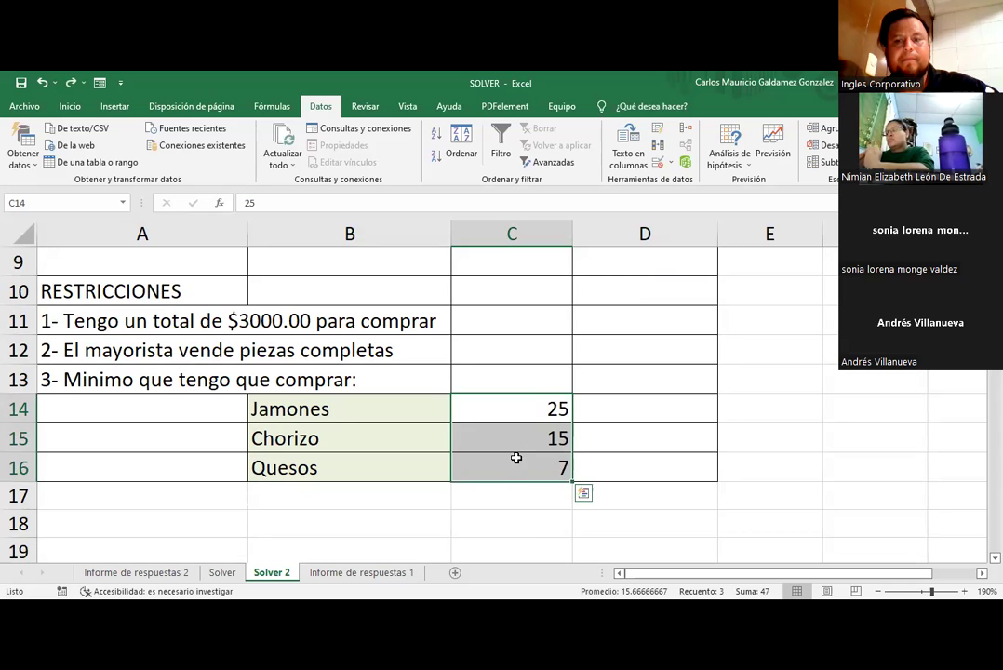
scroll(649, 535, up, 2)
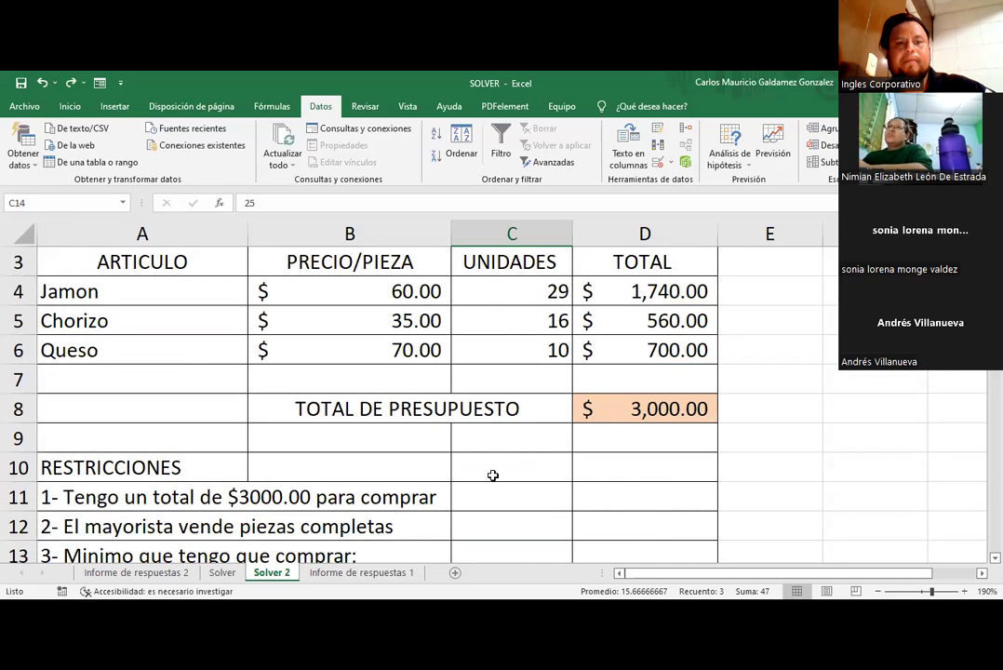
scroll(493, 497, down, 1)
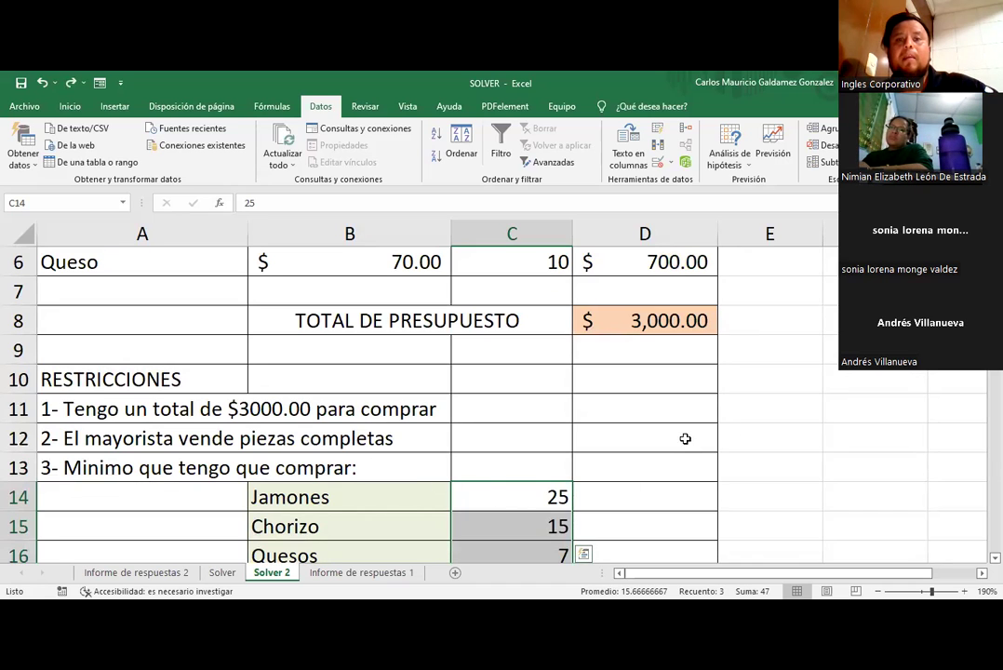
Step: Check the Total de pizzas formula in E13 of the Solver sheet and return to the Solver 2 sheet
click(216, 575)
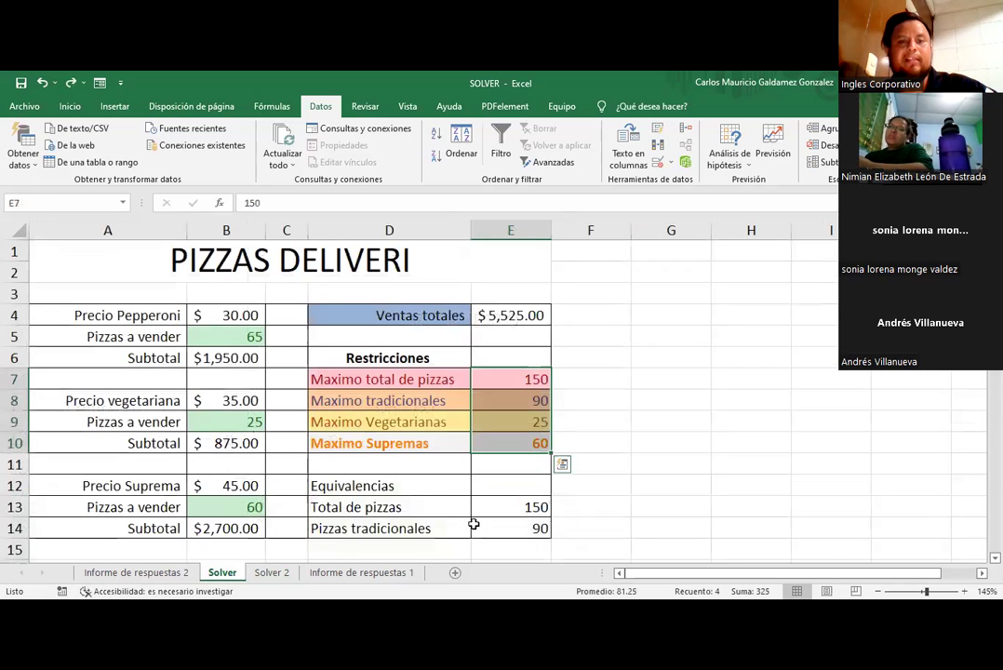
click(544, 507)
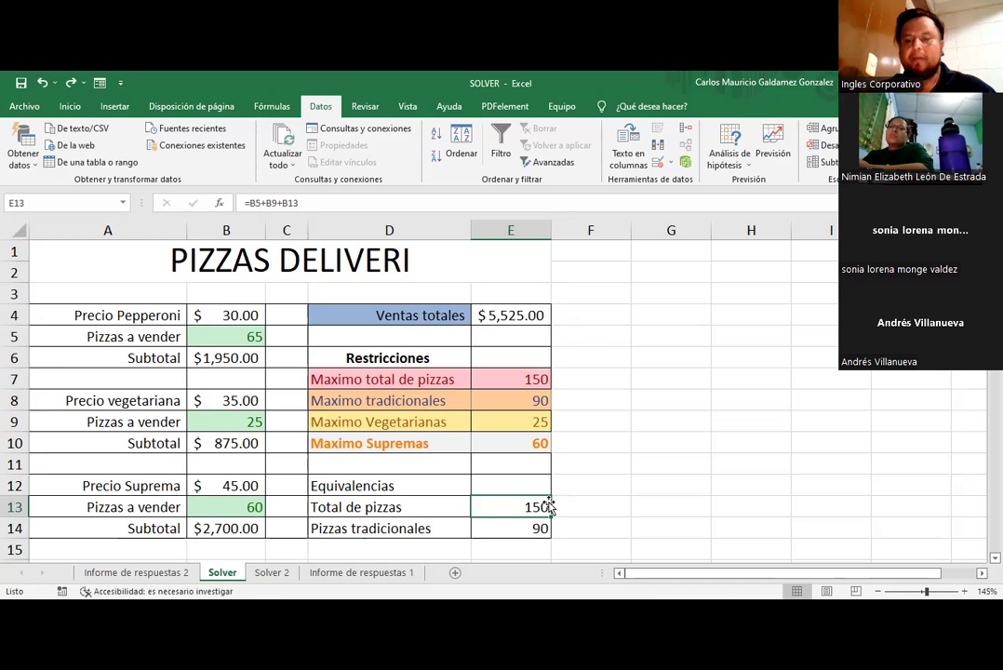
click(271, 572)
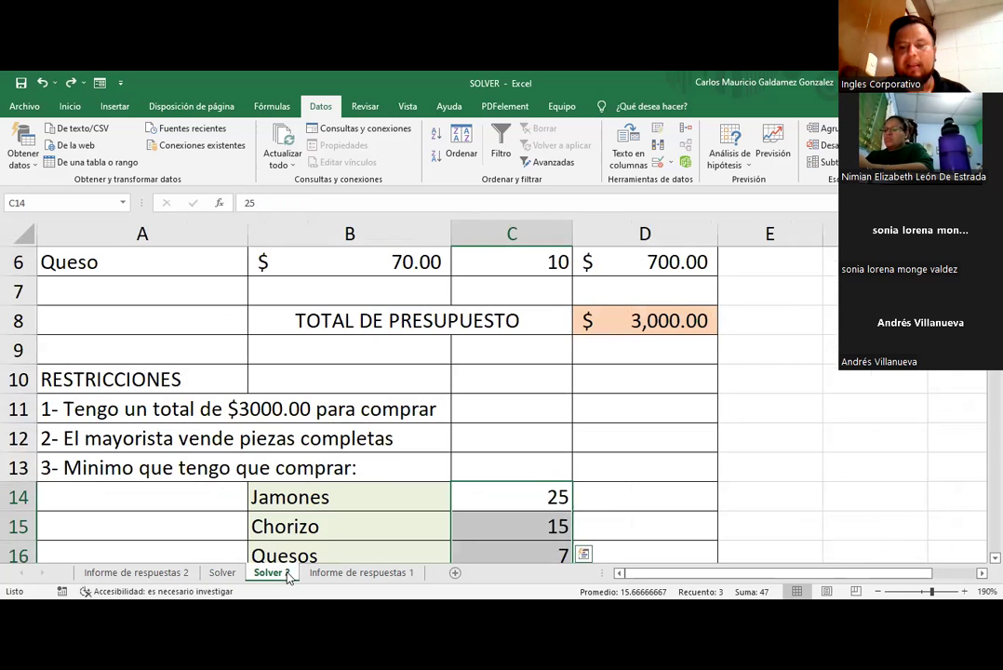
Step: Review the Pedido Optimo table, its Total de presupuesto row and the three purchase restrictions below it
scroll(377, 554, up, 2)
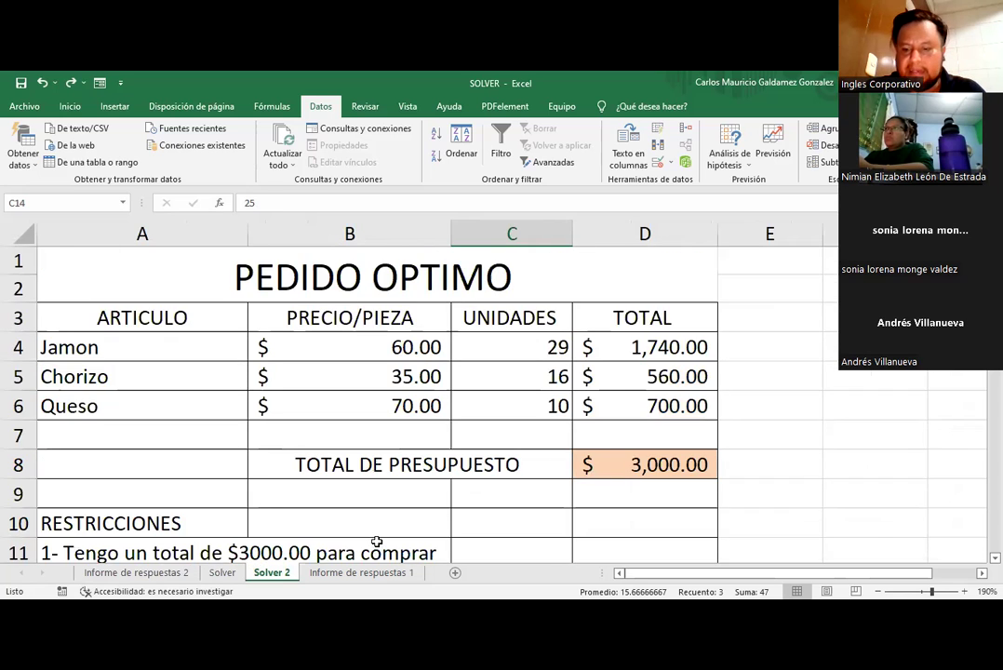
click(358, 470)
scroll(358, 479, down, 2)
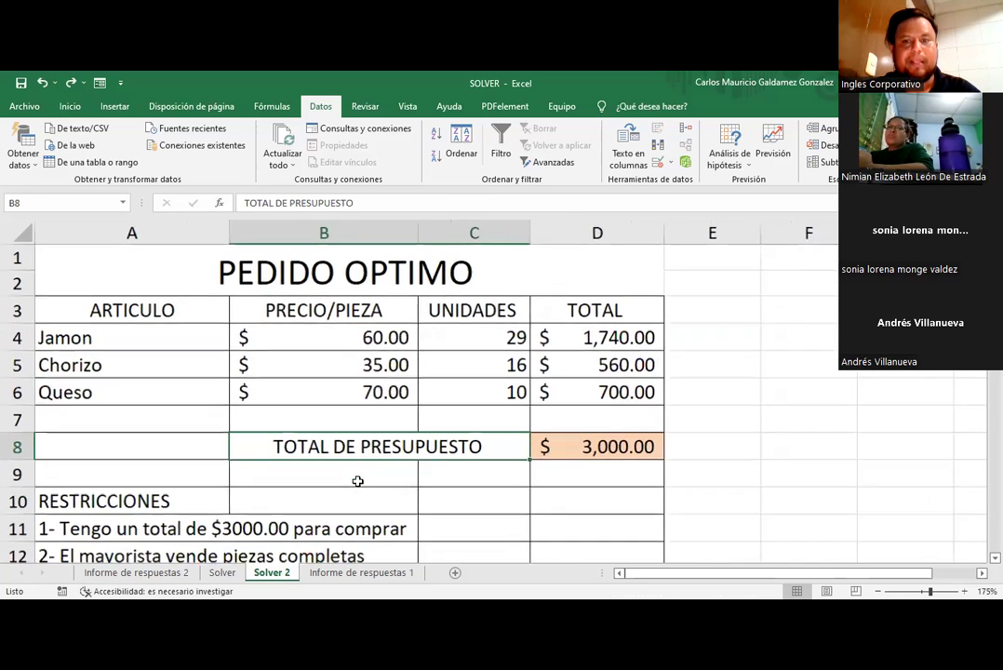
scroll(357, 480, down, 1)
scroll(412, 497, down, 1)
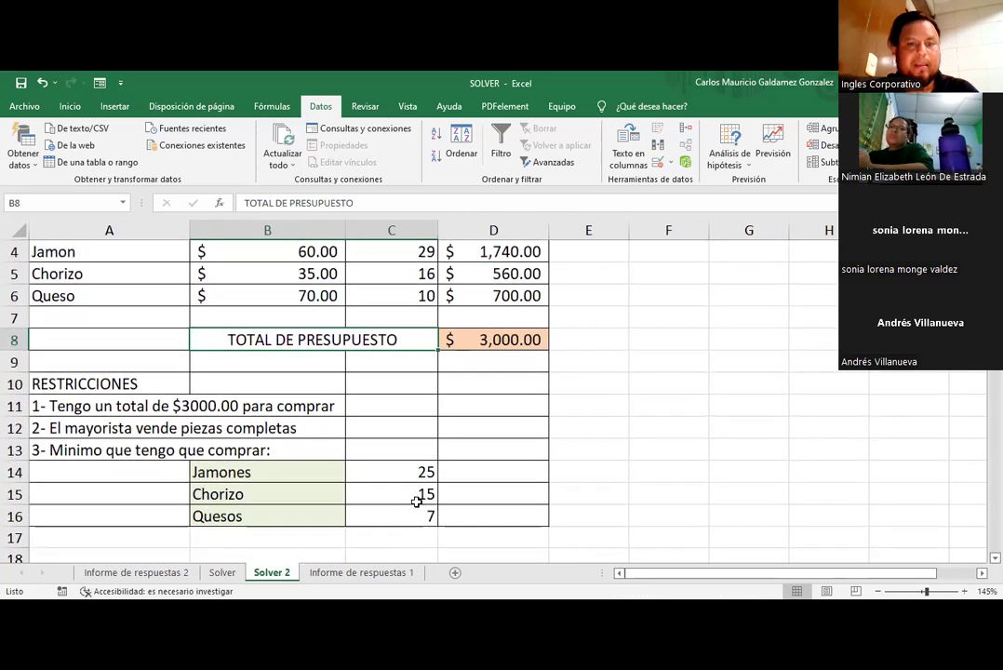
scroll(426, 508, up, 1)
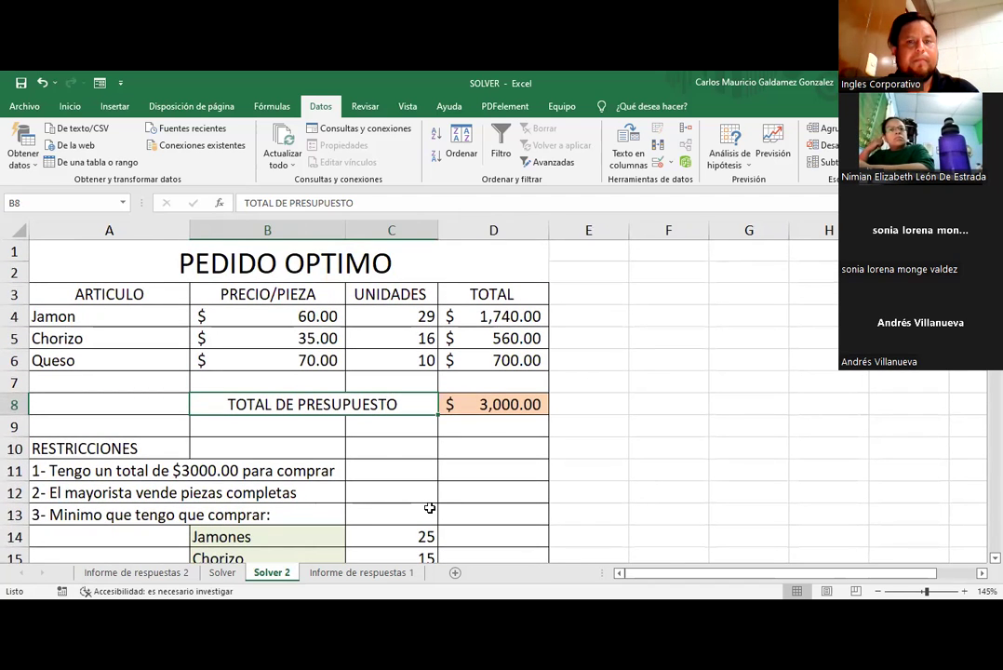
drag(425, 318, 397, 355)
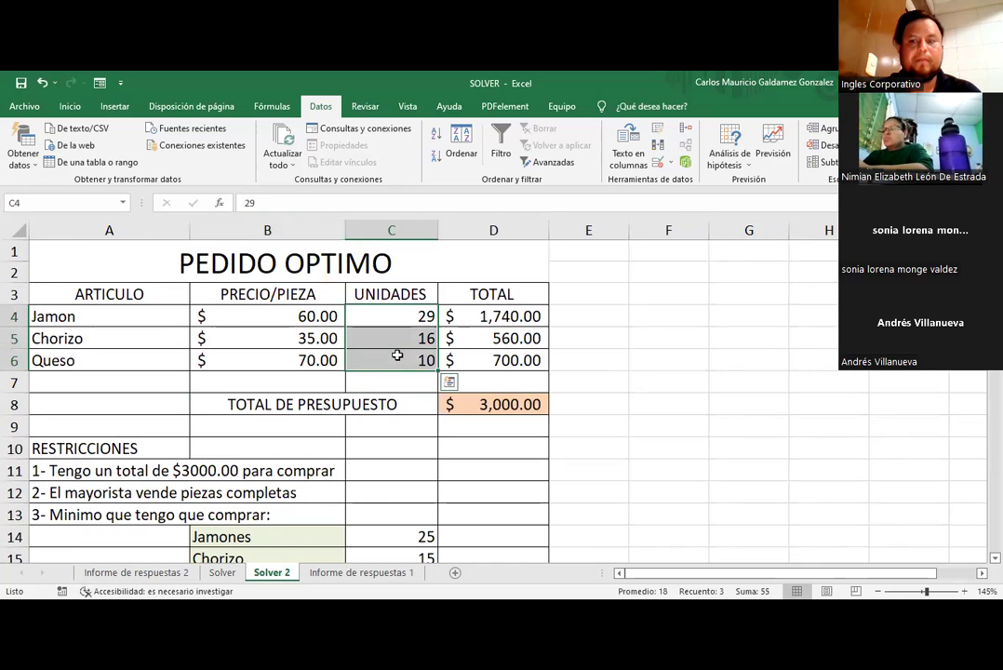
key(Delete)
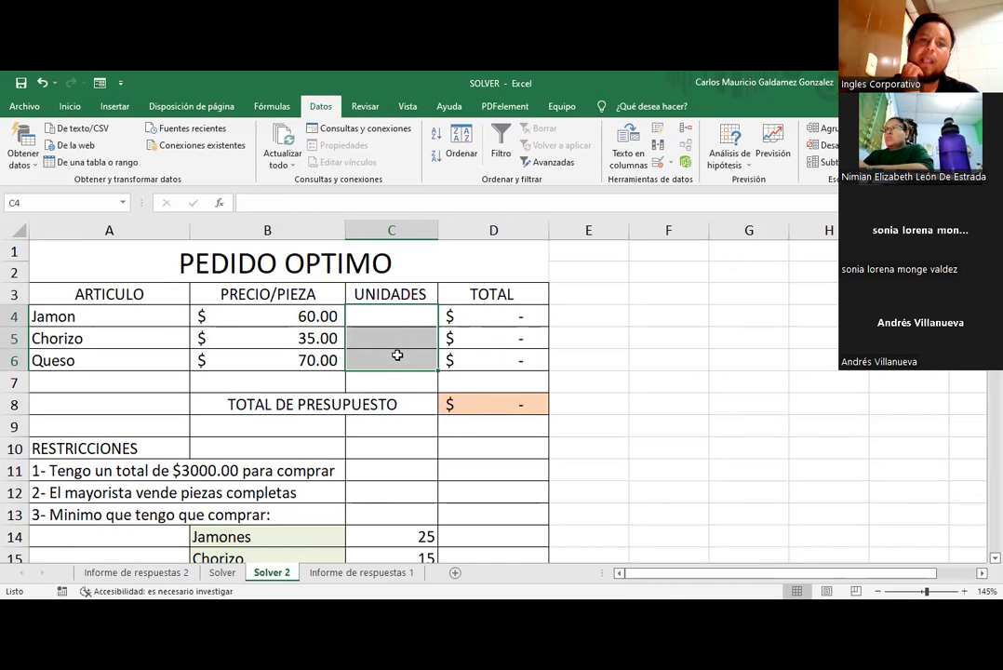
scroll(385, 405, down, 1)
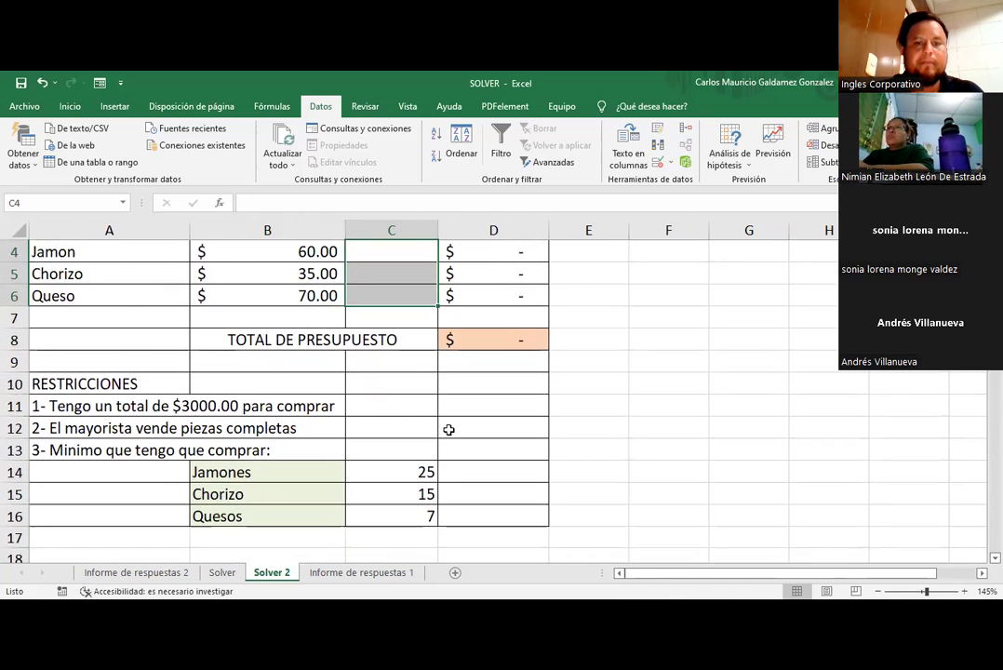
scroll(448, 428, up, 1)
key(ctrl+z)
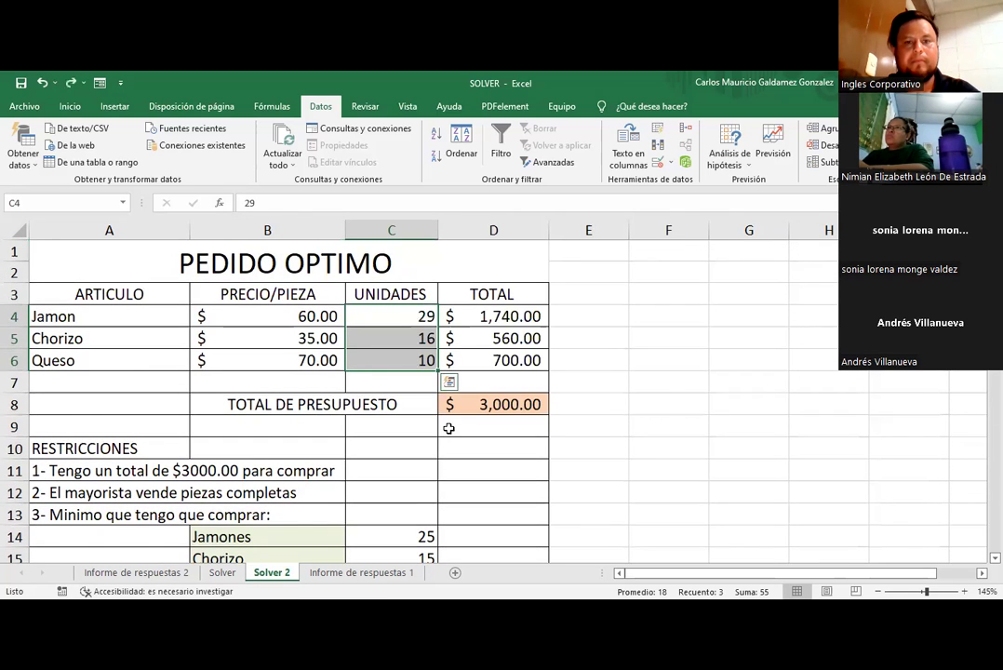
Step: Clear the Unidades values for Jamon, Chorizo and Queso in C4:C6 of the Pedido Optimo table
scroll(449, 428, down, 1)
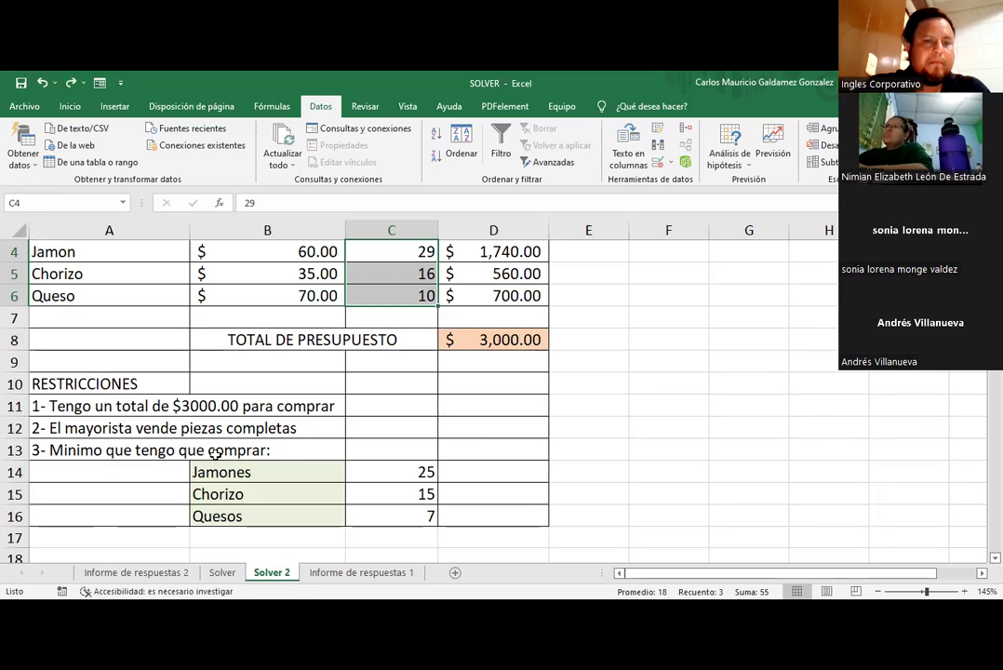
scroll(394, 511, up, 1)
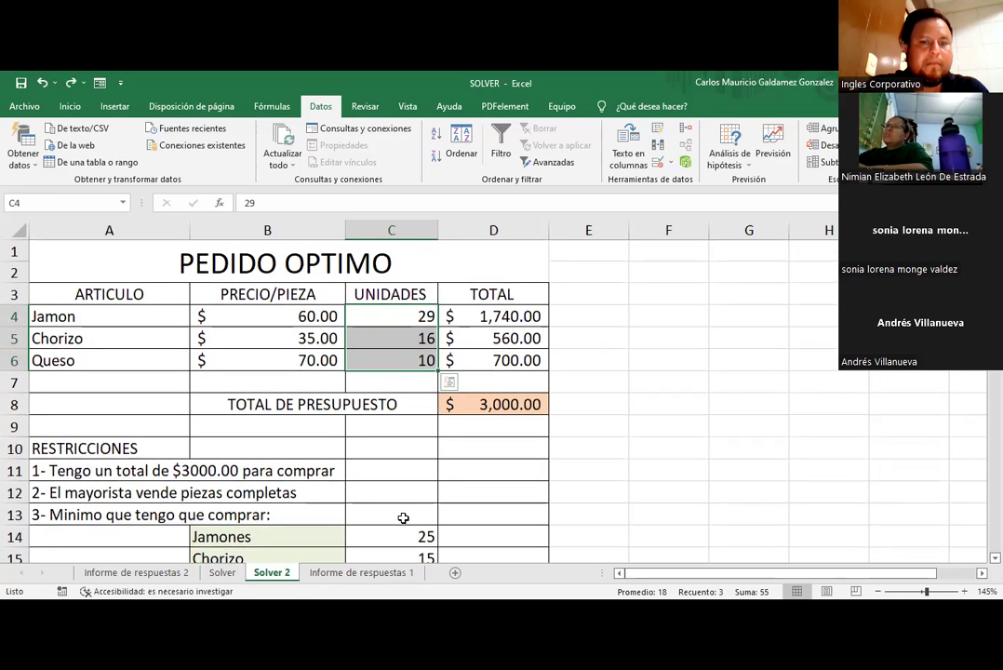
scroll(403, 517, down, 1)
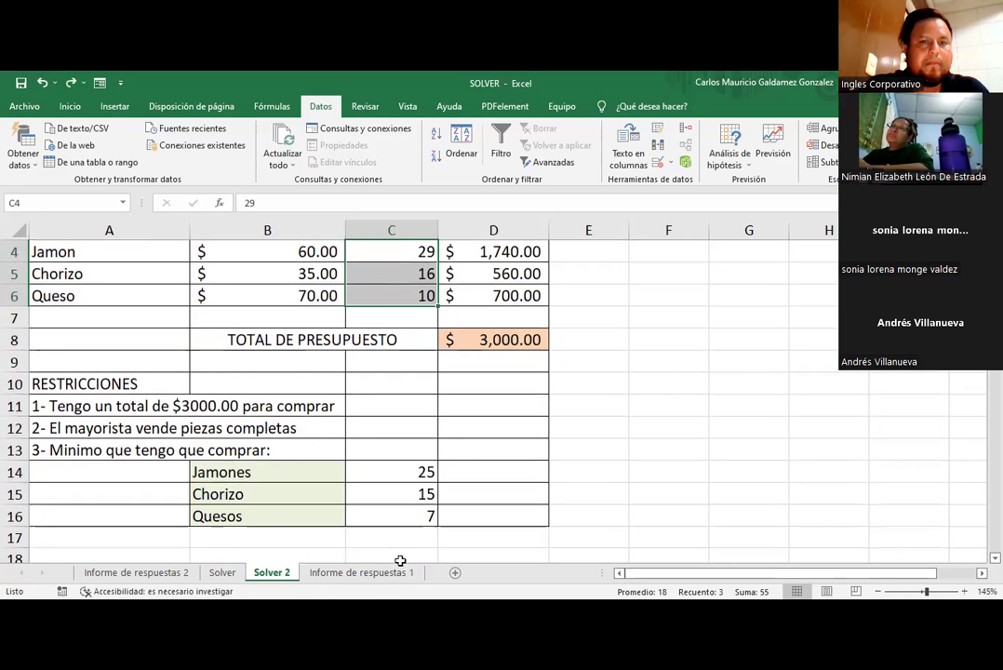
scroll(316, 549, up, 1)
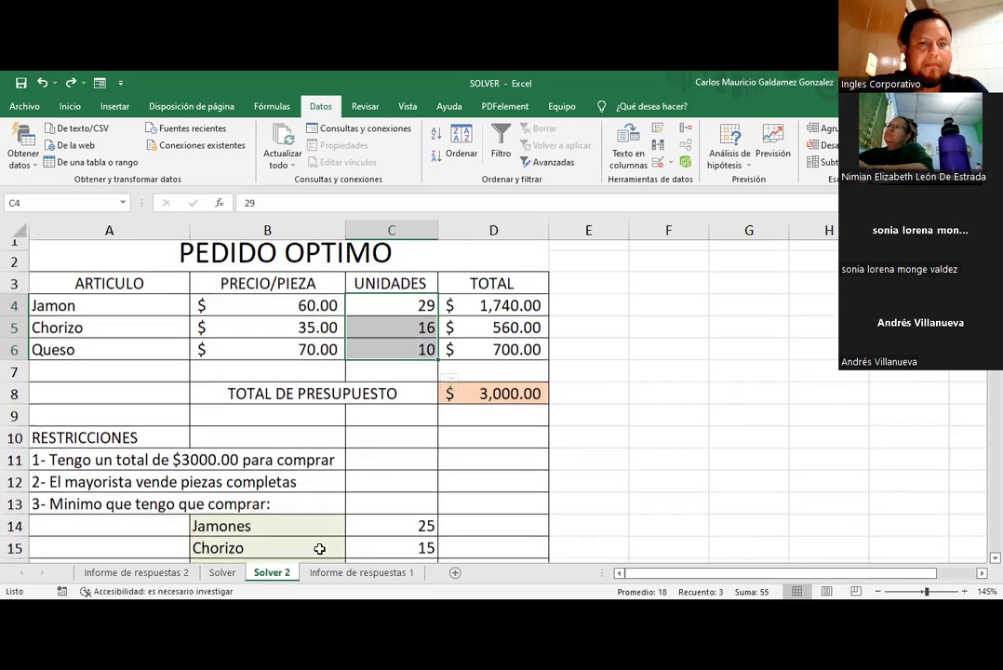
click(389, 491)
drag(369, 318, 364, 357)
key(Delete)
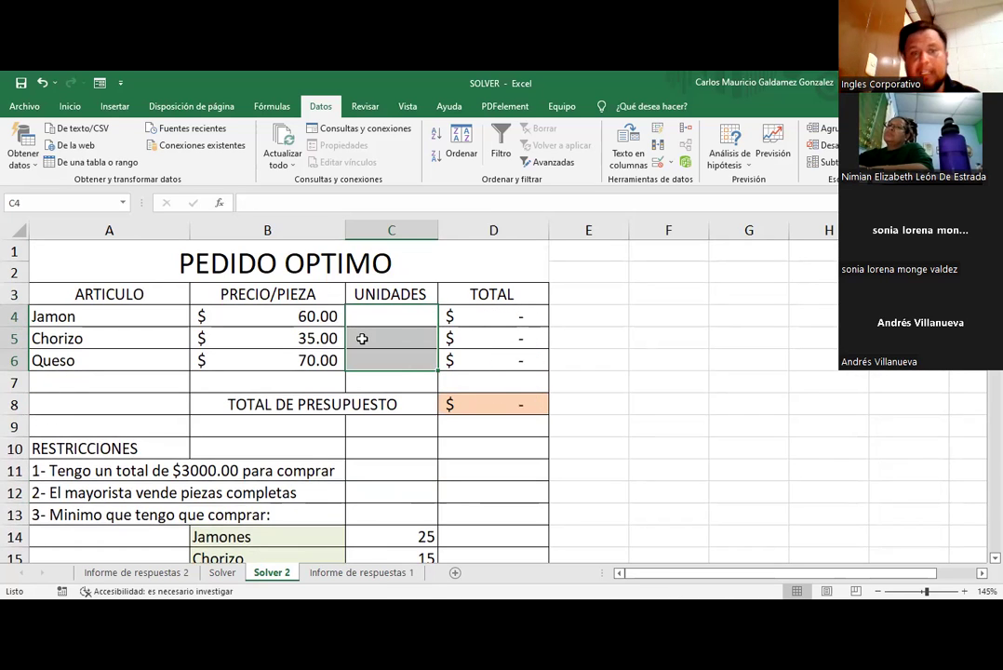
Step: Examine the Unidades cells C4:C6, the Total de presupuesto formula in D8 and the article total formulas in column D
click(364, 333)
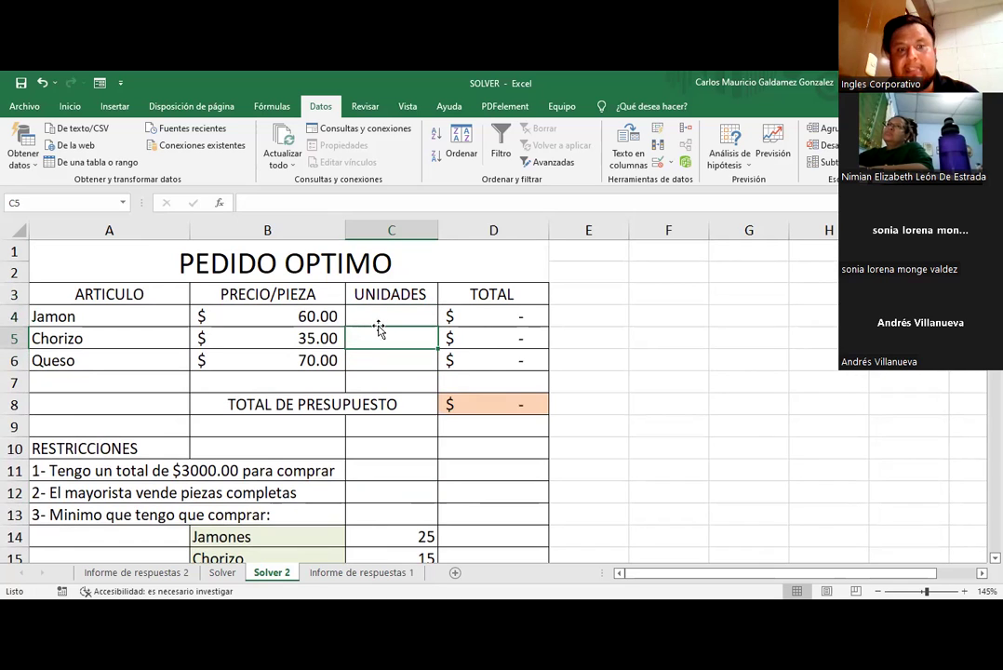
drag(372, 319, 383, 354)
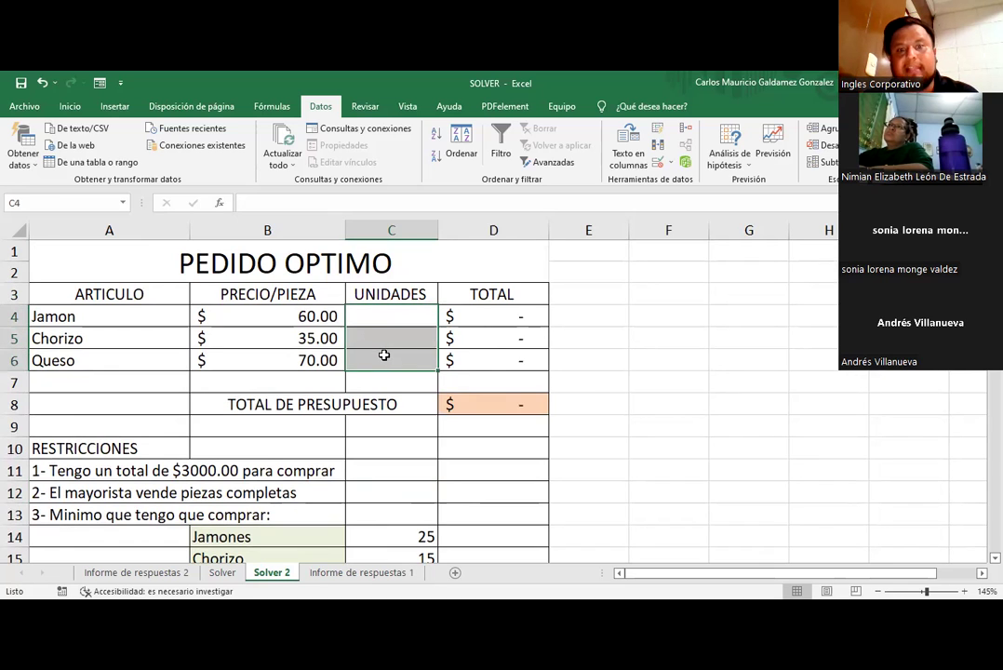
click(392, 359)
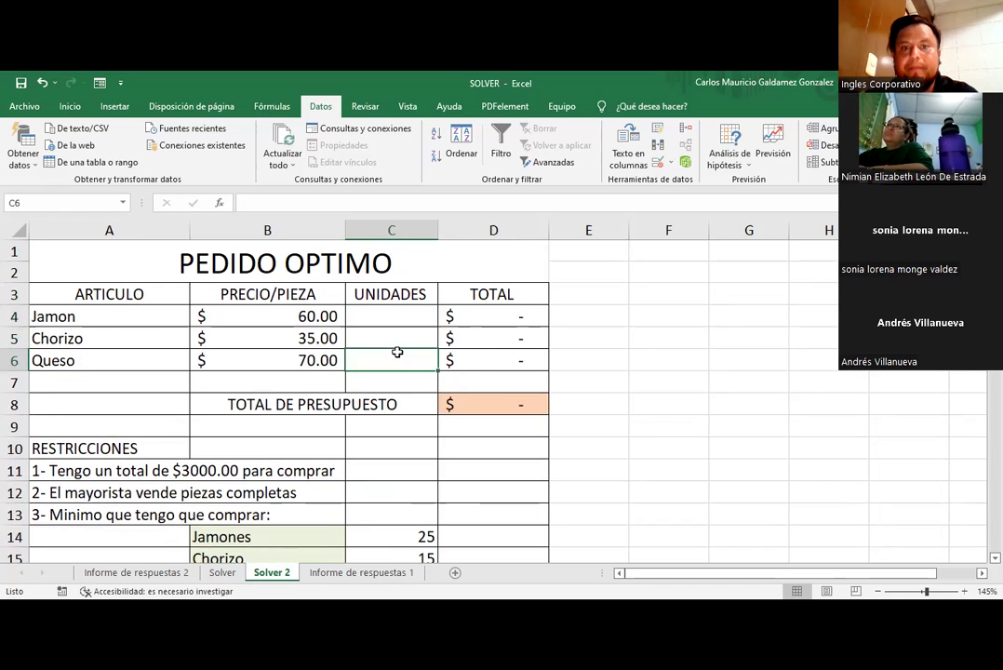
click(483, 413)
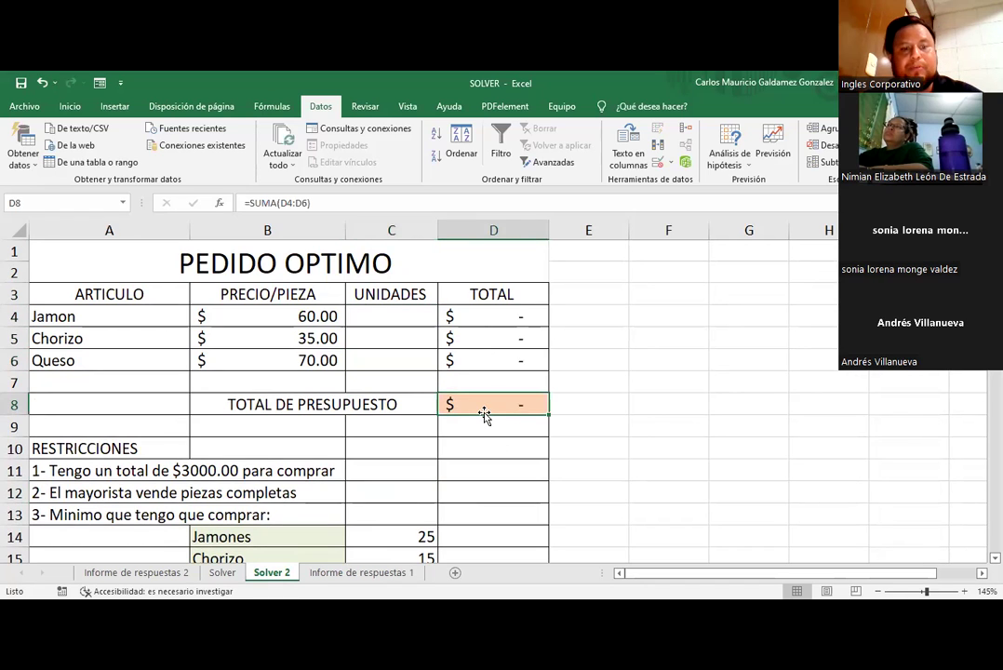
double_click(483, 415)
key(Escape)
click(465, 316)
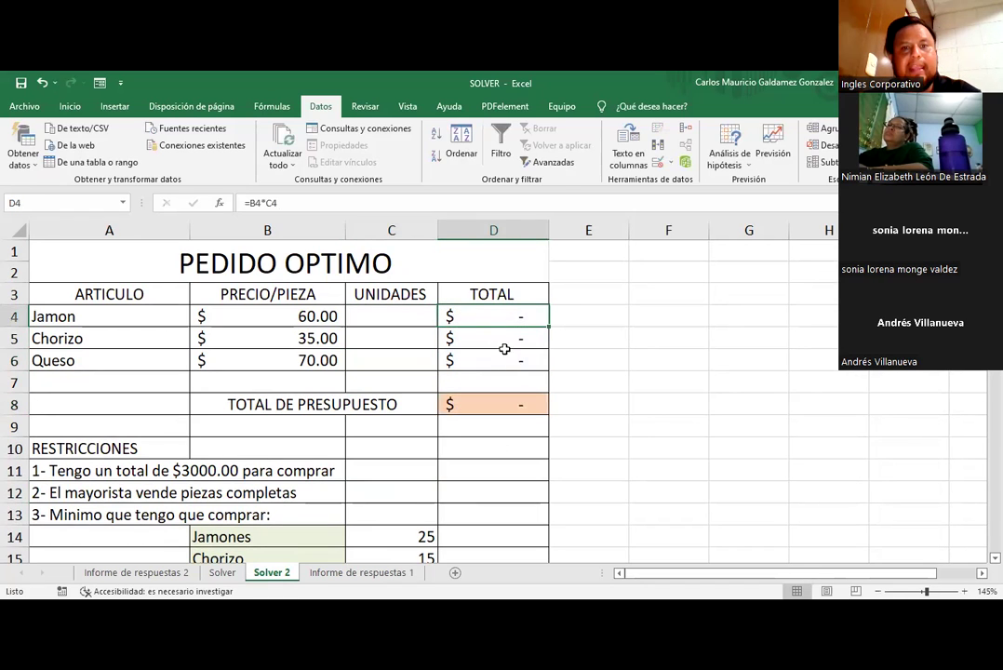
key(Down)
key(Down)
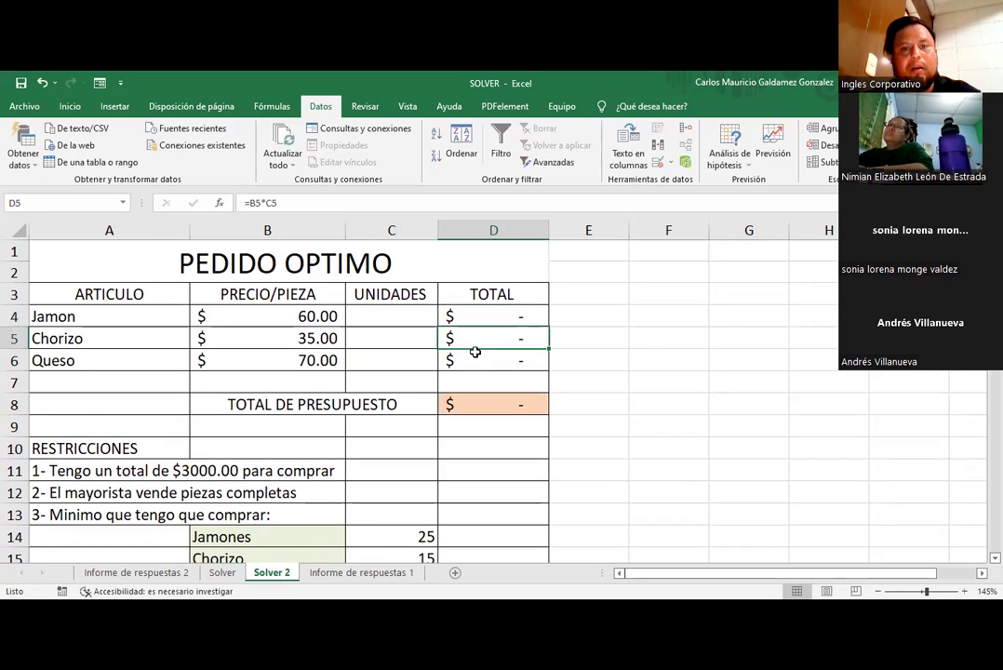
drag(396, 317, 394, 357)
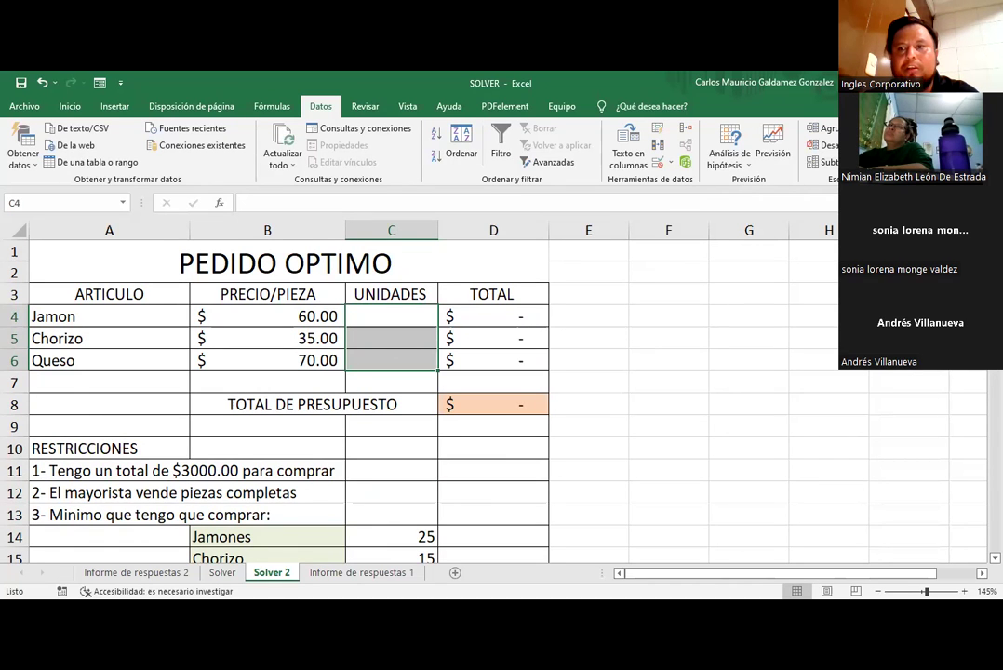
Step: Review the objective, variable cells and restrictions in the Solver parameters of the Pedido Optimo model, closing them without solving
click(884, 140)
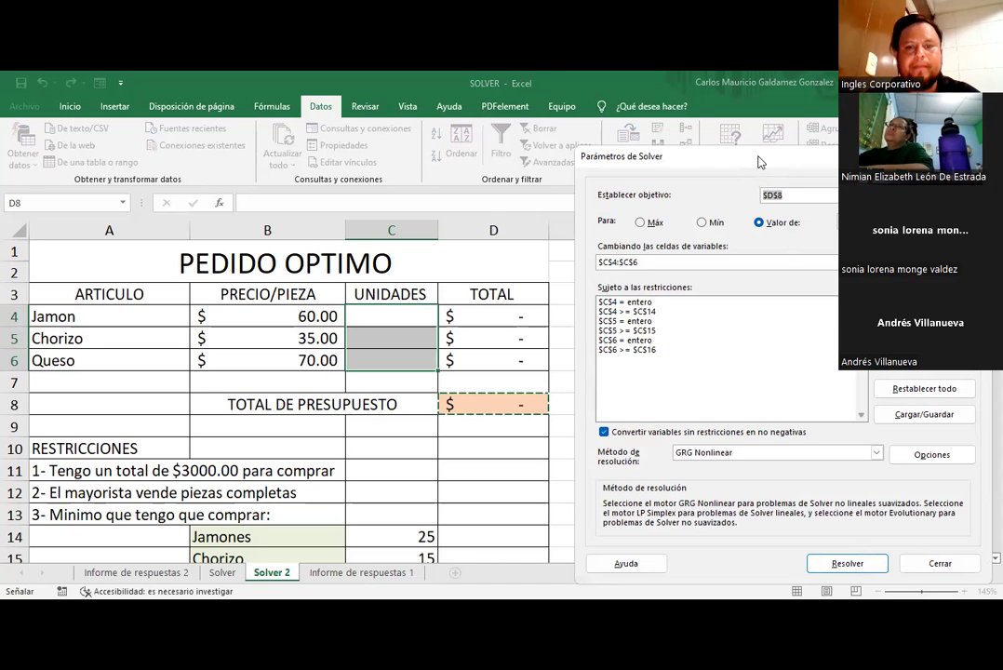
click(360, 572)
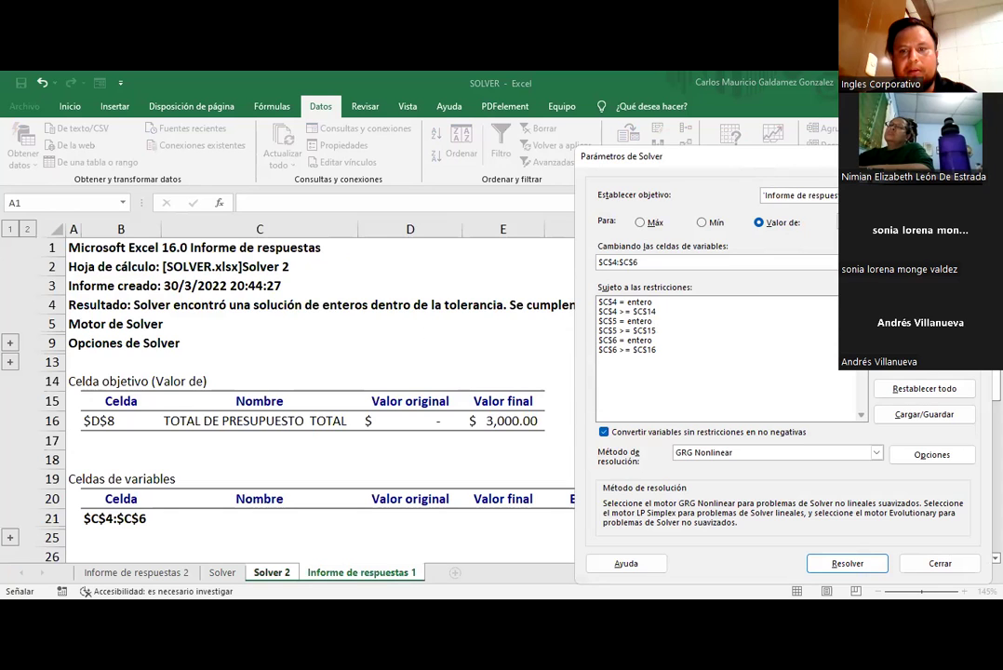
key(Return)
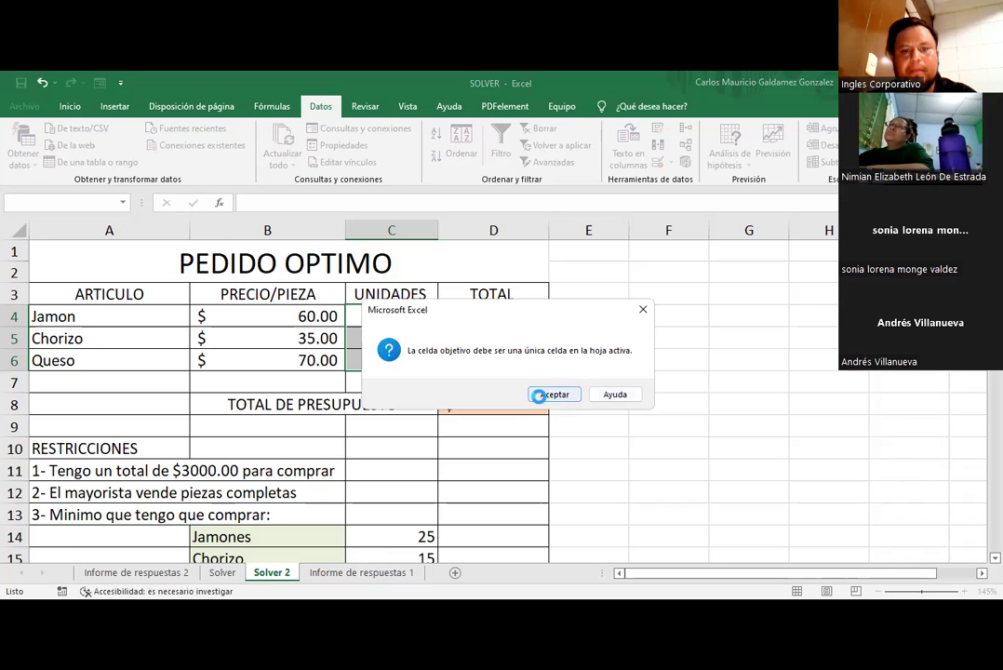
click(555, 394)
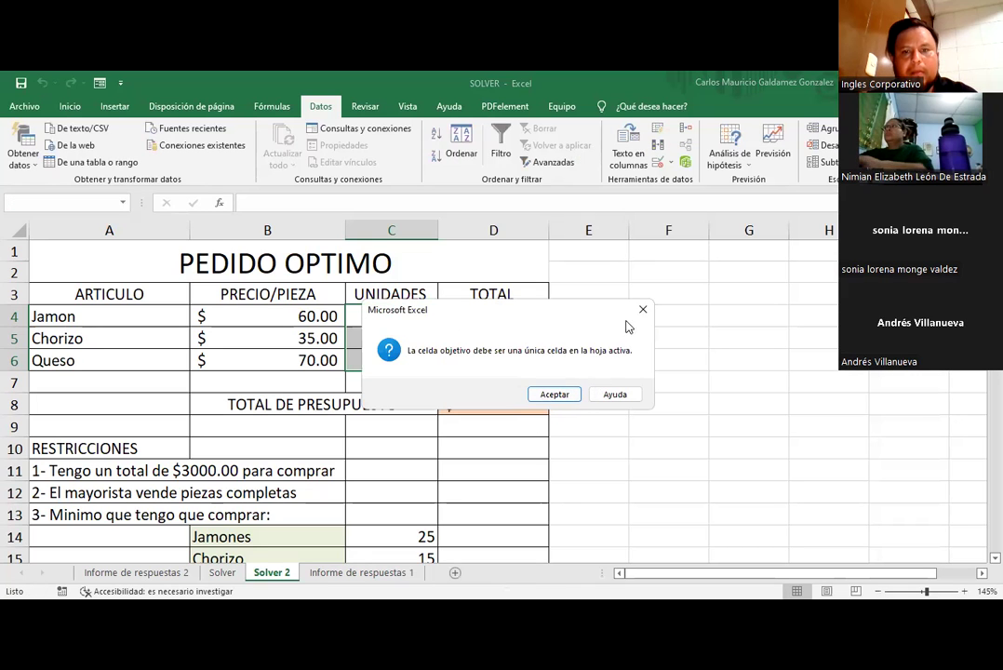
click(537, 394)
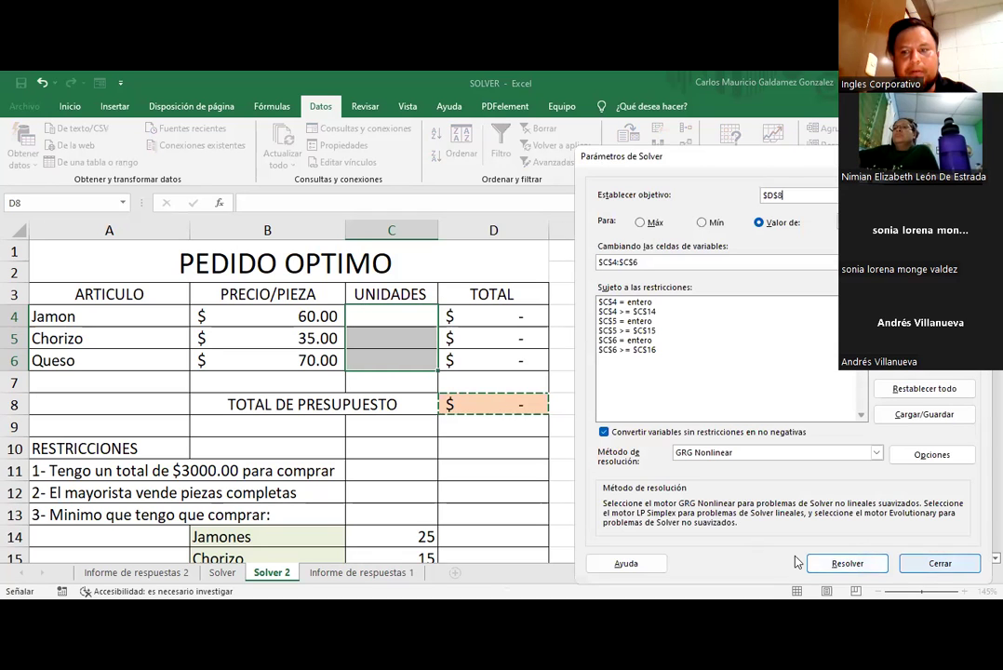
key(Escape)
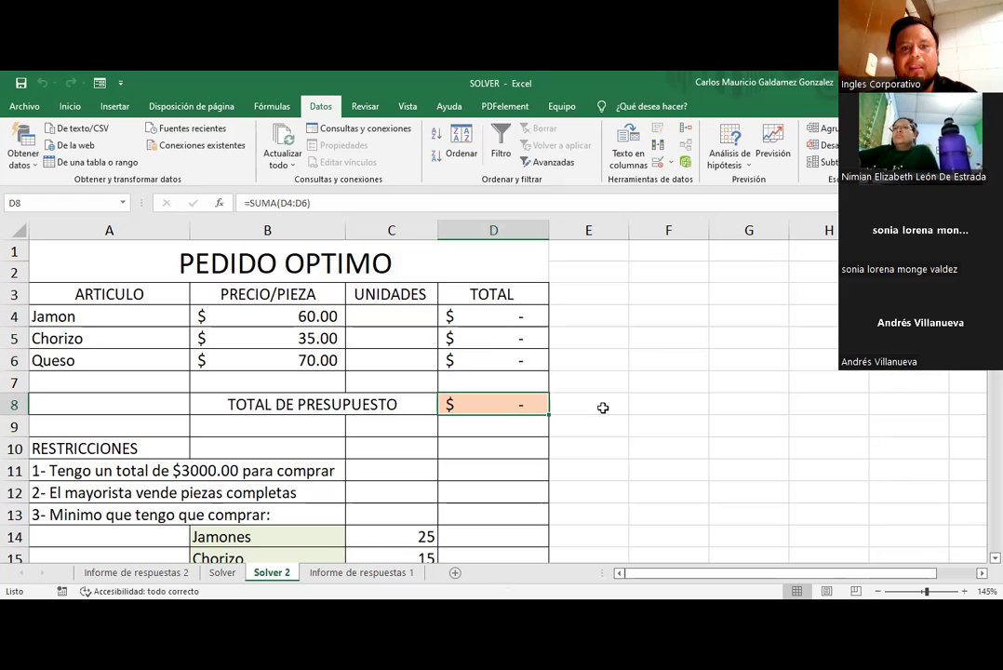
Step: Paste the captured image of the Solver parameters into a new sheet and return to the Solver 2 sheet
ctrl+scroll(499, 403, down, 1)
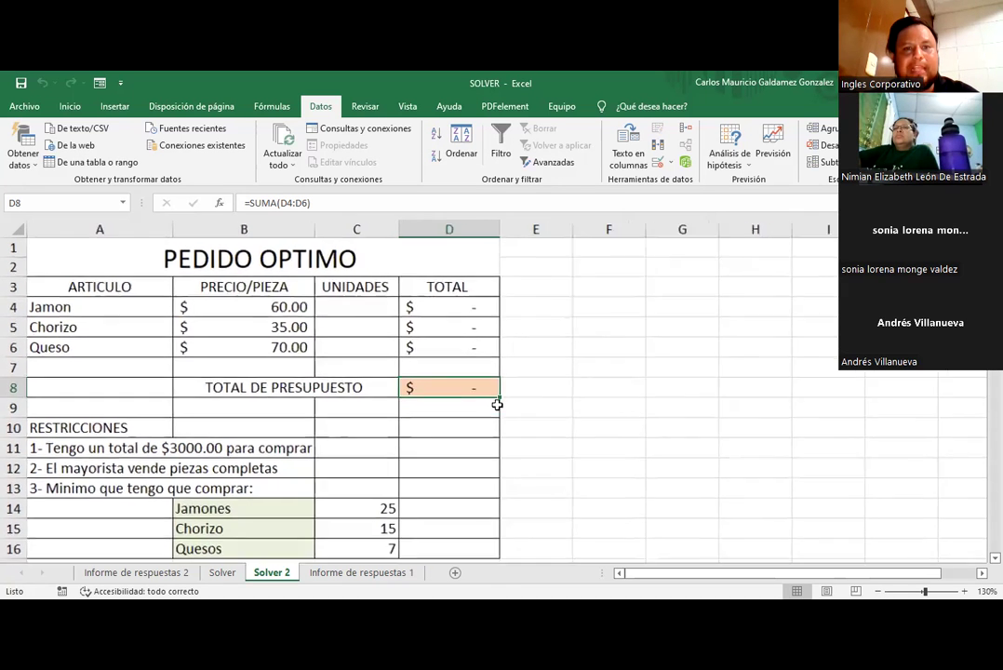
ctrl+scroll(492, 404, down, 1)
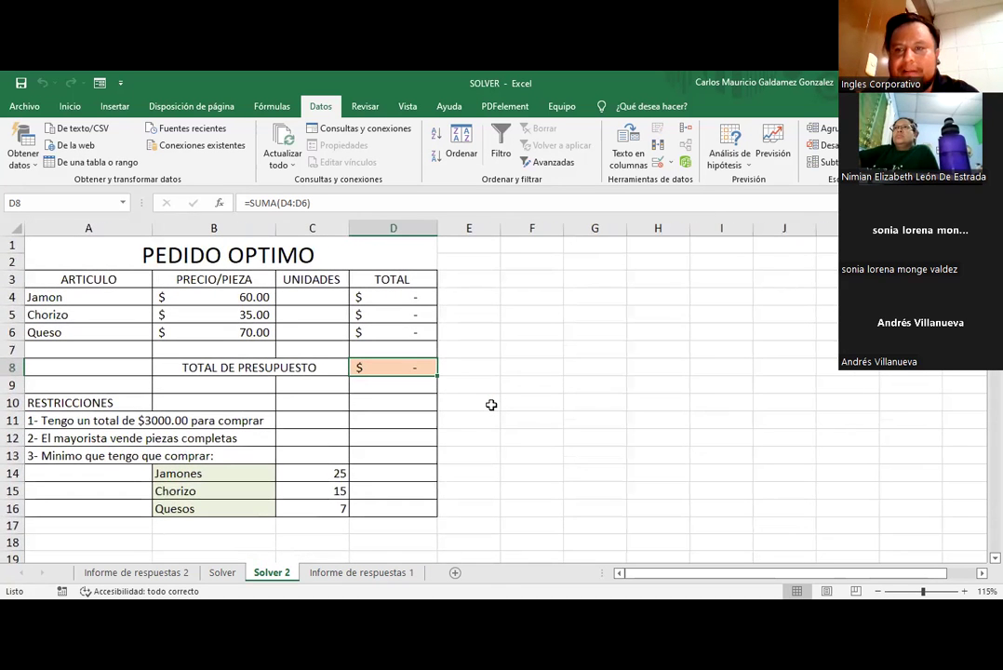
click(456, 573)
key(ctrl+v)
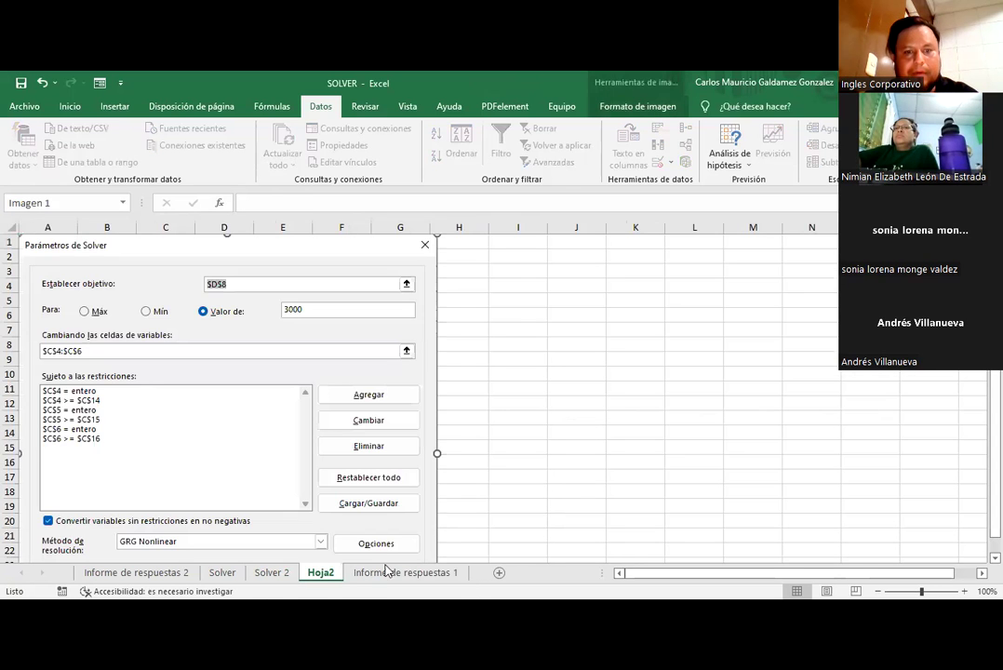
click(270, 572)
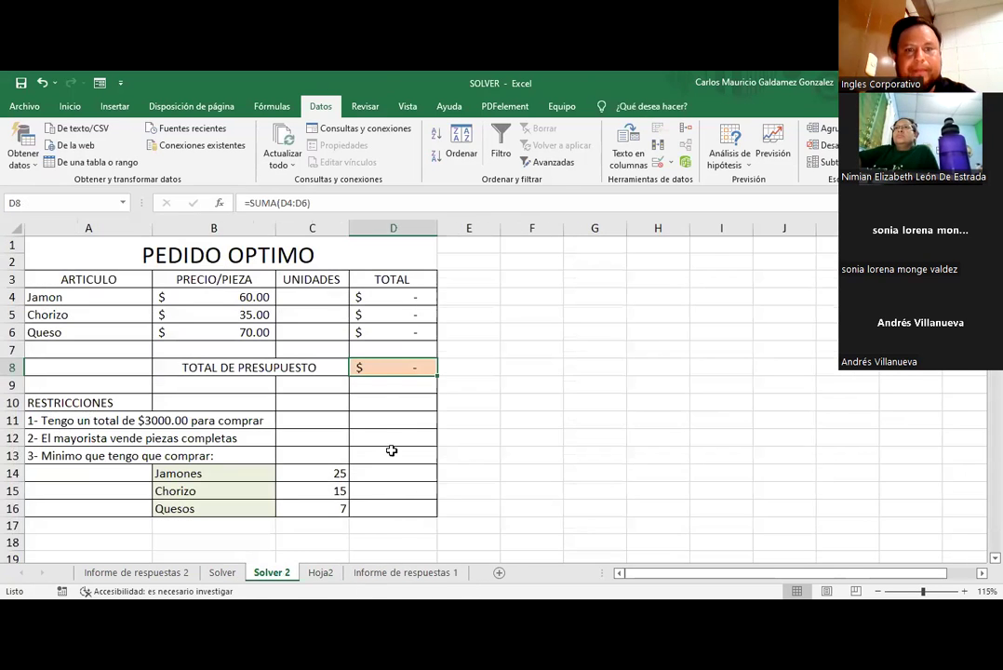
Step: Review the Total de presupuesto label and the first two restrictions, on the $3000.00 budget and complete pieces
click(263, 373)
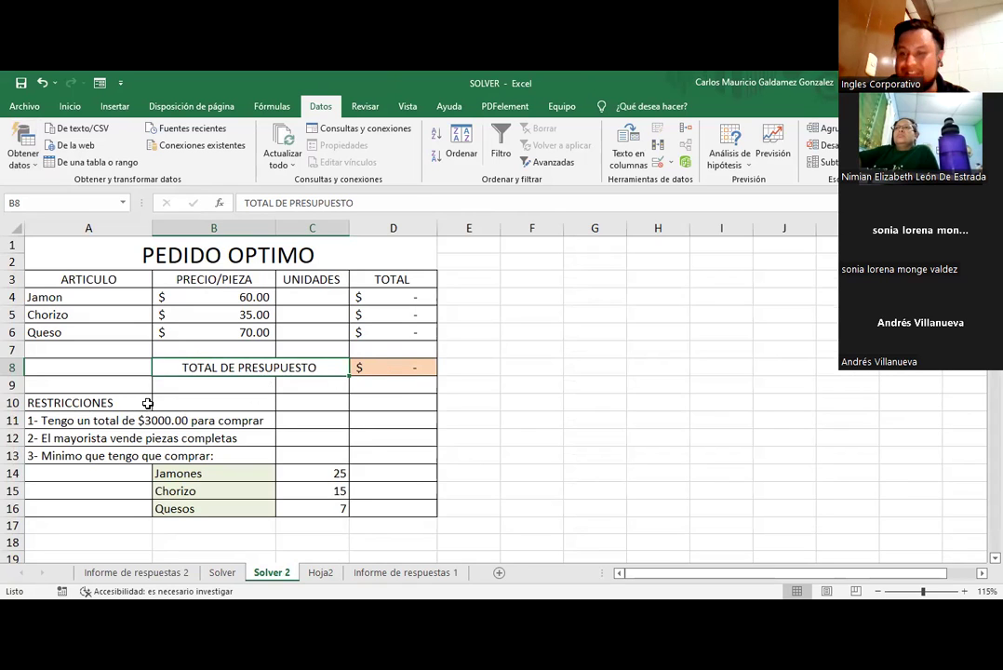
click(59, 420)
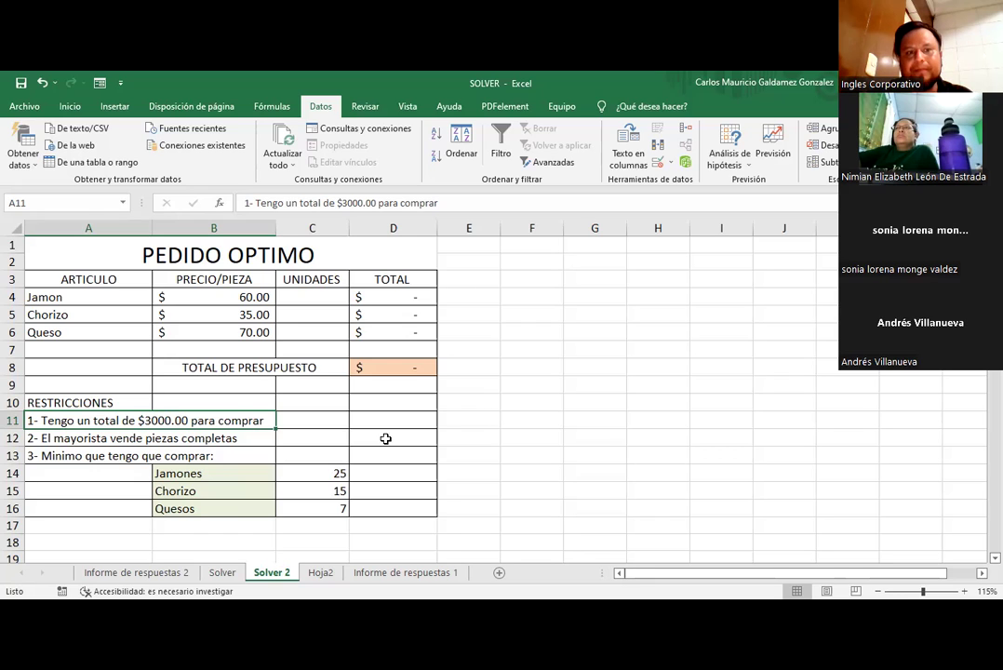
click(140, 436)
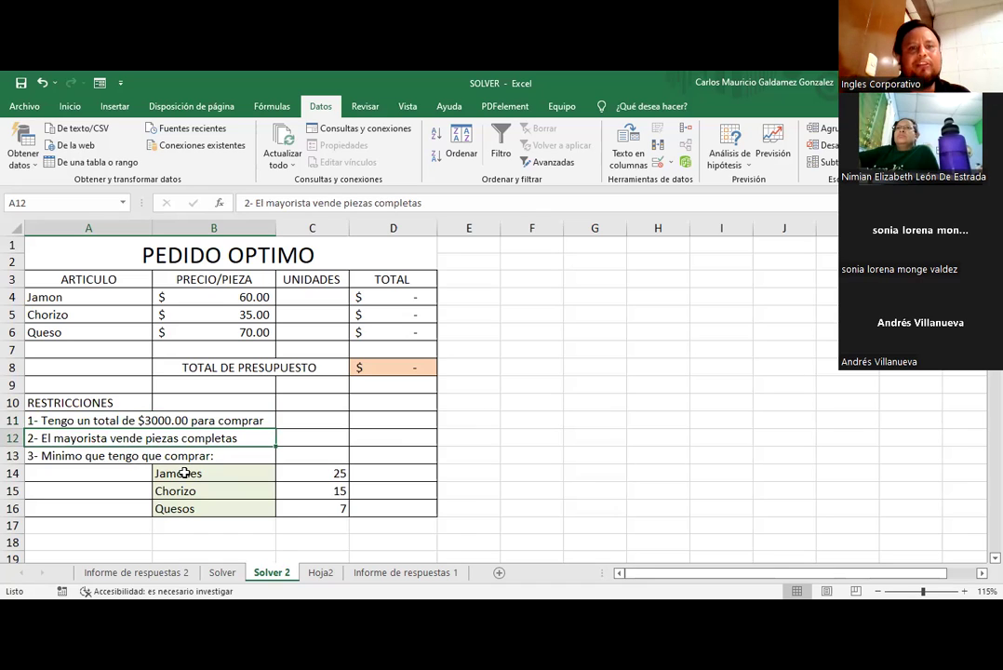
Step: Enter 60.5 as the Jamon units in C4 to illustrate a fractional quantity, and clear the cell again
click(316, 297)
text(6)
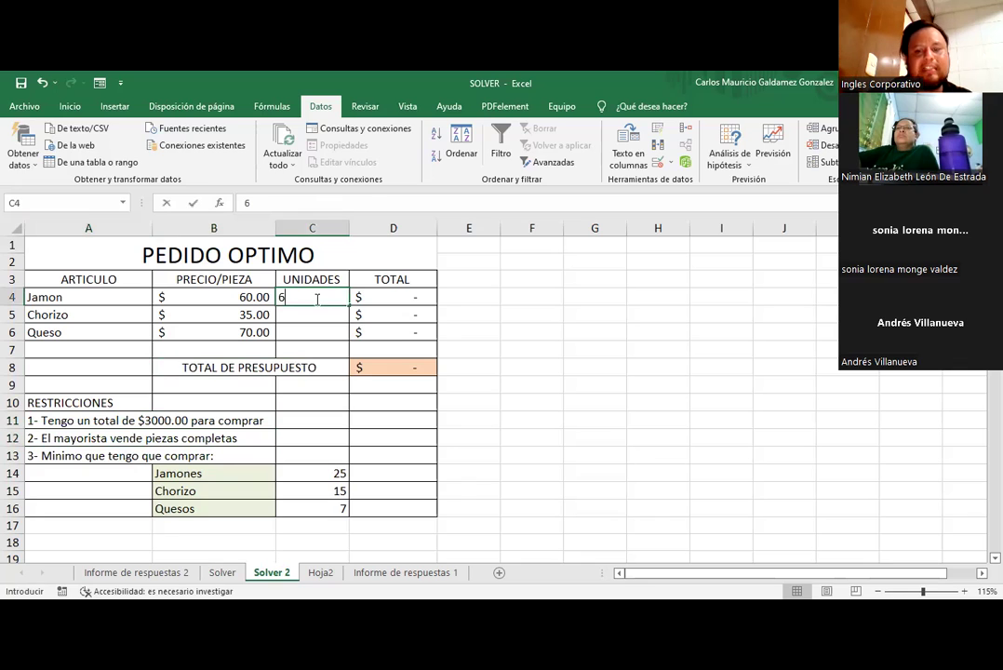
text(0.5)
key(Return)
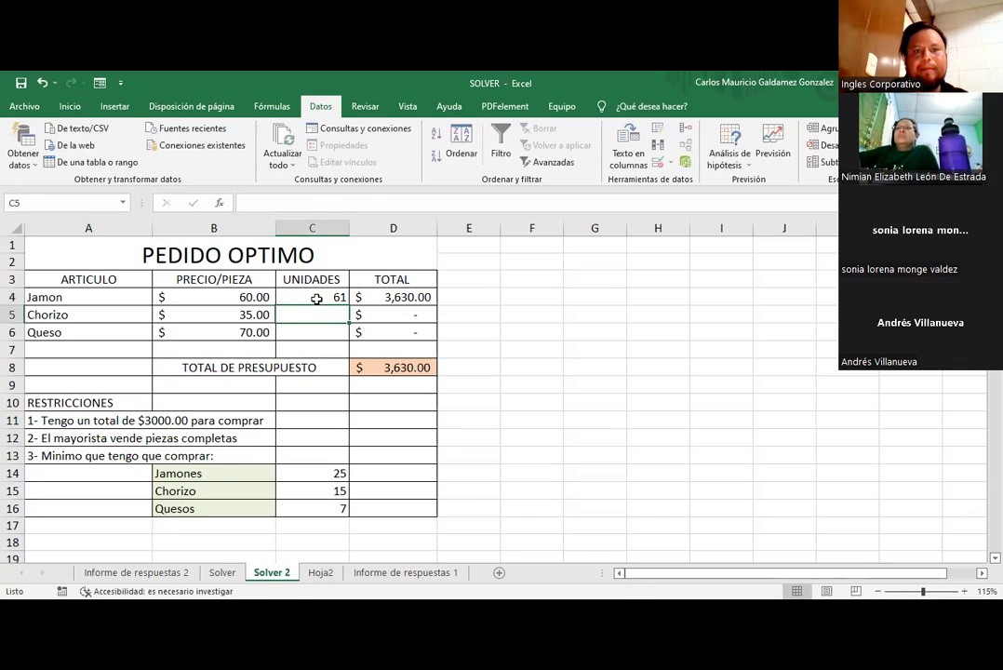
click(320, 296)
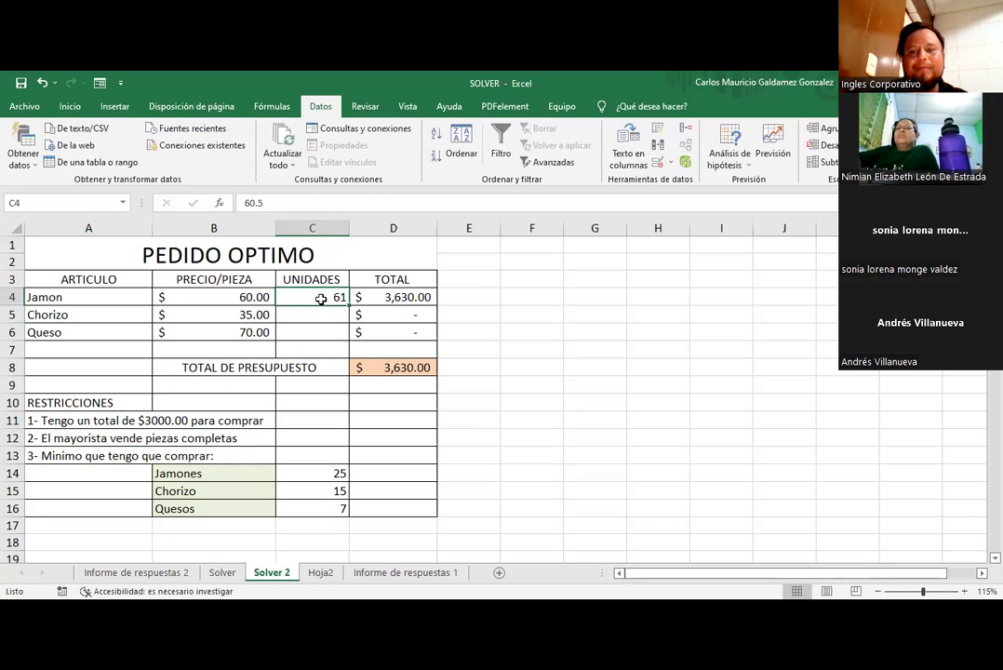
key(Delete)
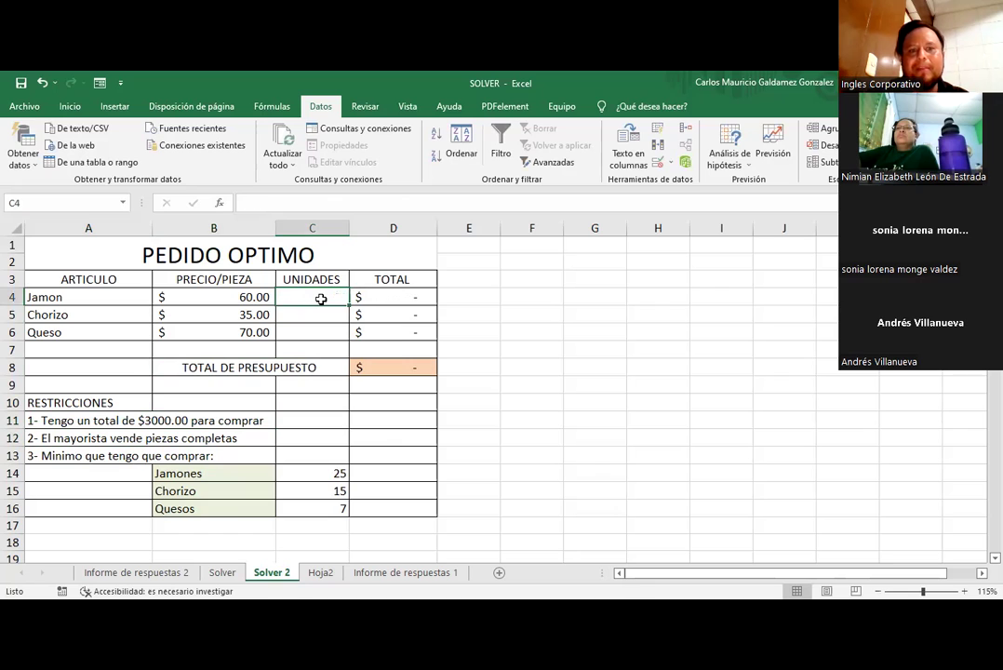
Step: Review the third restriction and the minimum purchase quantities for Jamones, Chorizo and Quesos in C14:C16
click(89, 455)
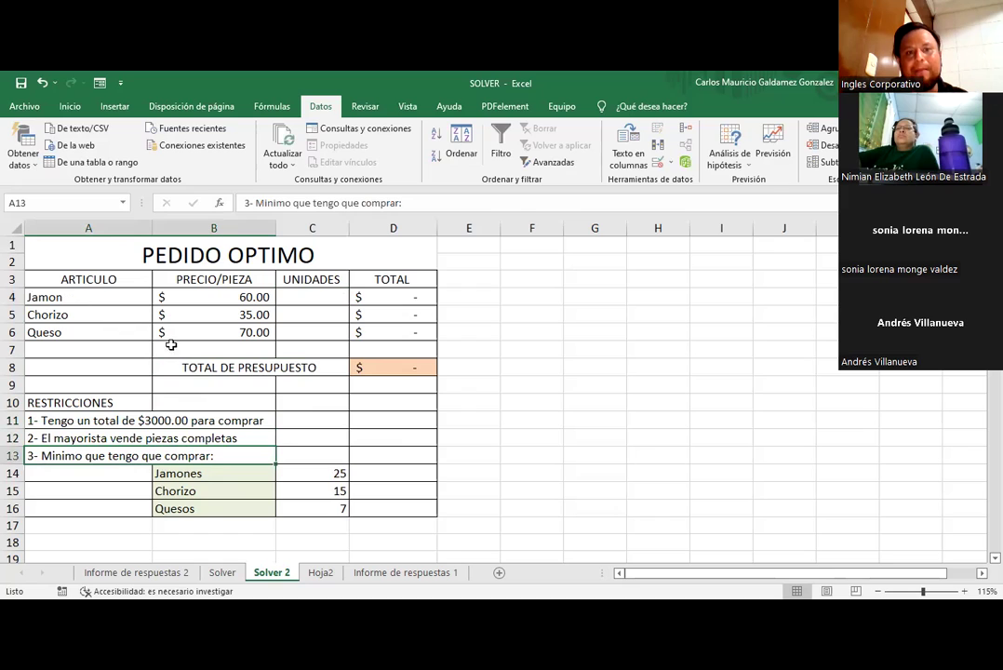
click(307, 472)
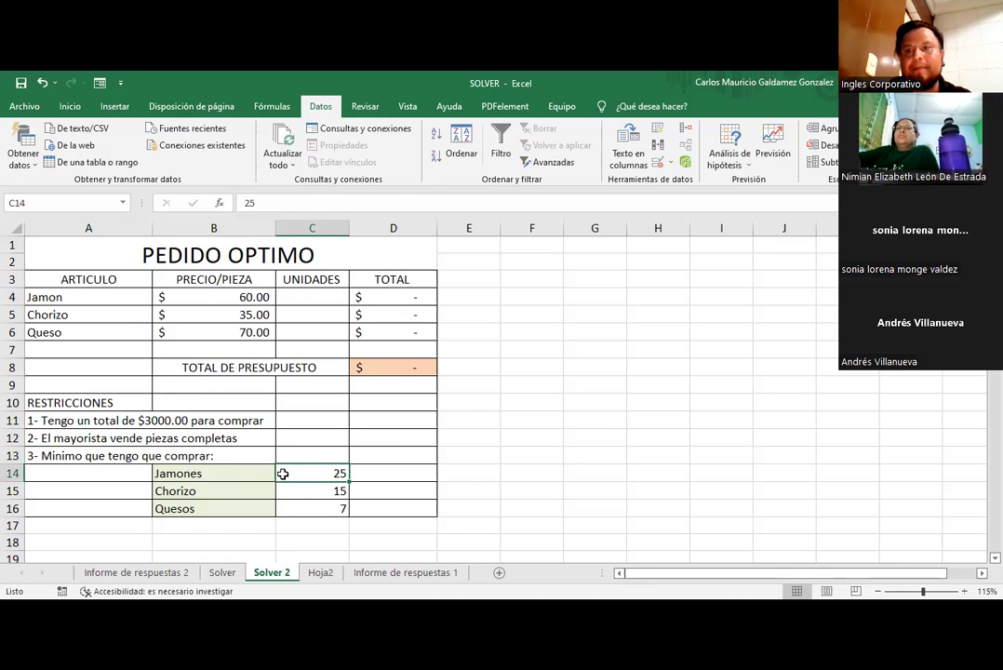
click(290, 493)
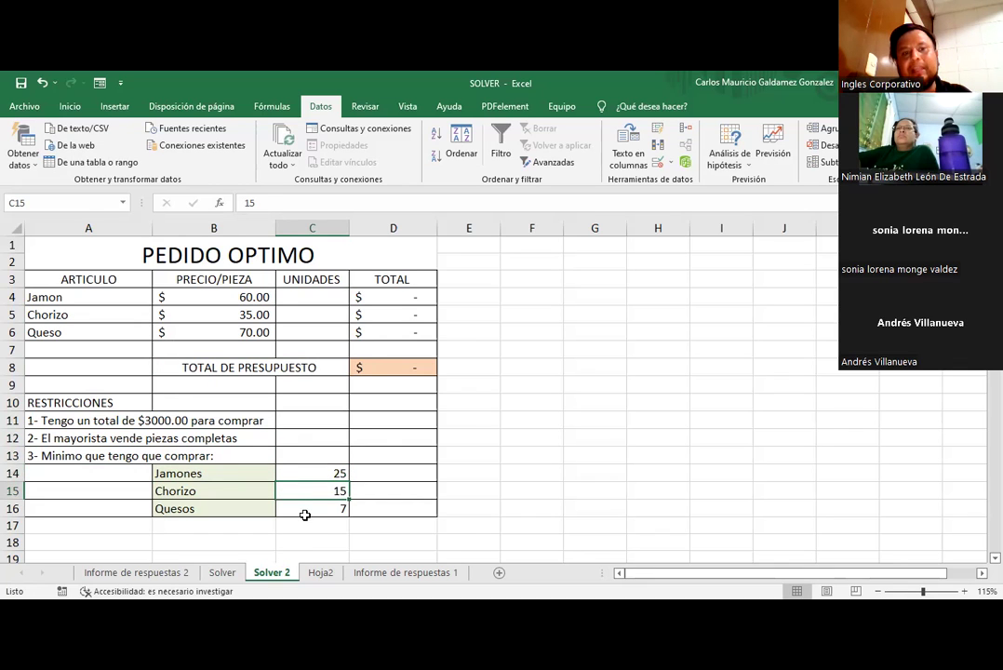
click(305, 510)
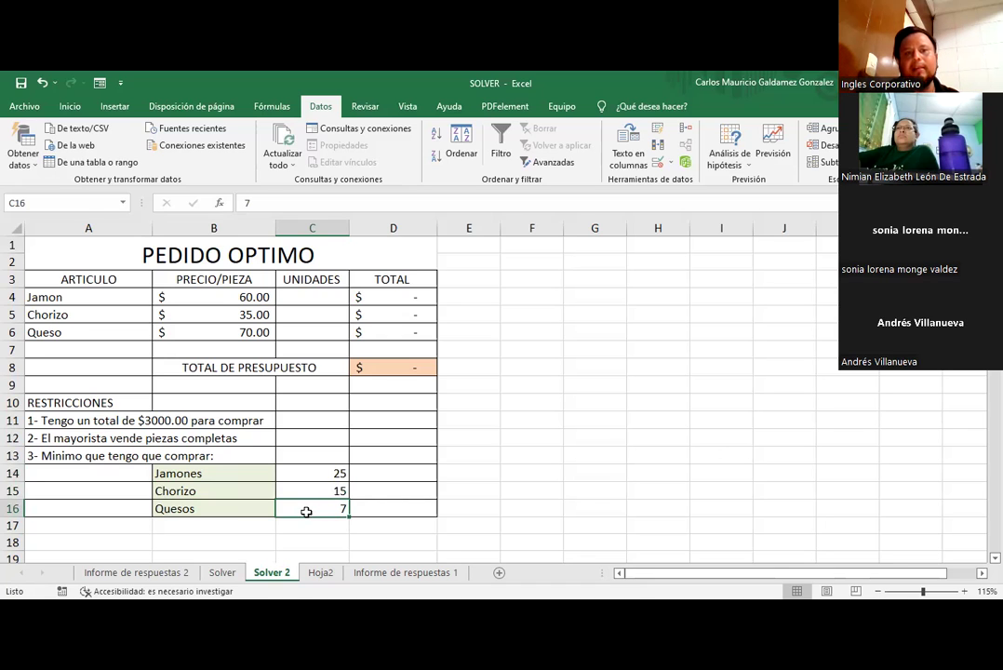
click(259, 449)
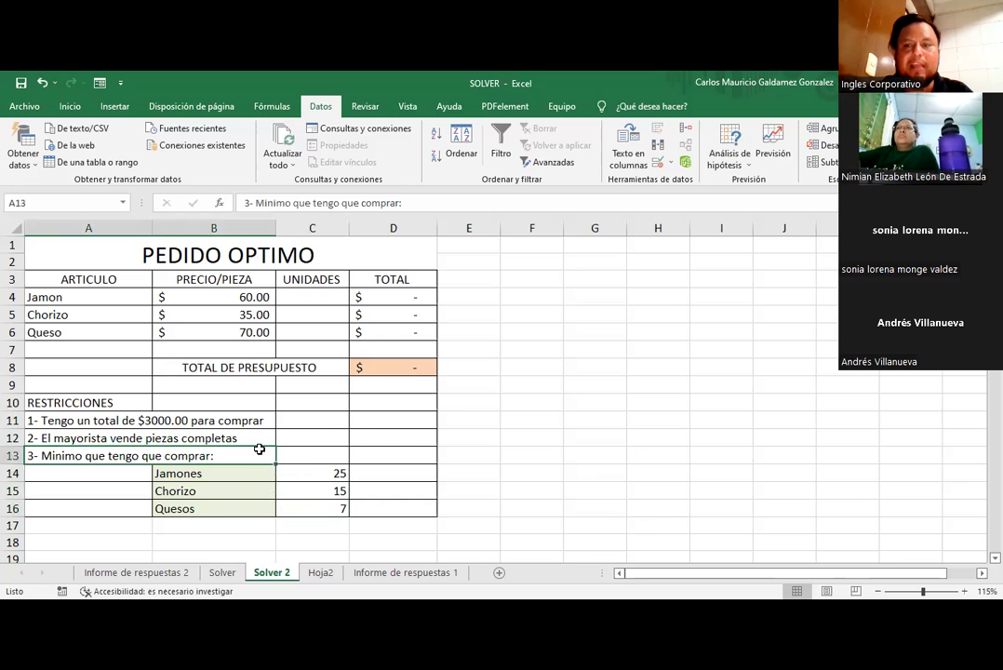
drag(143, 253, 164, 506)
click(291, 488)
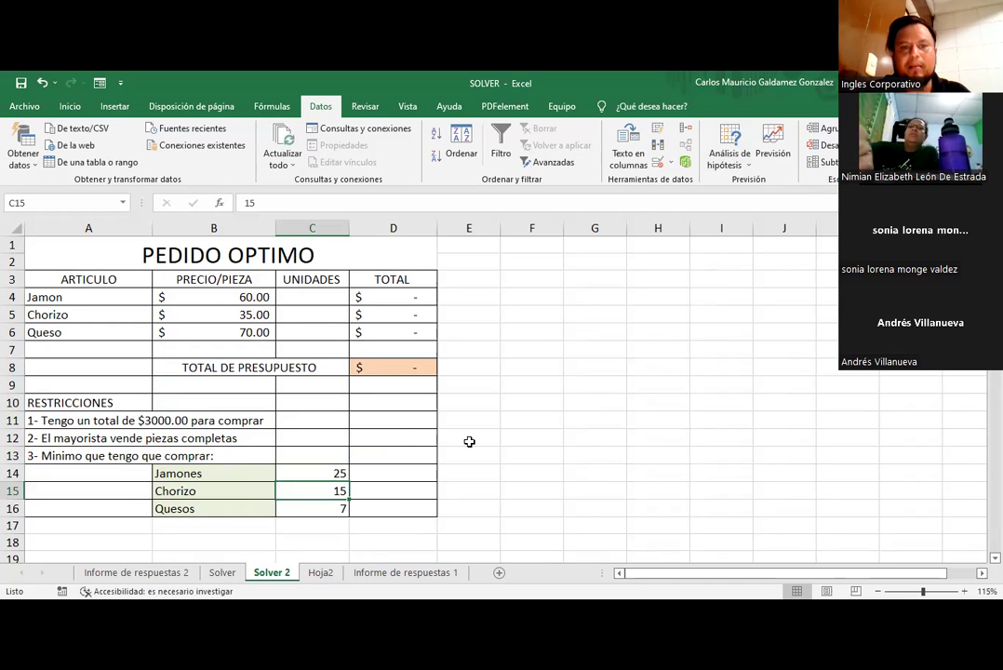
Step: Examine the Total de presupuesto formula in D8 and the empty Unidades cells C4:C6 it depends on
click(379, 373)
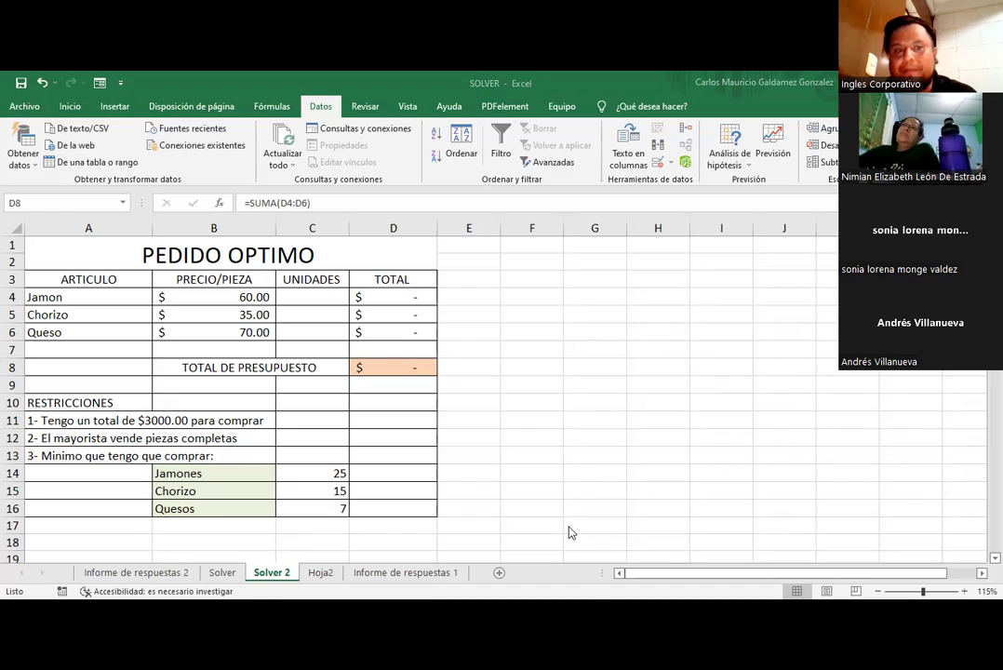
click(379, 363)
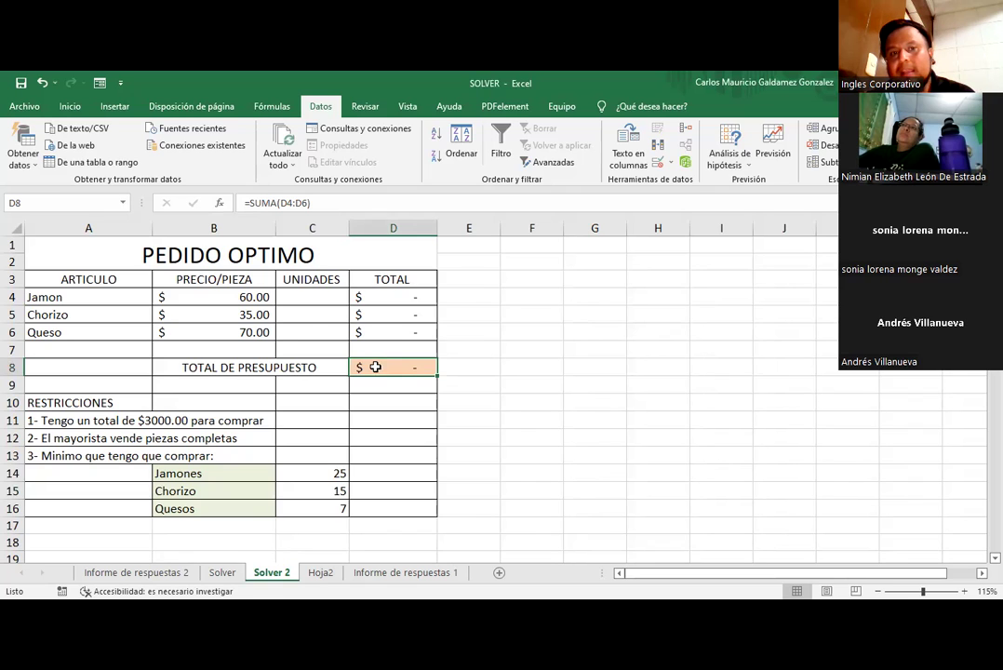
drag(308, 299, 305, 330)
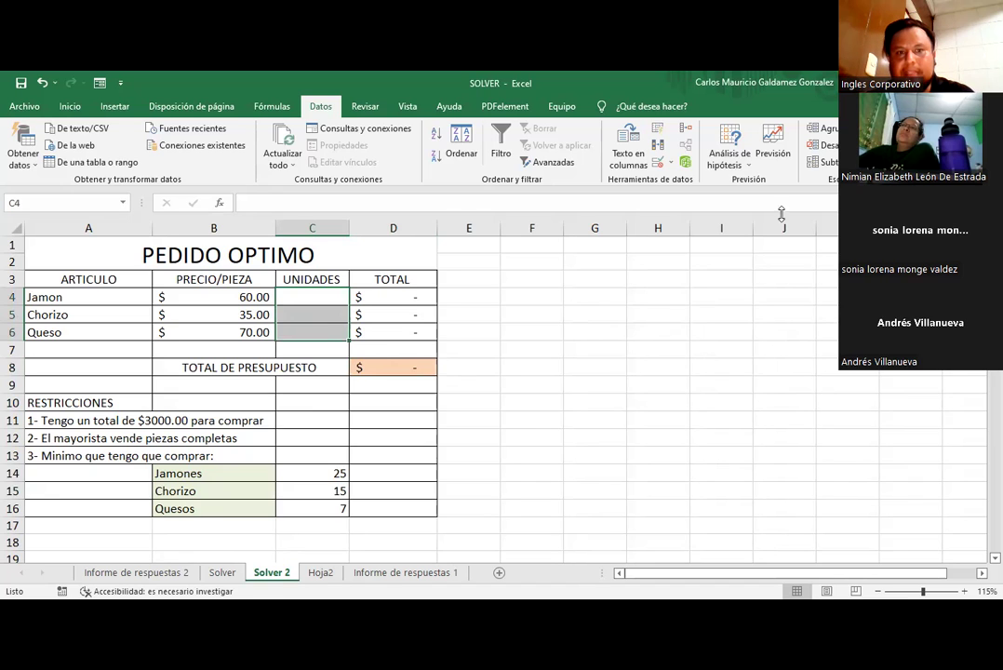
click(369, 368)
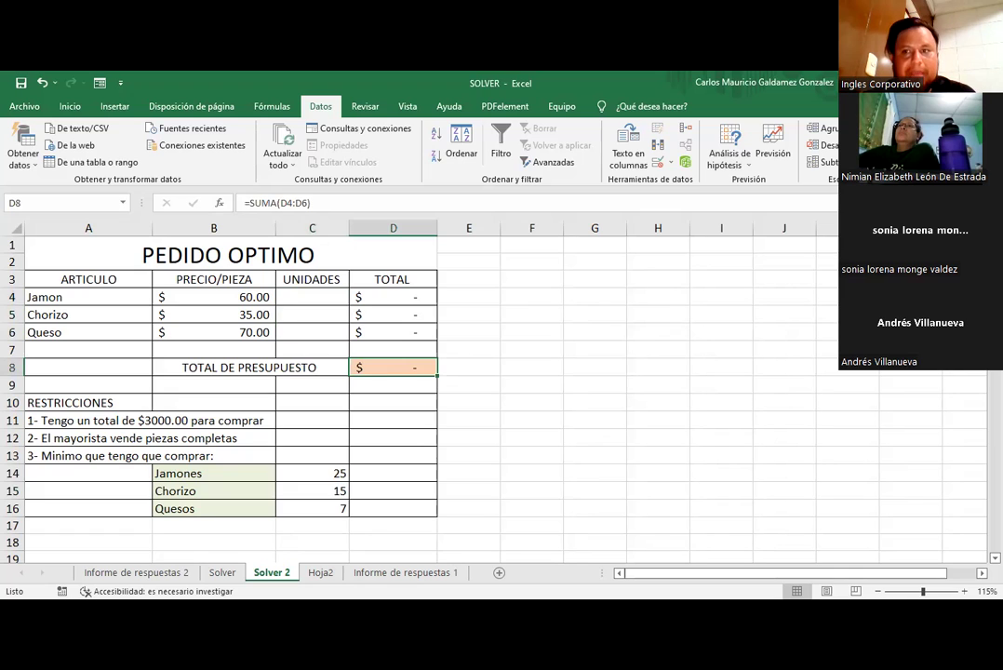
Step: Open the Solver parameters and review the $D$8 objective, trying Máx before setting it back to Valor de 3000
click(851, 140)
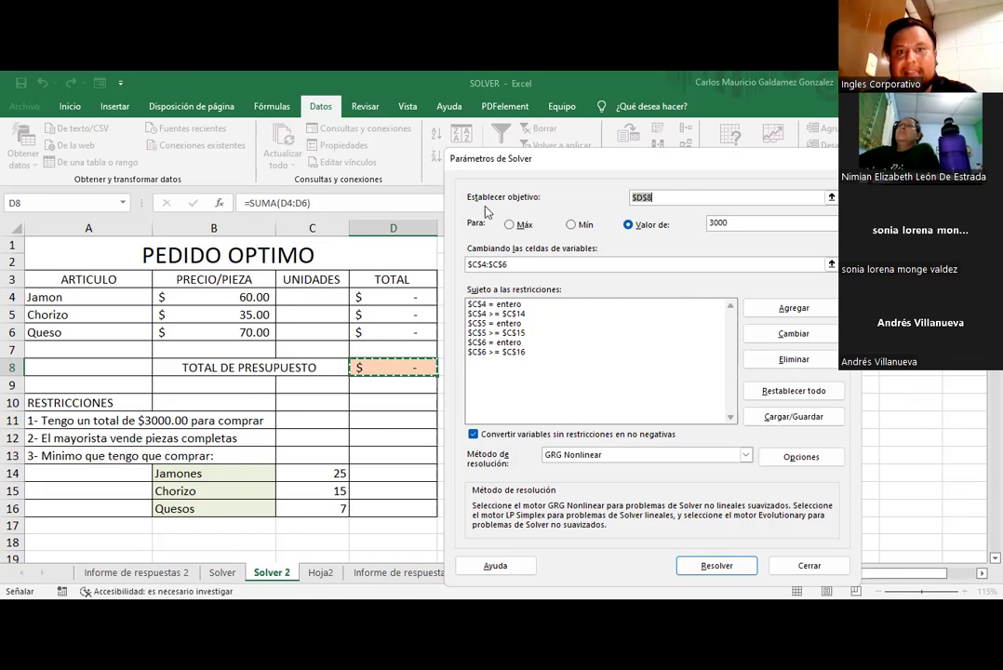
click(666, 197)
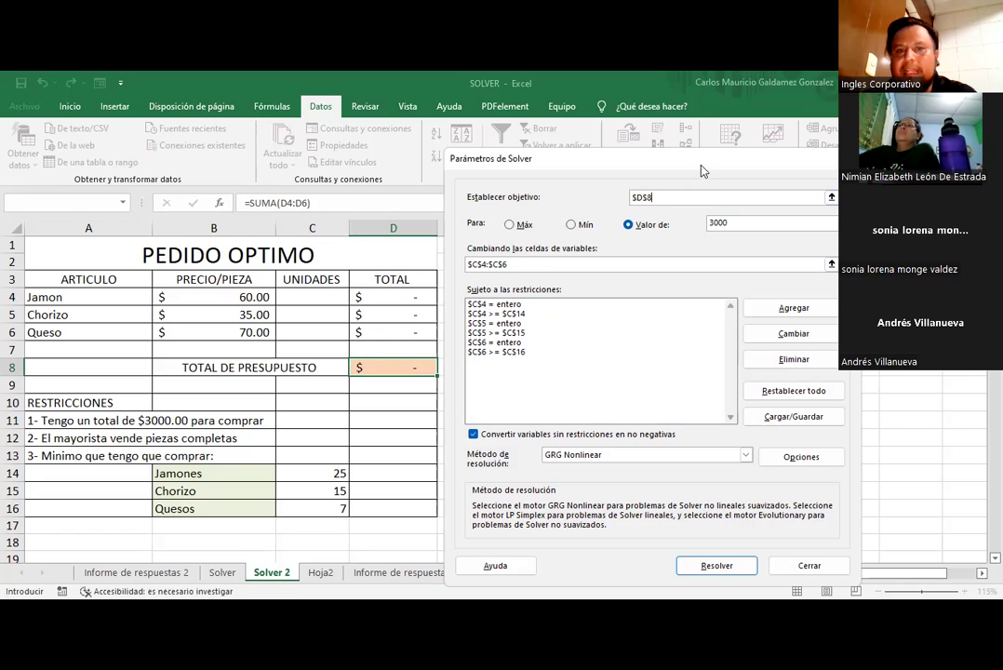
drag(705, 158, 706, 139)
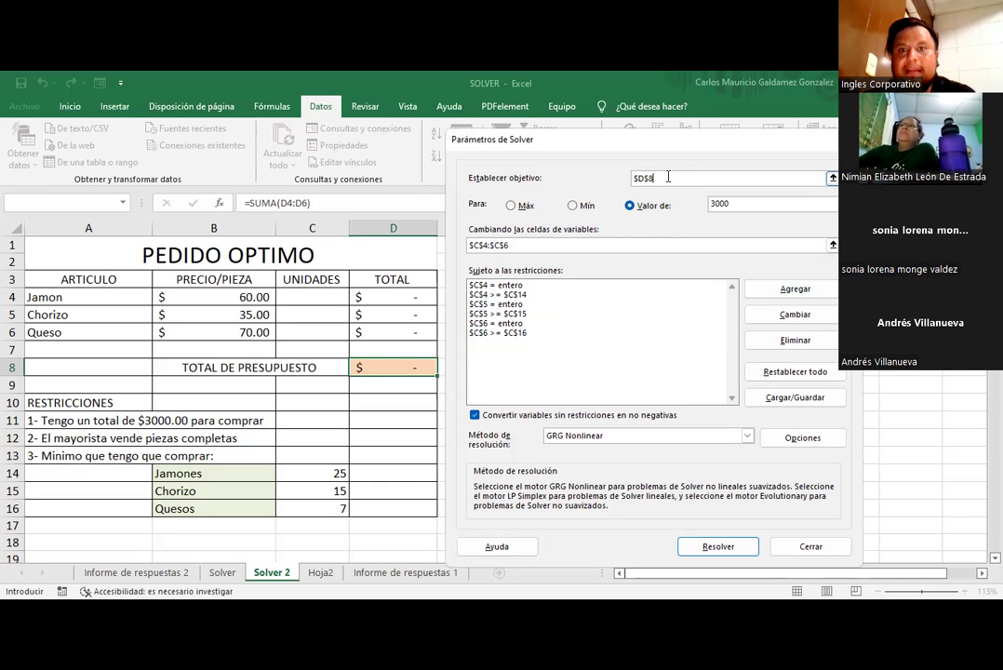
drag(668, 176, 616, 179)
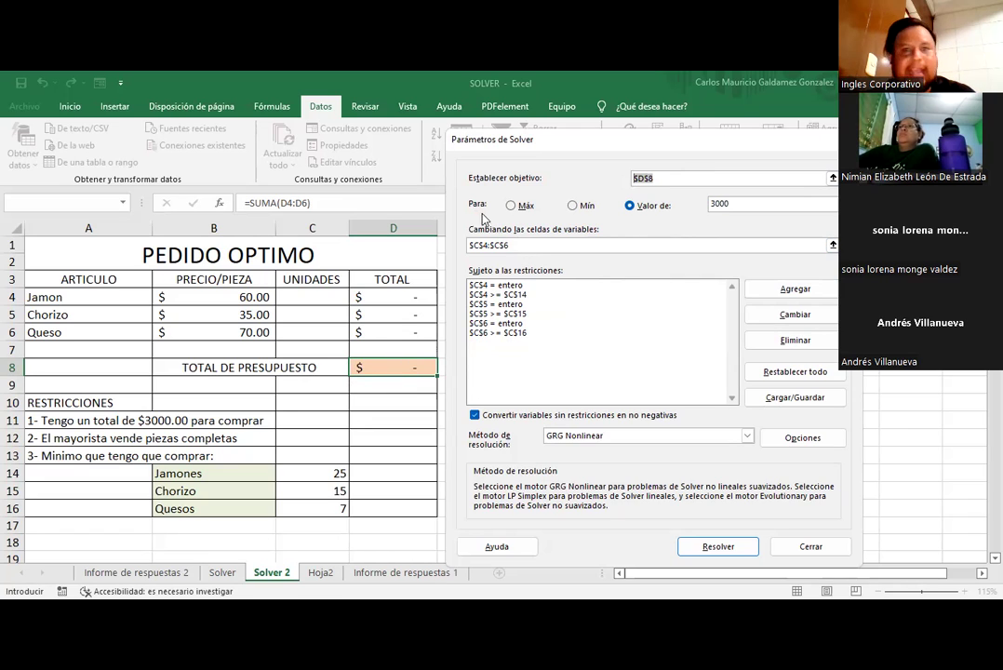
click(511, 206)
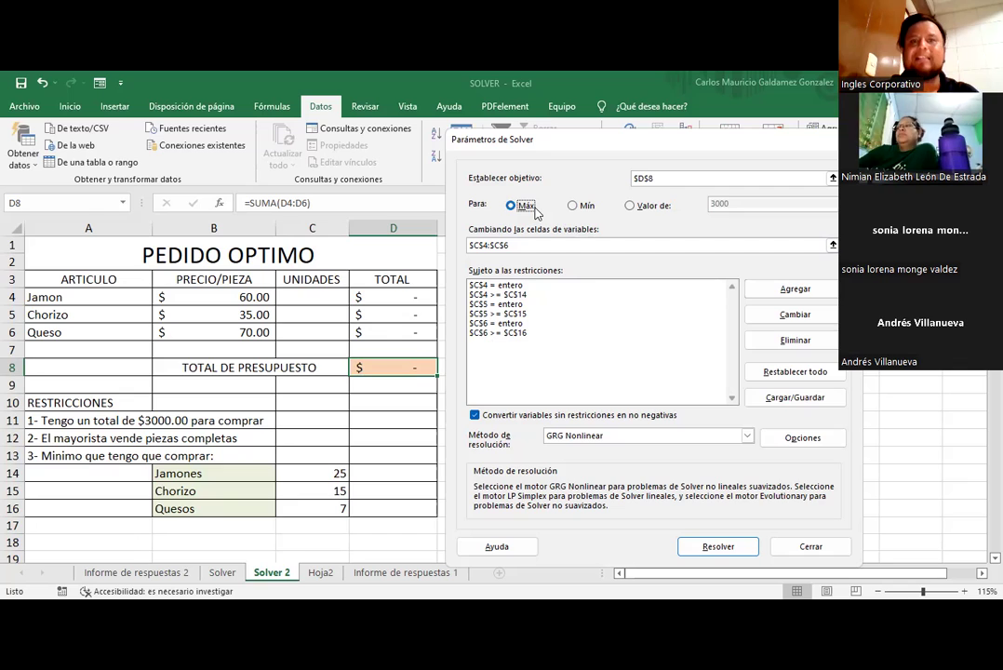
click(631, 205)
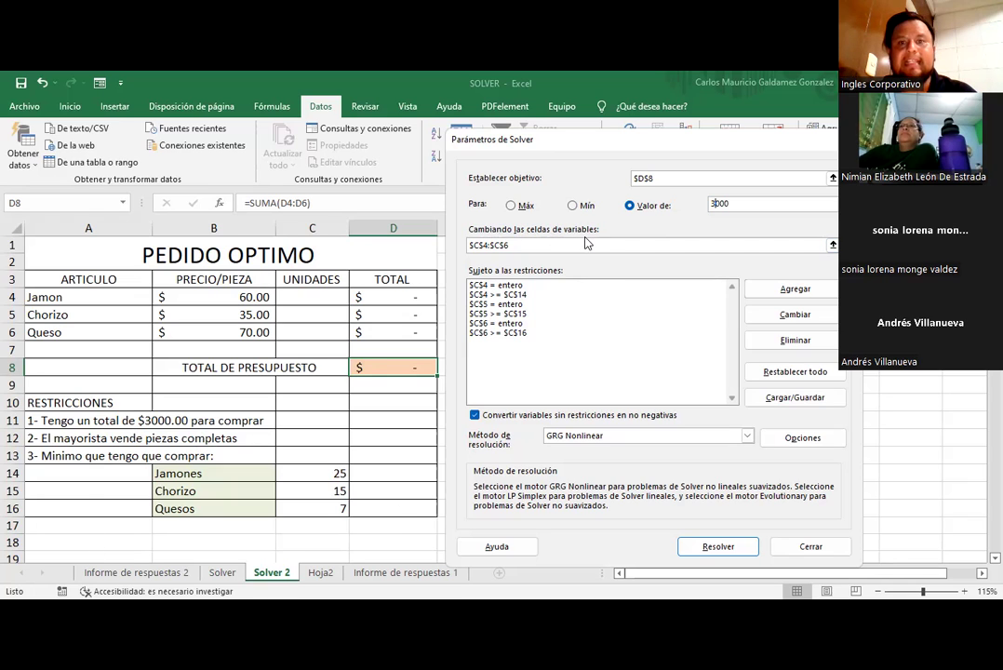
Step: Replace the Solver variable cells range with the individually picked cells $C$4;$C$5;$C$6
key(Tab)
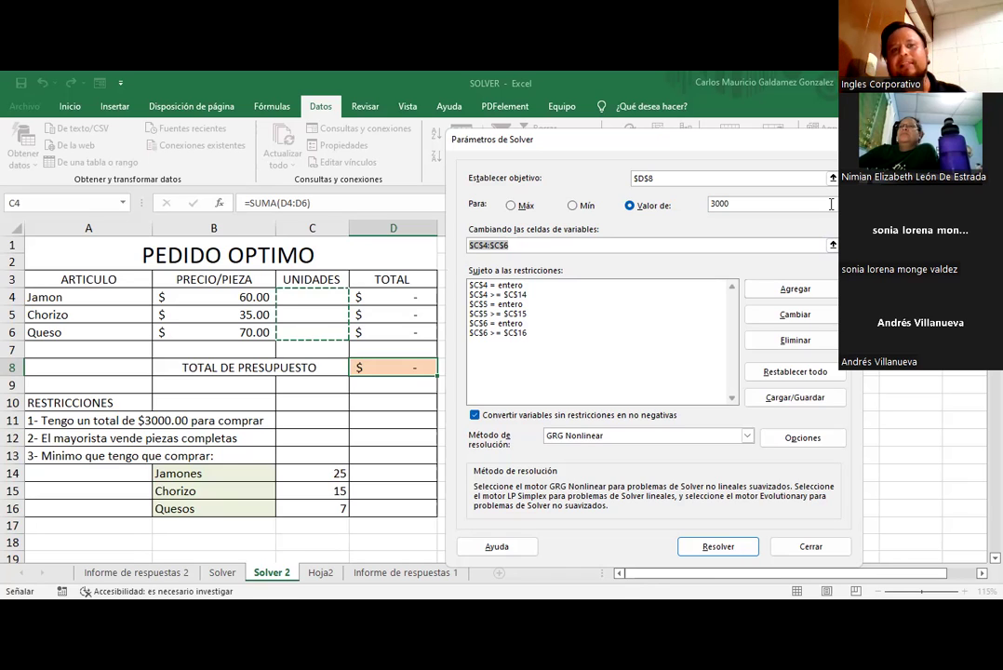
click(522, 244)
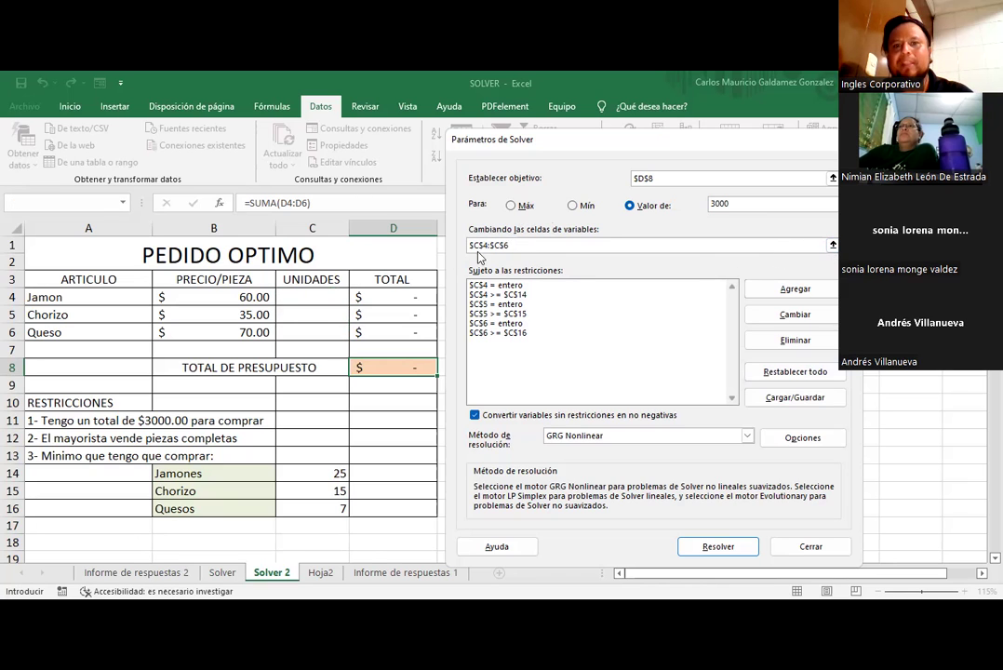
drag(471, 245, 509, 244)
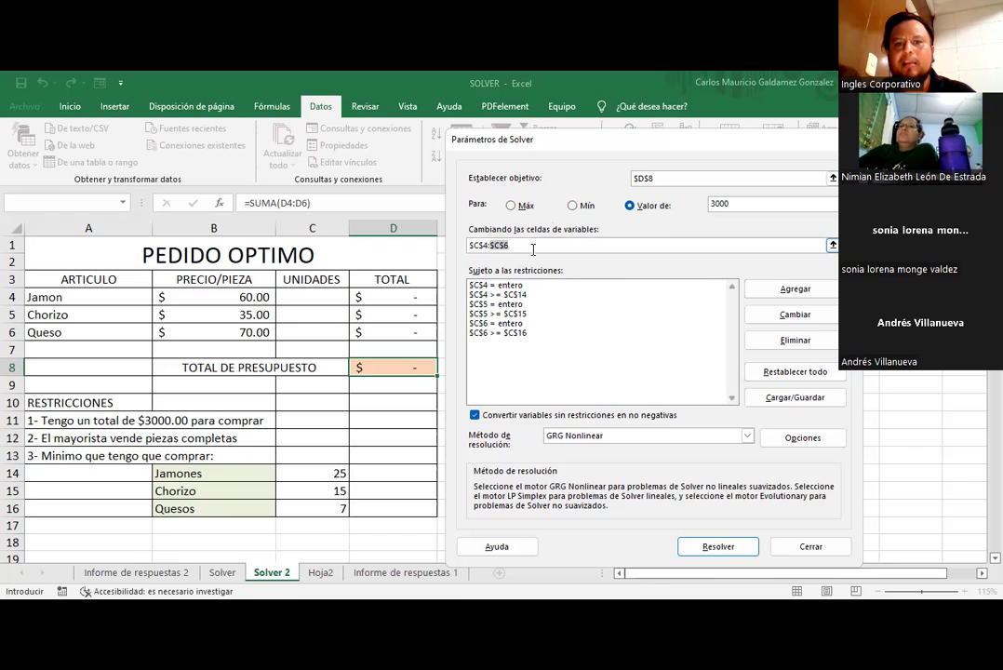
key(BackSpace)
key(BackSpace)
key(BackSpace)
key(BackSpace)
key(BackSpace)
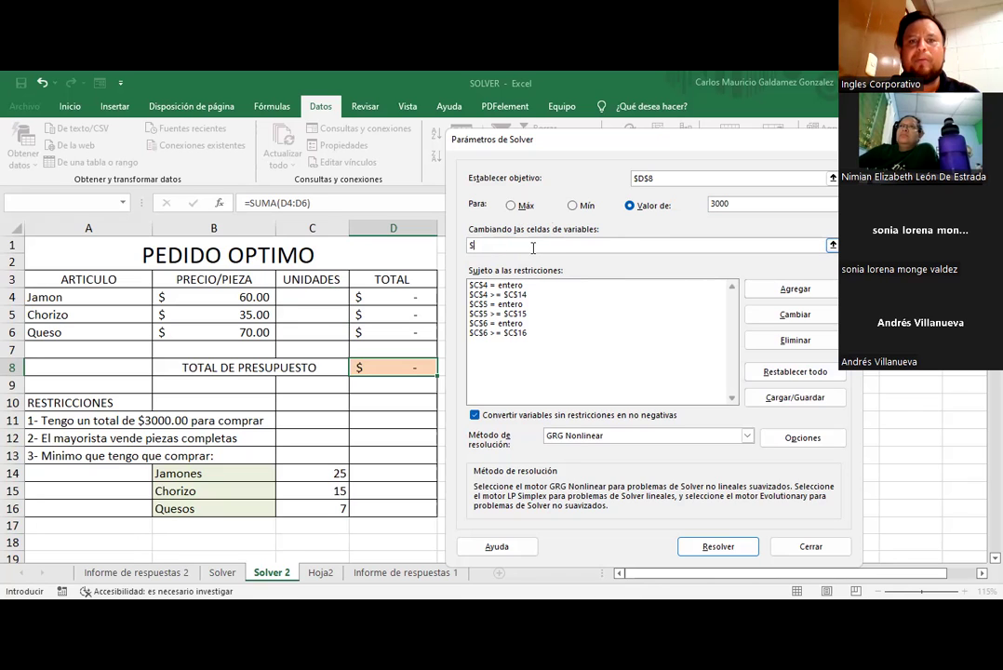
click(332, 299)
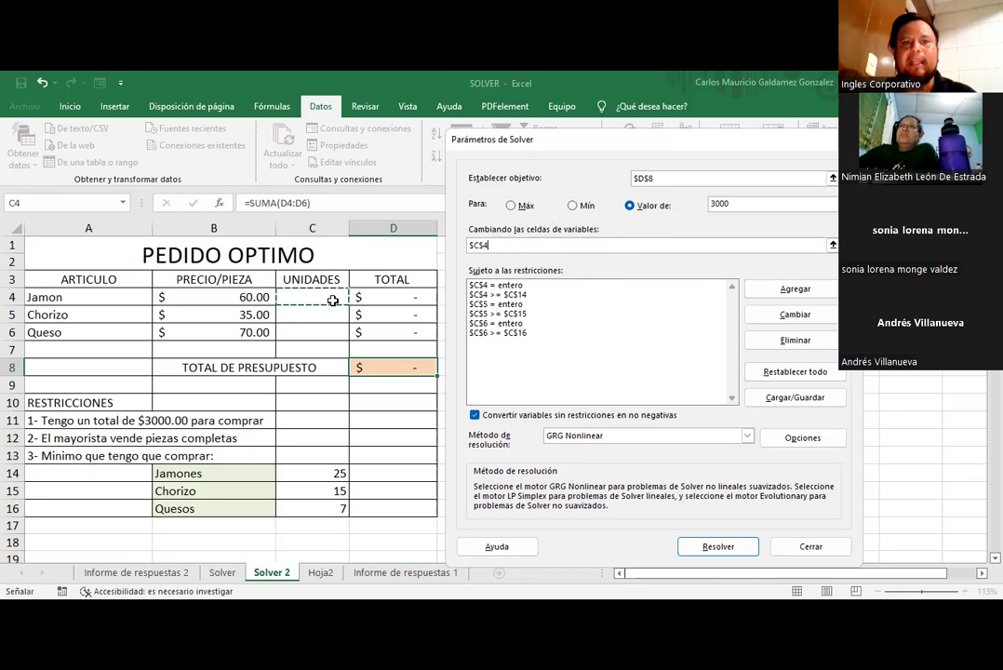
ctrl+click(319, 313)
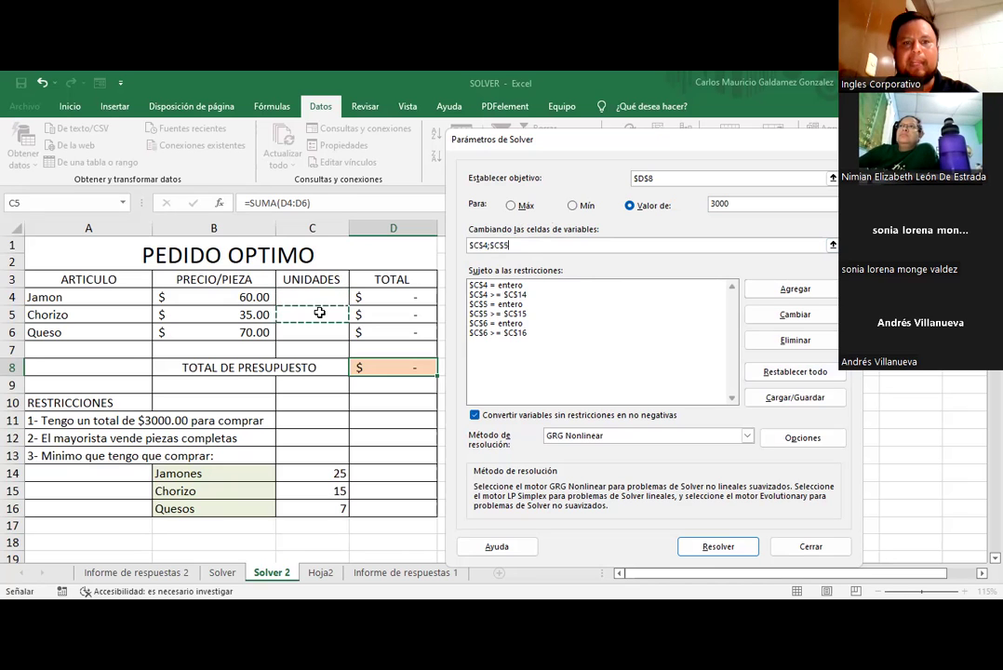
ctrl+click(321, 328)
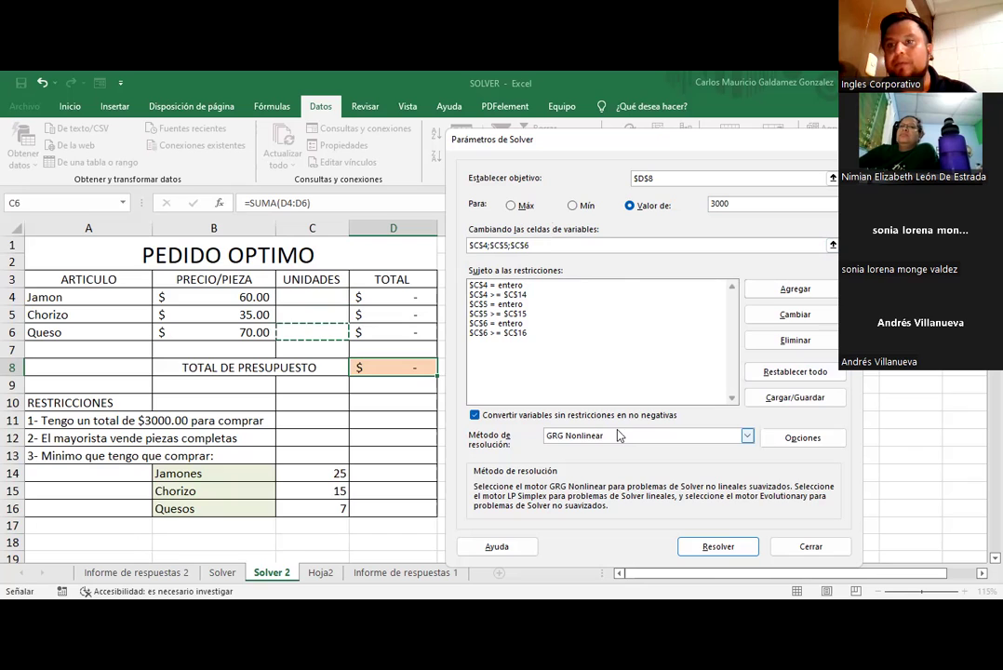
Step: Restore the Solver variable cells to the continuous range $C$4:$C$6
click(510, 245)
key(BackSpace)
key(BackSpace)
key(BackSpace)
key(BackSpace)
key(BackSpace)
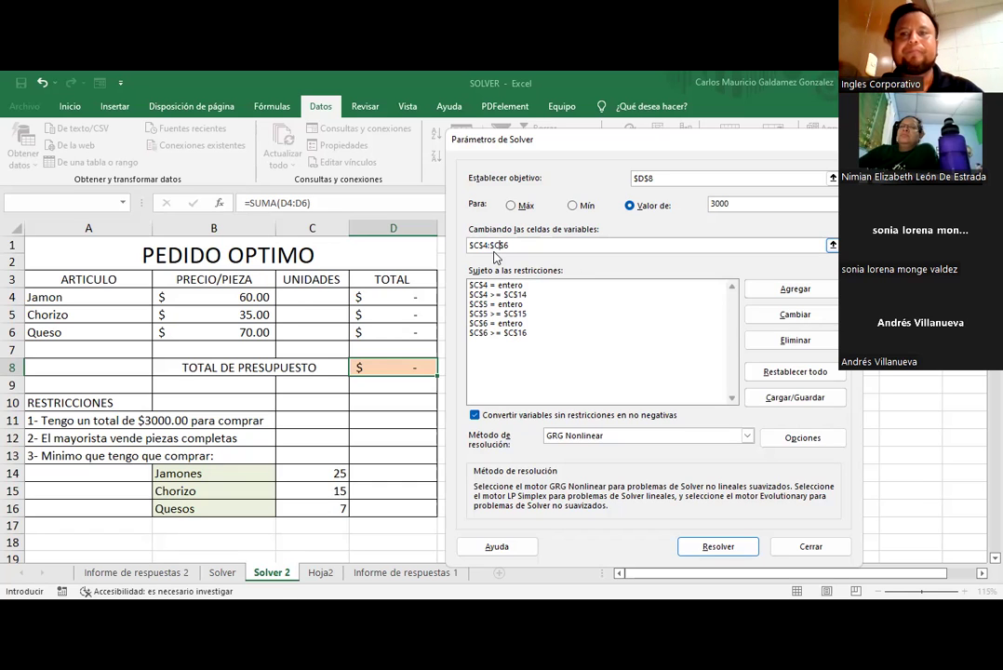
Step: Delete all the existing constraints on $C$4, $C$5 and $C$6 from the Solver parameters
click(514, 287)
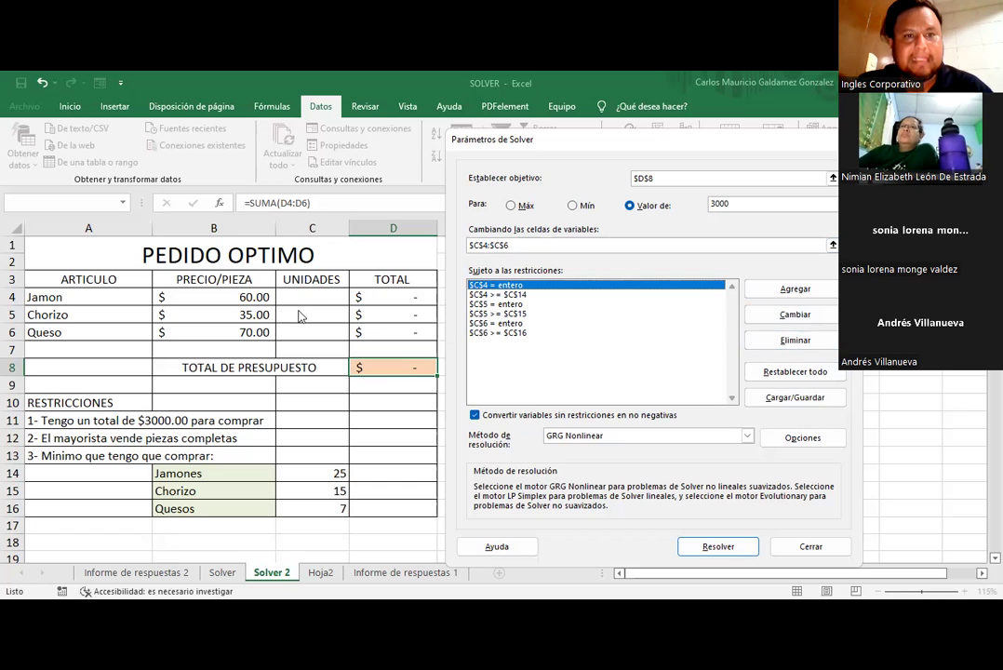
click(500, 332)
click(516, 286)
click(771, 341)
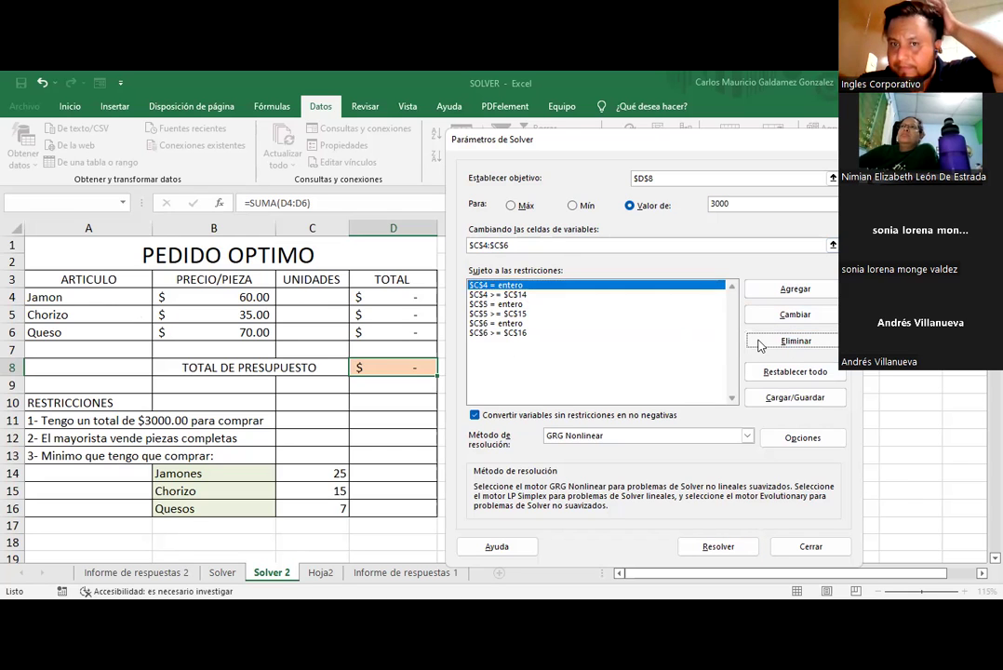
click(772, 341)
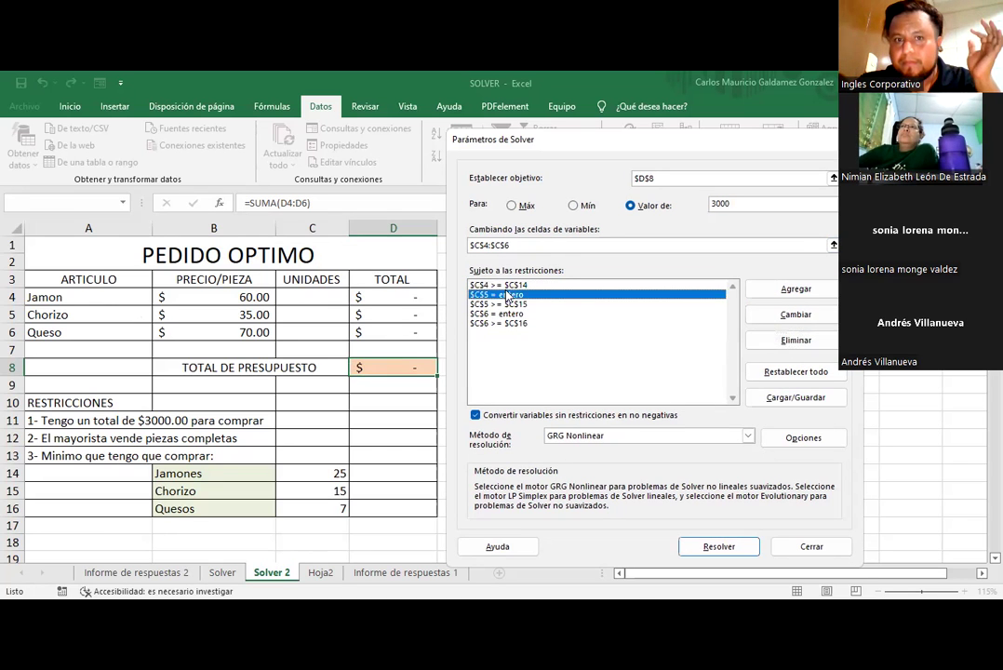
click(786, 342)
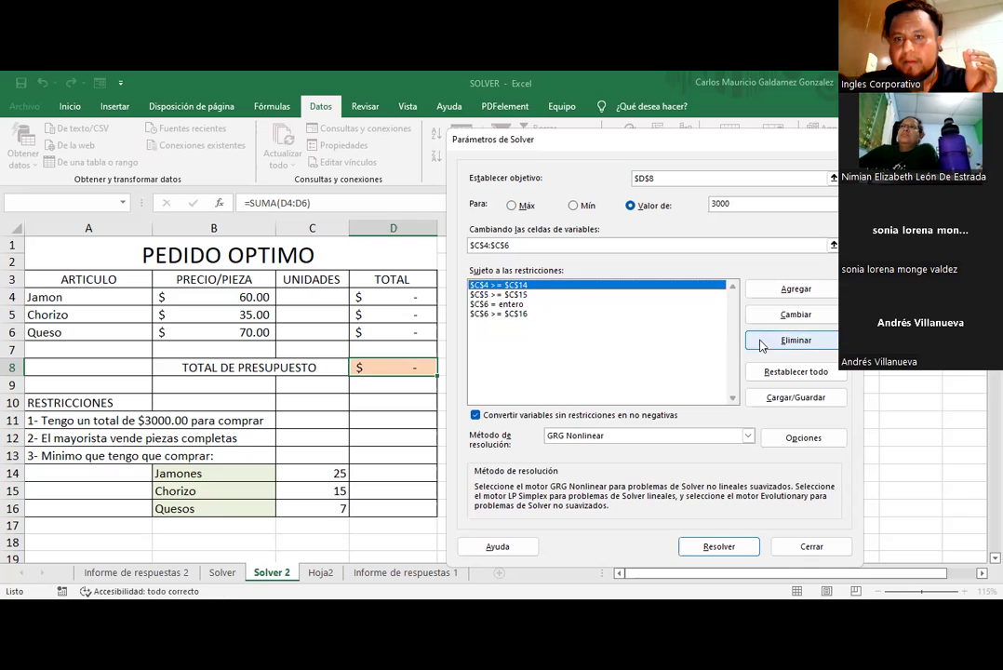
click(789, 342)
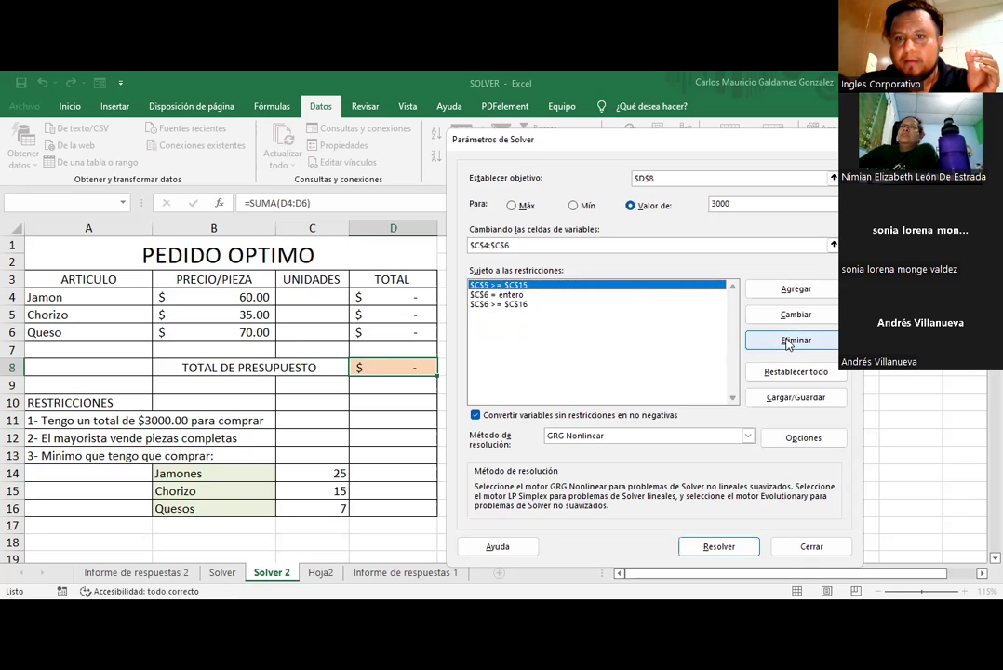
click(792, 341)
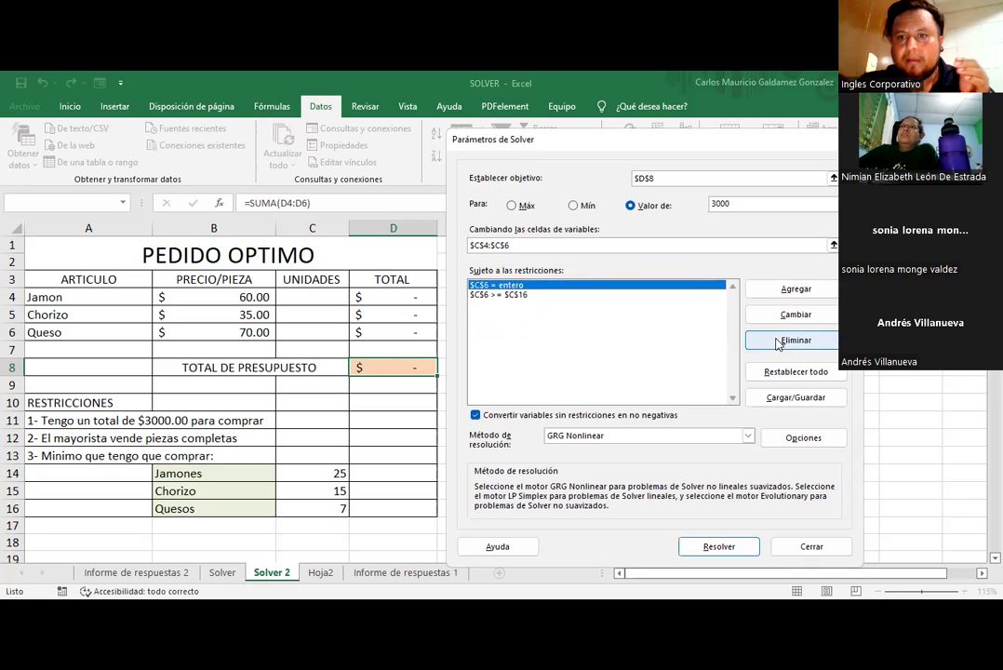
click(793, 342)
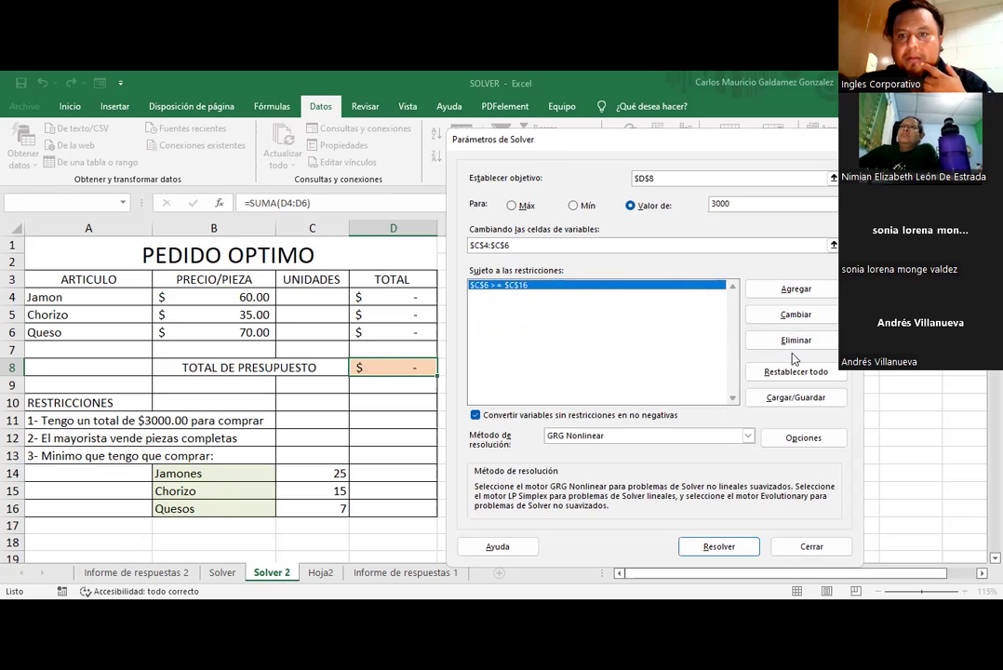
click(792, 341)
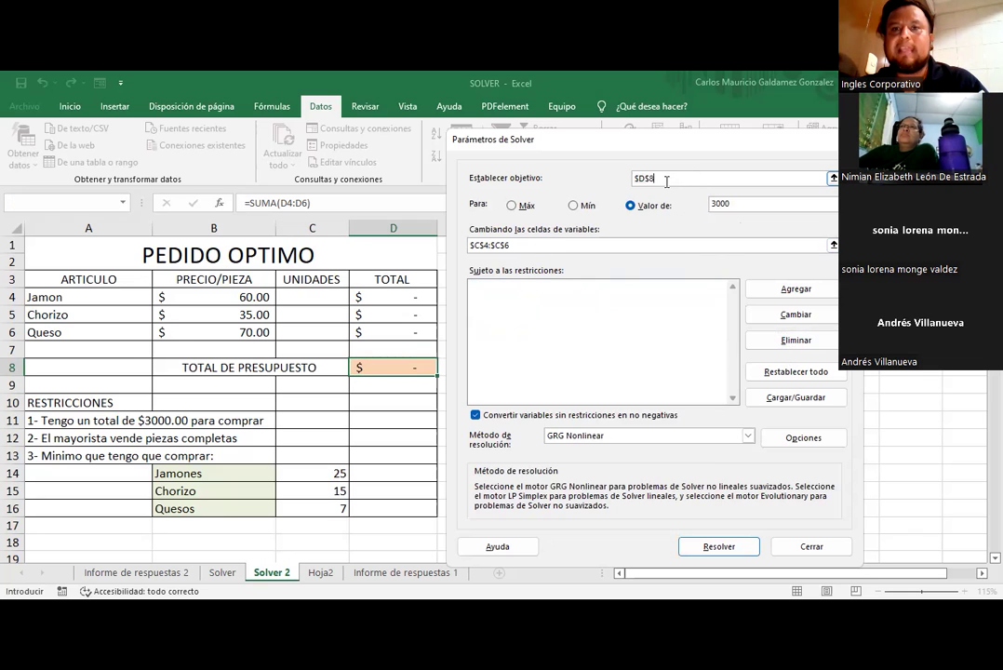
Step: Review the Solver objective cell for the Total de presupuesto, the variable cells range and the constraints area
click(383, 369)
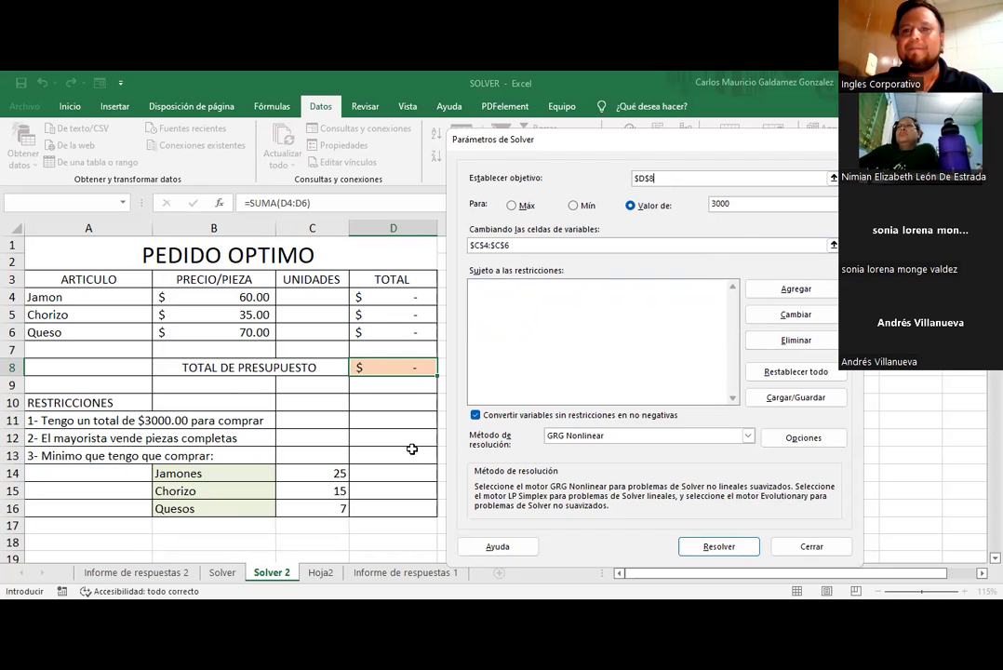
click(528, 246)
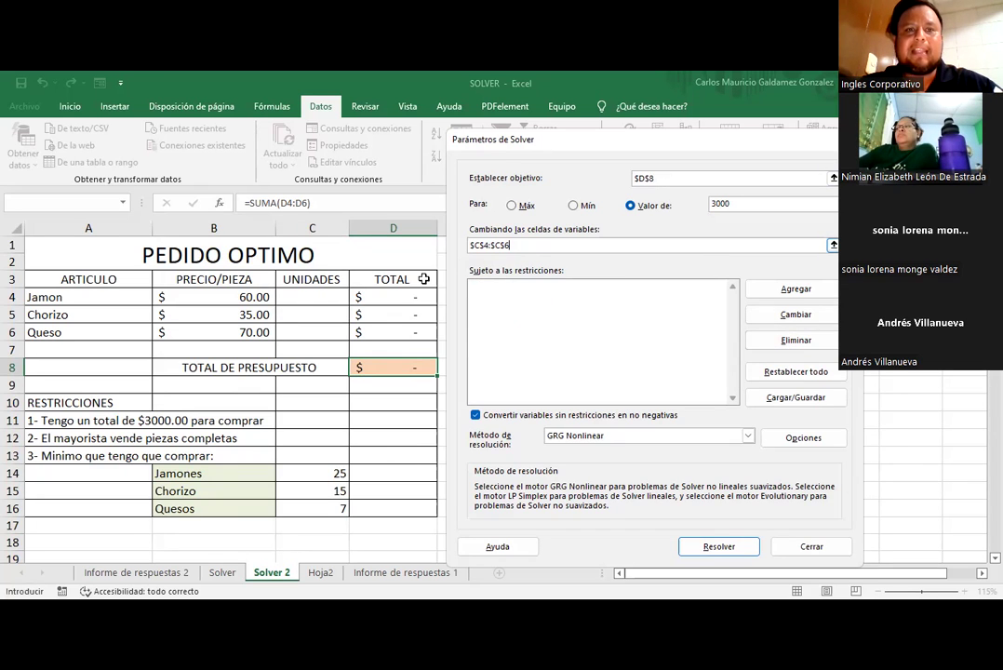
click(533, 311)
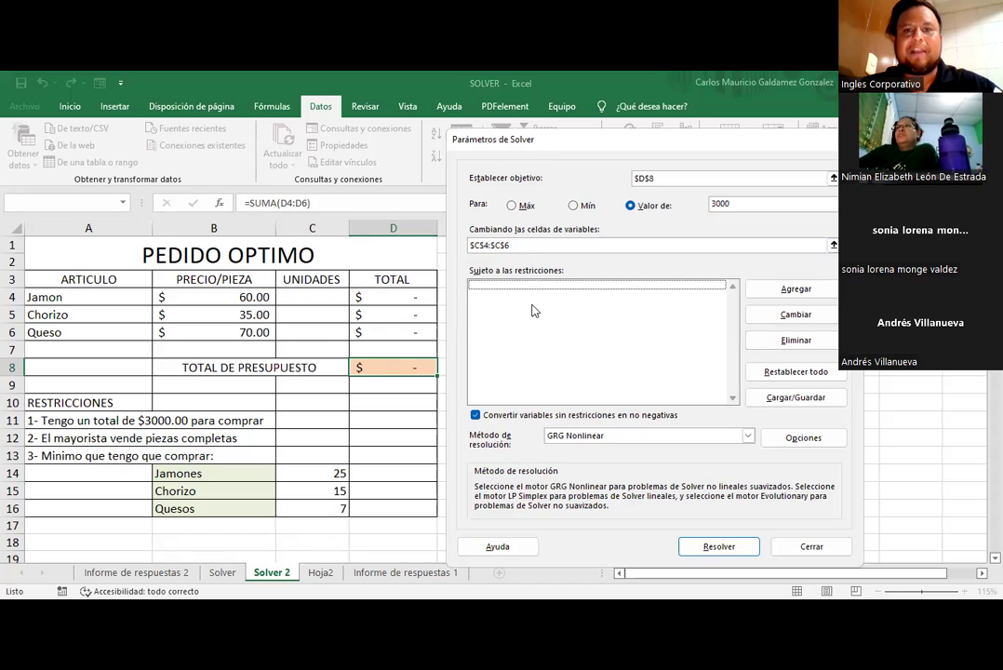
Step: Add a Solver constraint requiring the Jamon units $C$4 to be >= the minimum in $C$14
click(797, 289)
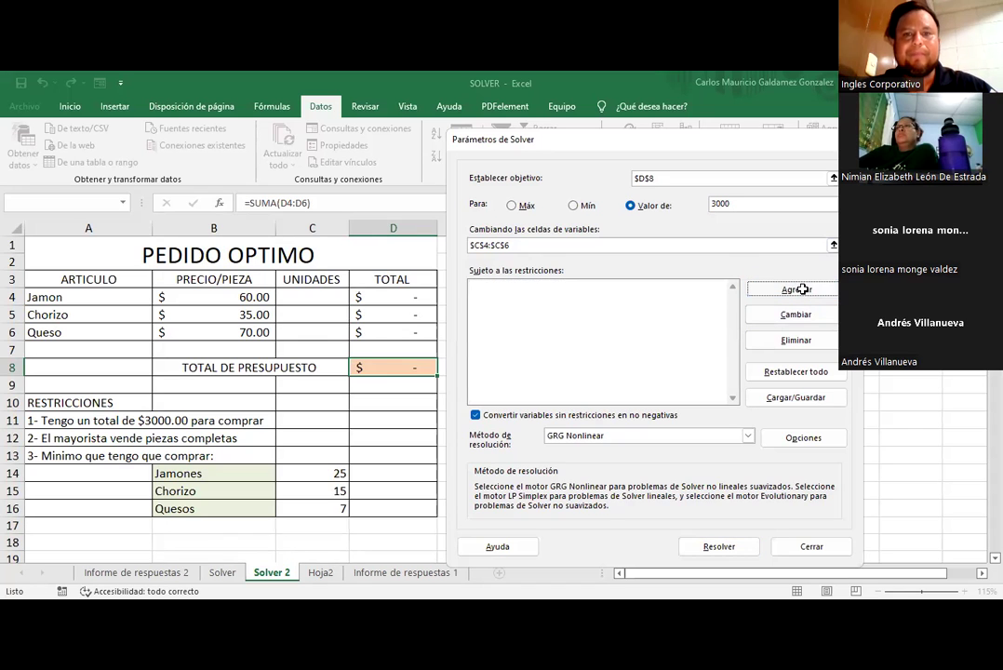
click(321, 298)
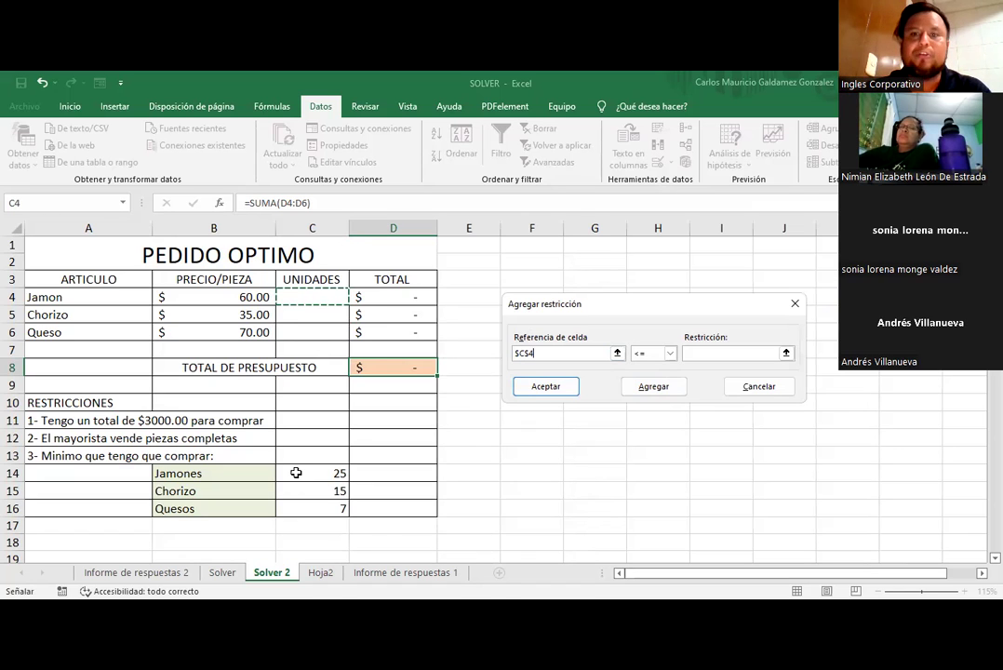
click(639, 356)
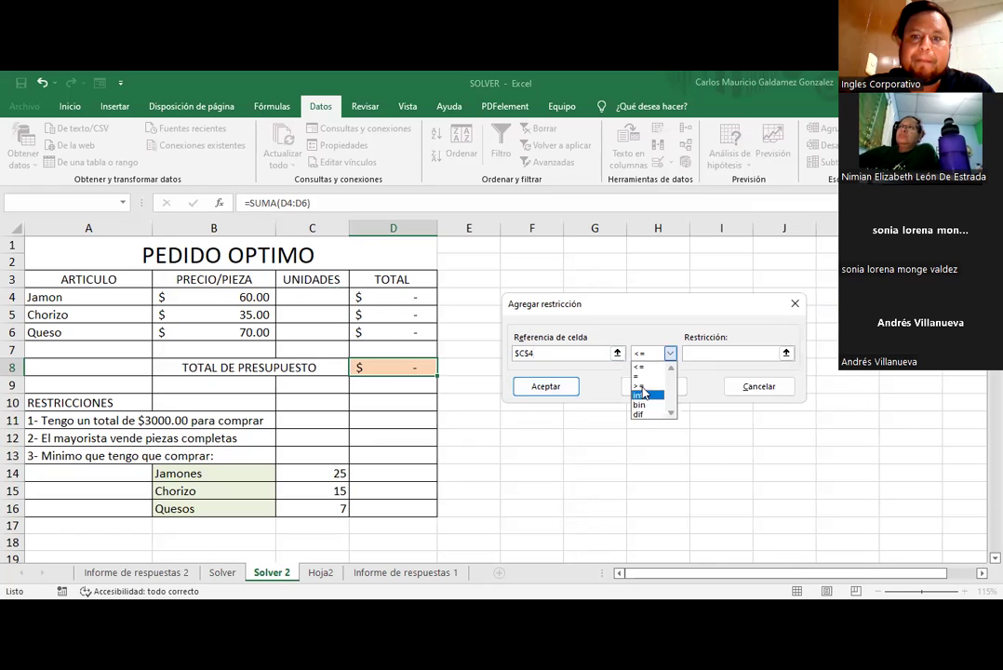
click(641, 386)
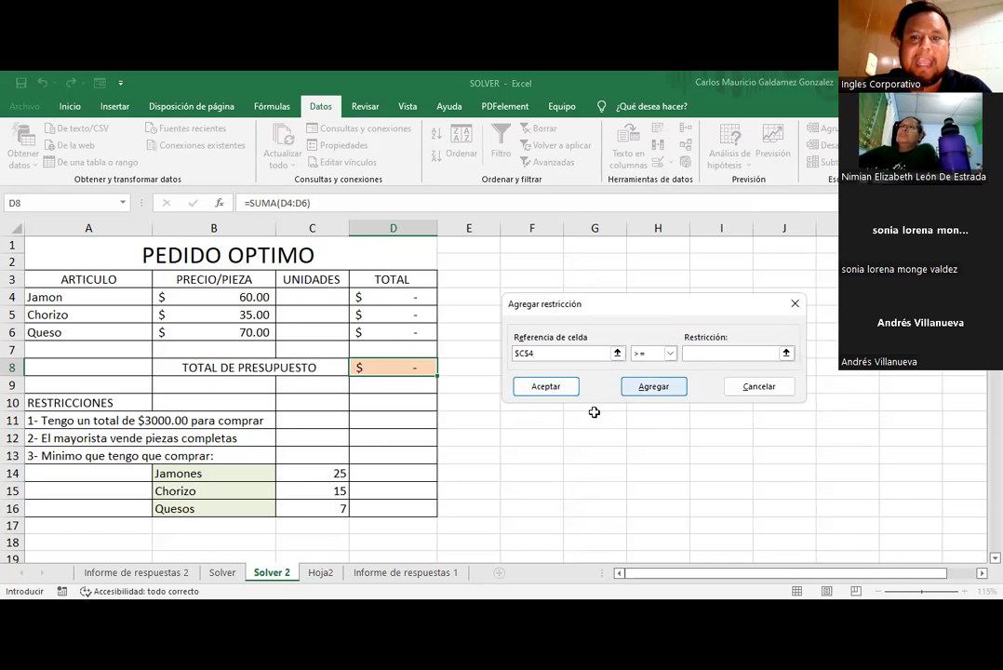
click(304, 470)
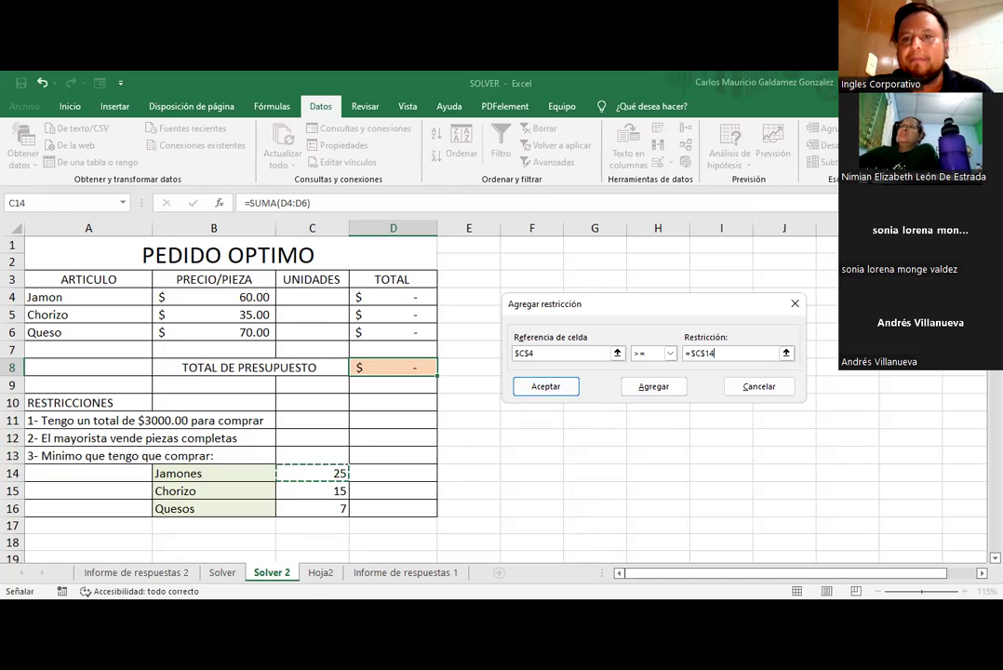
click(654, 386)
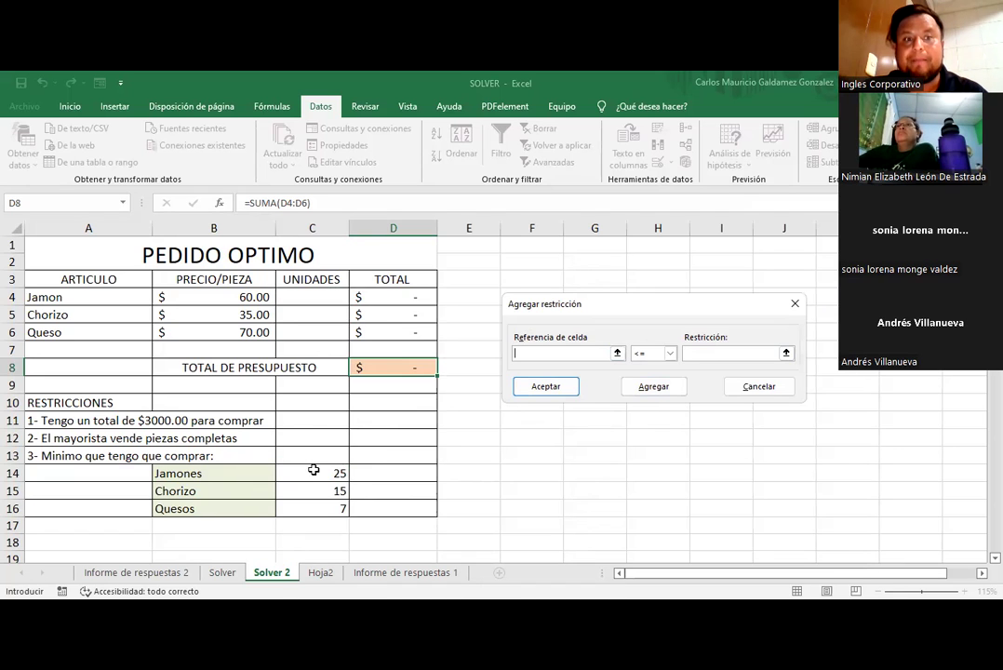
Step: Add a Solver constraint restricting the Jamon units $C$4 to whole numbers with int
click(327, 300)
click(670, 354)
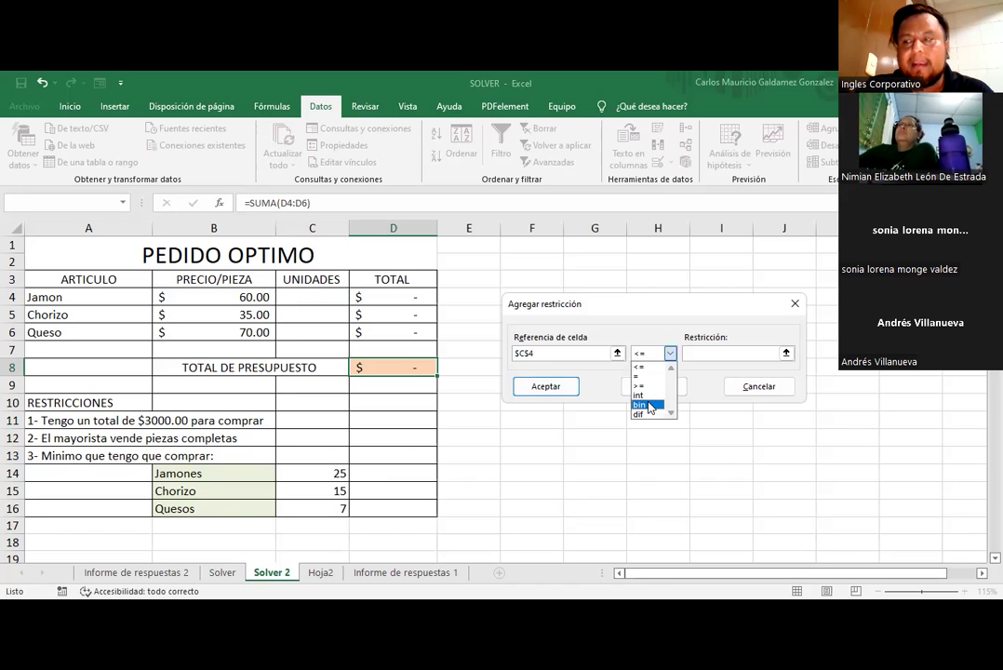
click(649, 396)
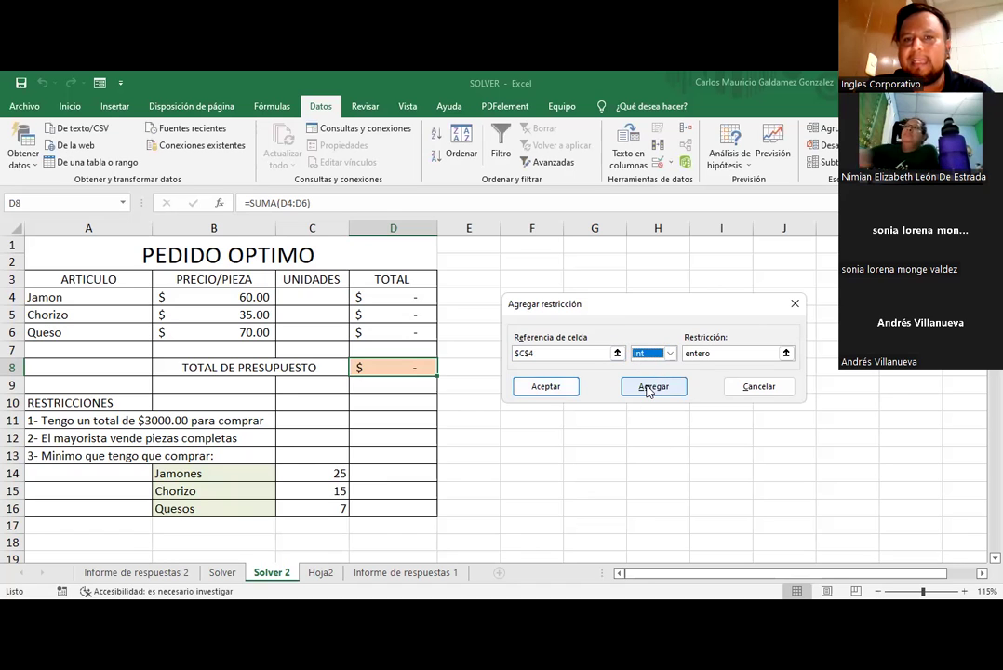
click(651, 386)
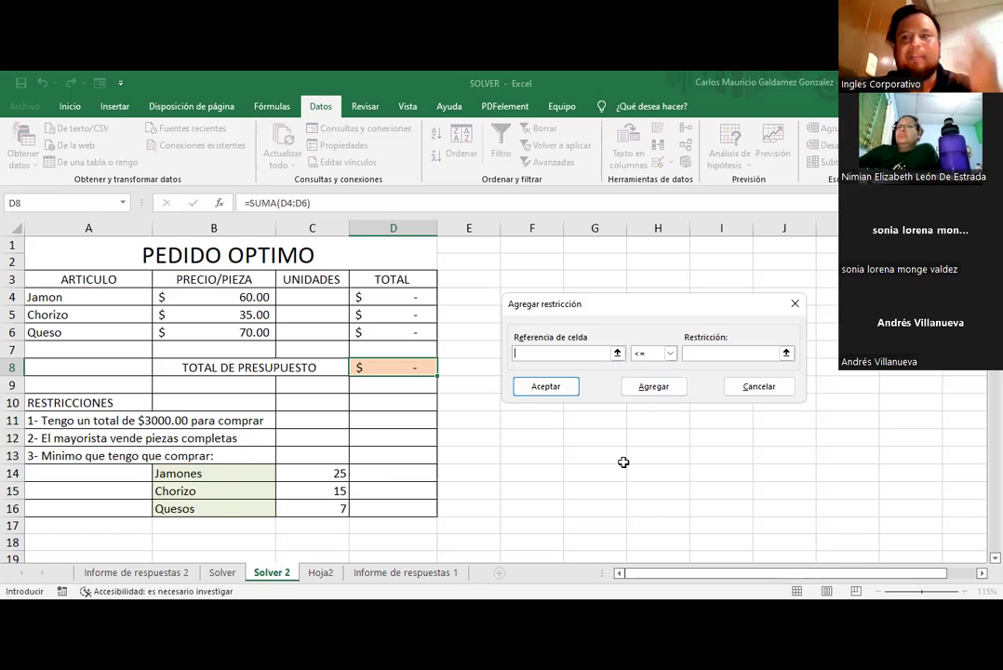
Step: Add a Solver constraint requiring the Chorizo units $C$5 to be >= the minimum in $C$15
click(311, 316)
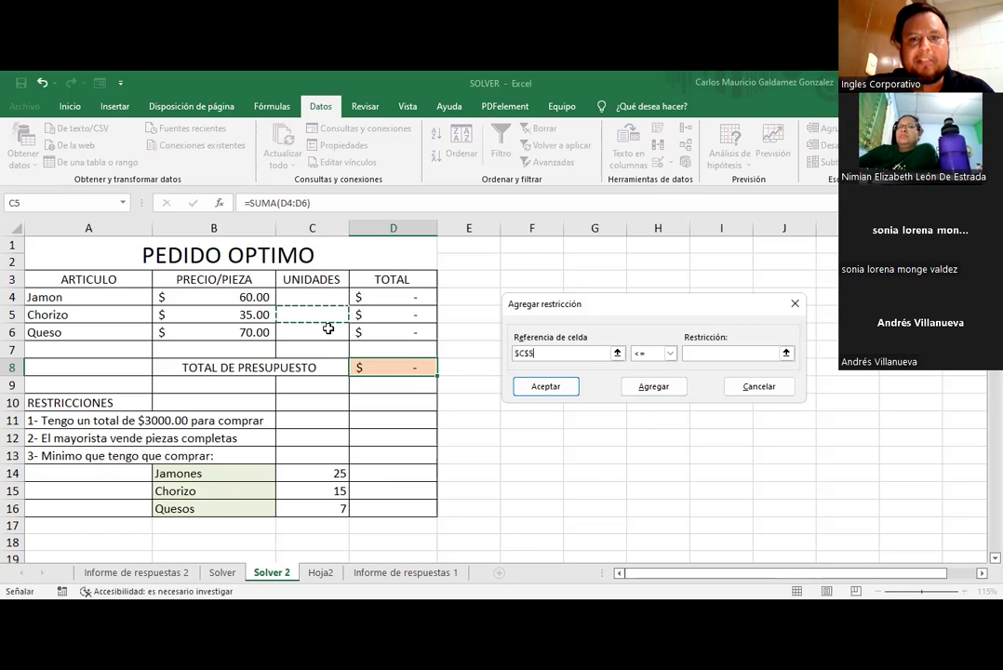
click(668, 355)
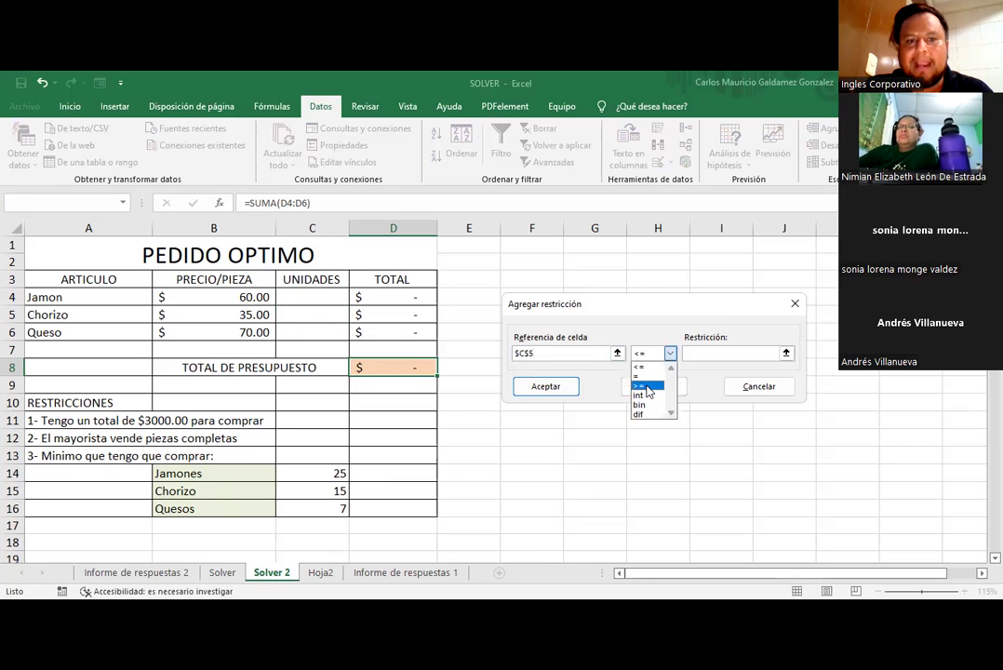
click(648, 391)
click(323, 491)
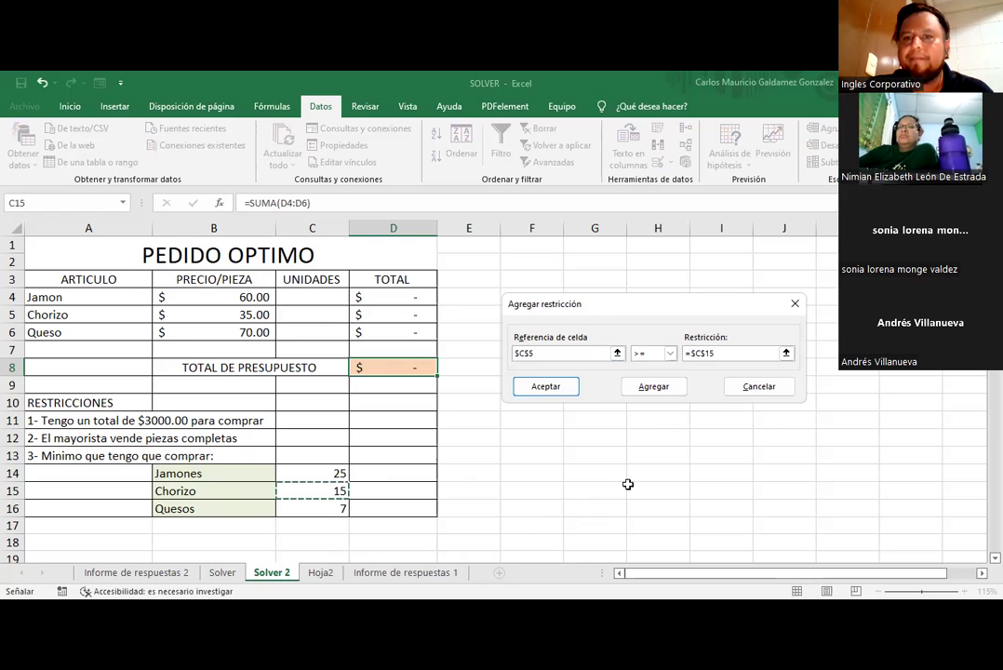
click(658, 389)
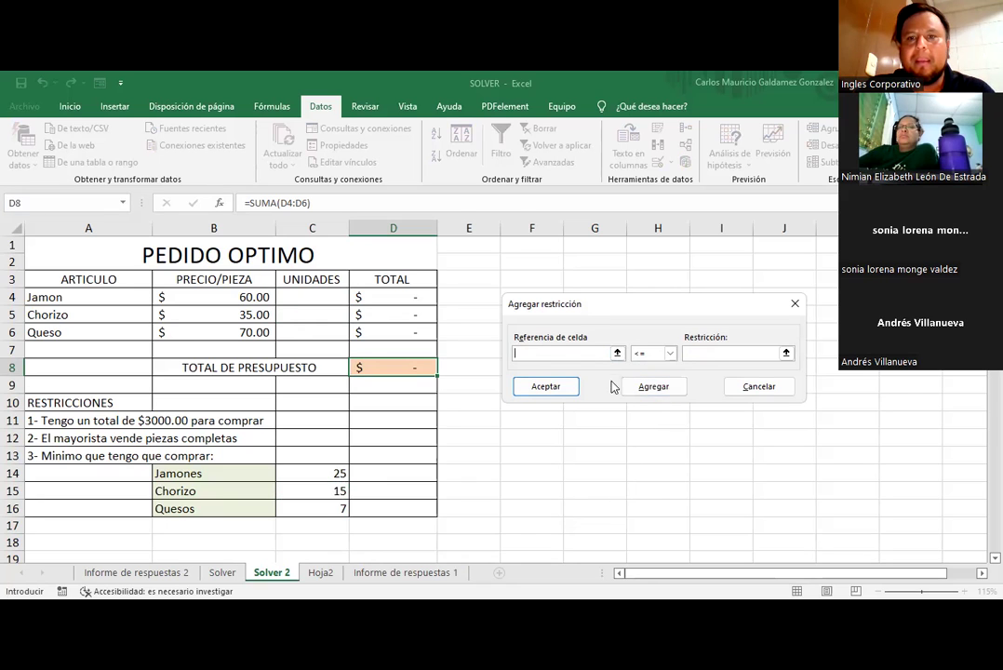
Step: Add a Solver constraint restricting the Chorizo units $C$5 to whole numbers with int
click(311, 315)
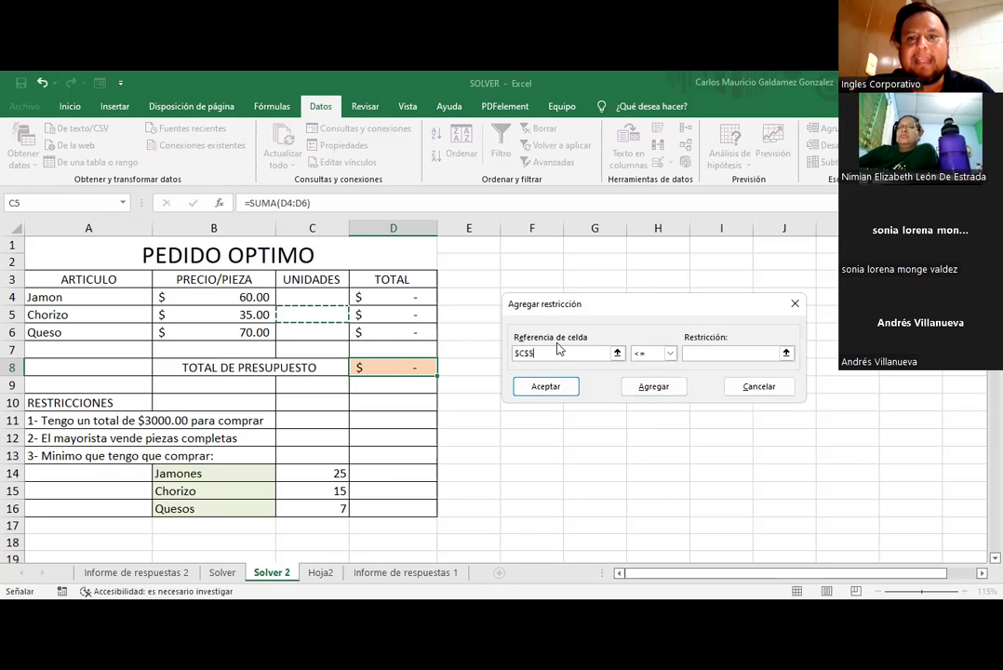
click(670, 353)
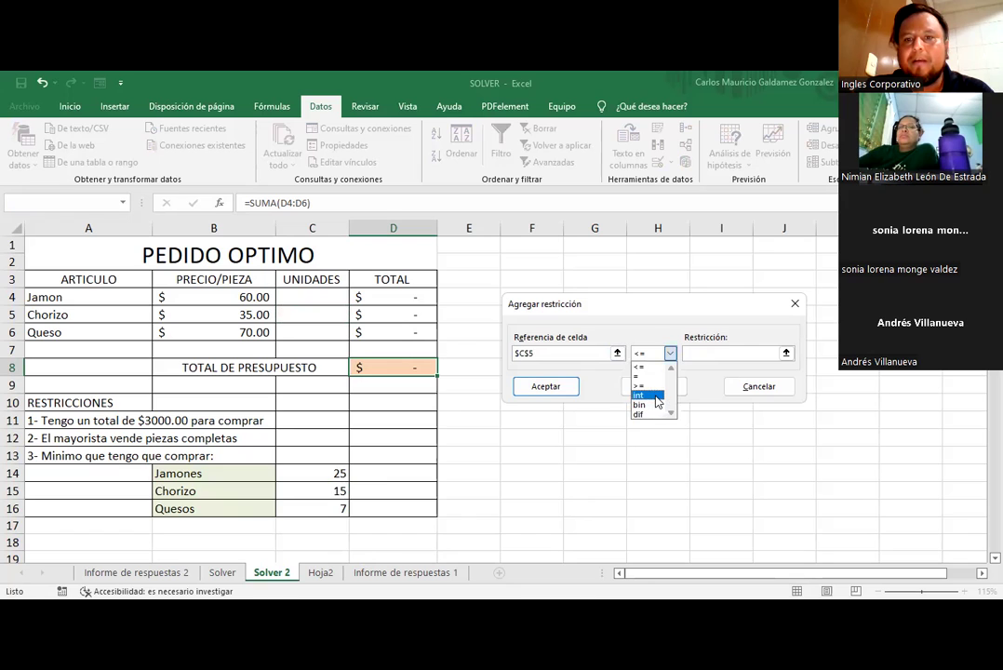
click(657, 396)
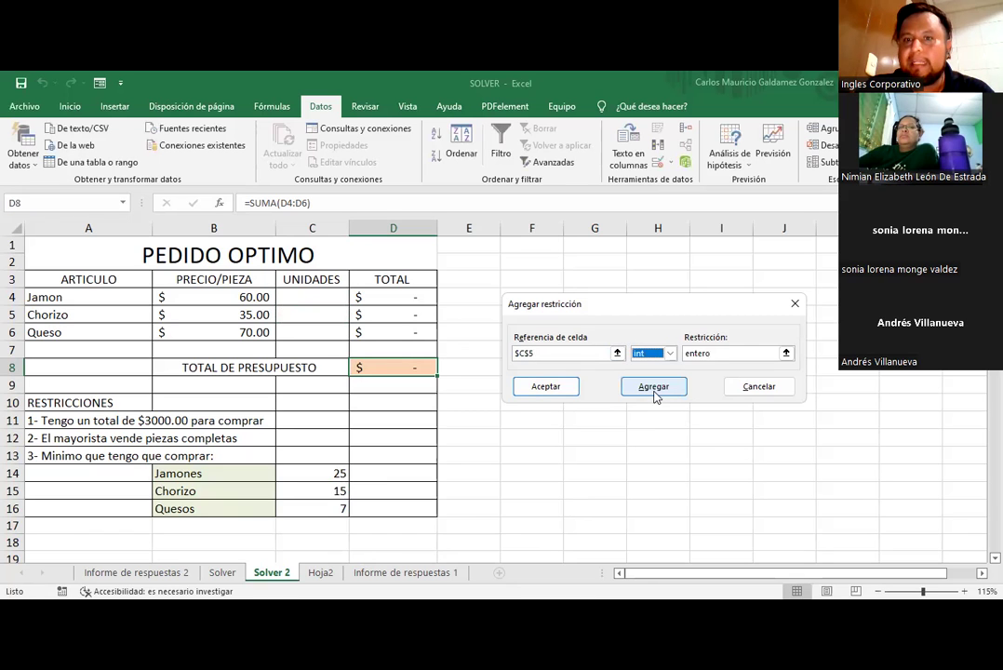
click(654, 387)
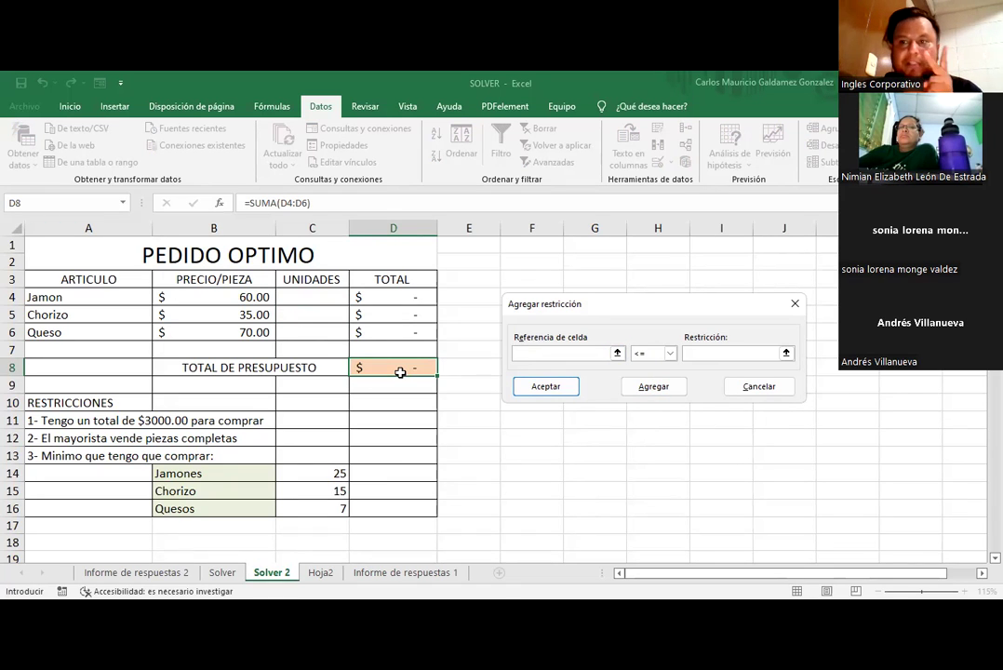
Step: Add a Solver constraint requiring the Queso units $C$6 to be >= the minimum in $C$16
click(305, 332)
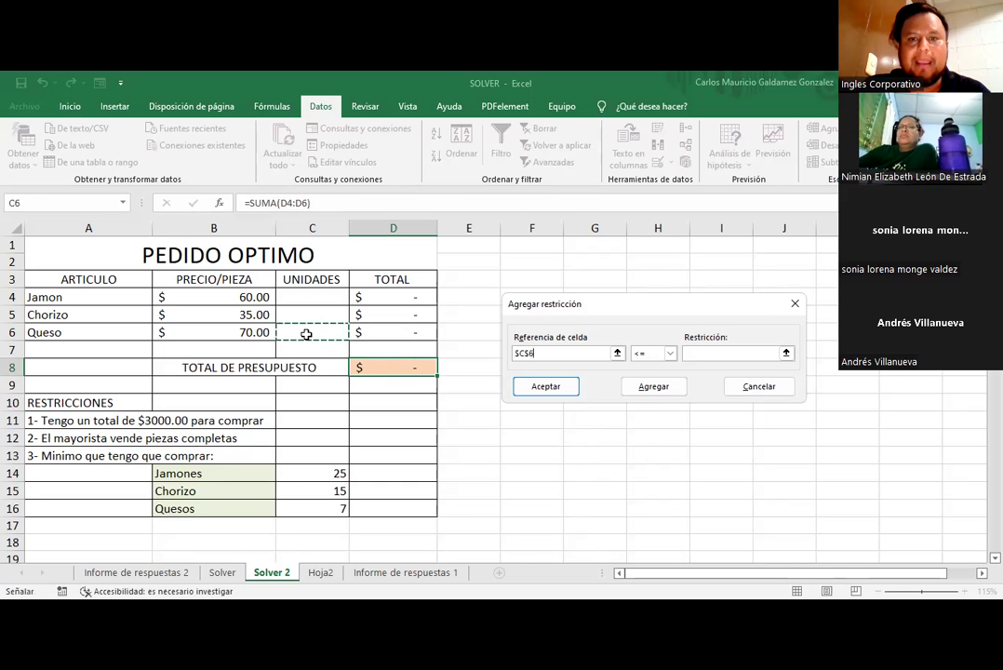
click(669, 353)
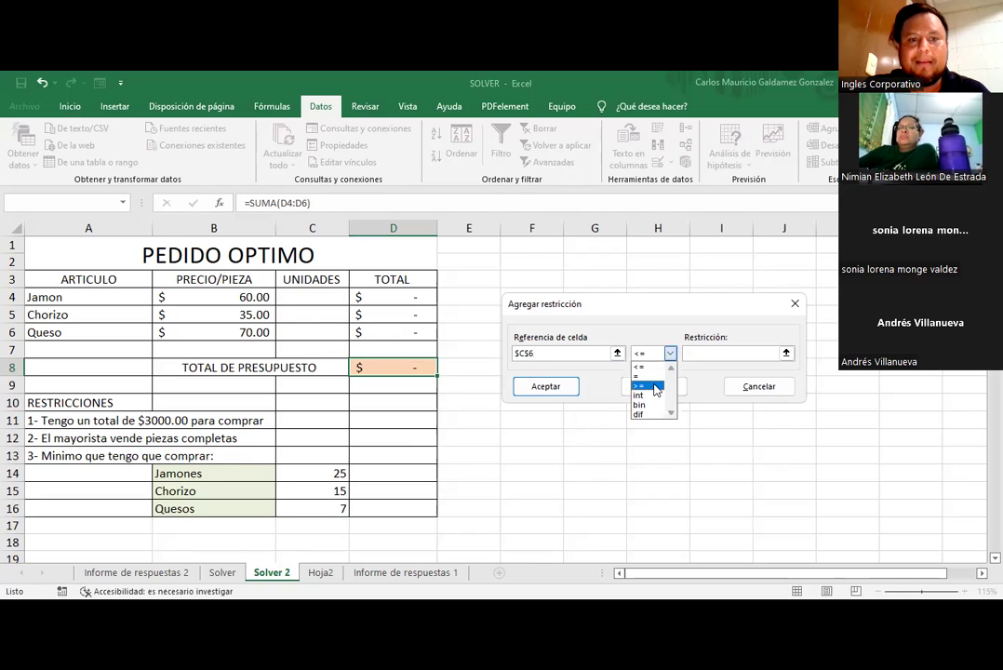
click(656, 386)
click(305, 512)
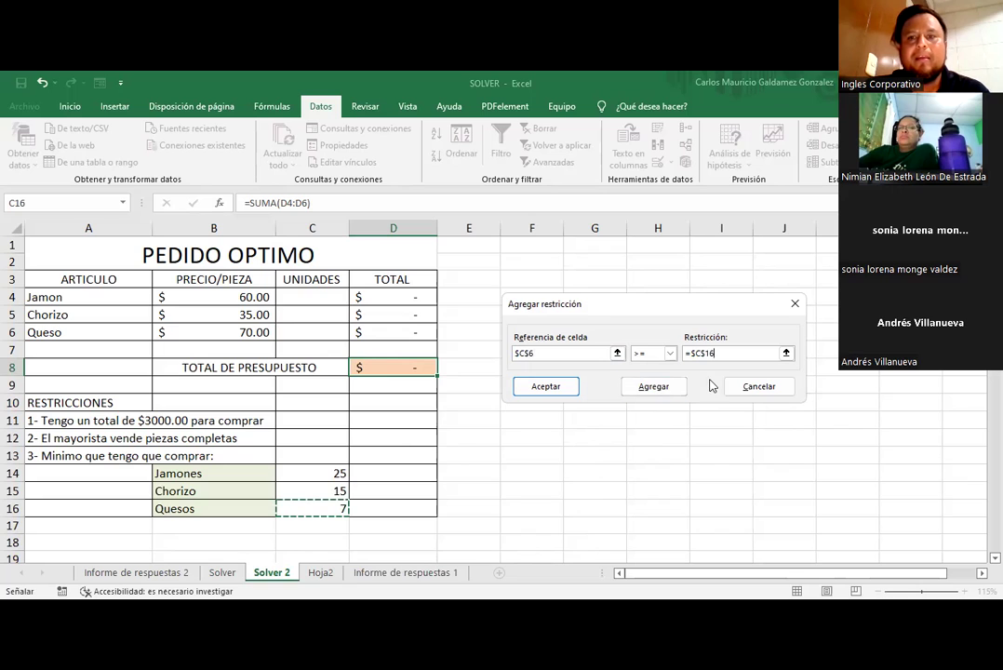
click(646, 386)
Step: Add a final int constraint restricting the Queso units $C$6 to whole numbers, and go through the constraints back in the Solver parameters
click(298, 332)
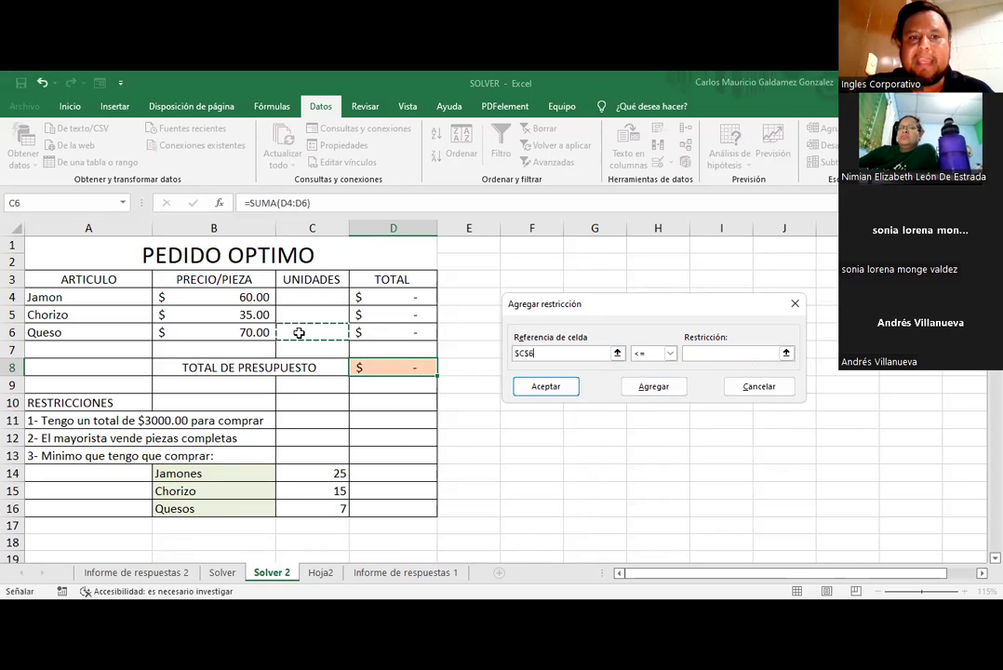
click(670, 354)
click(649, 398)
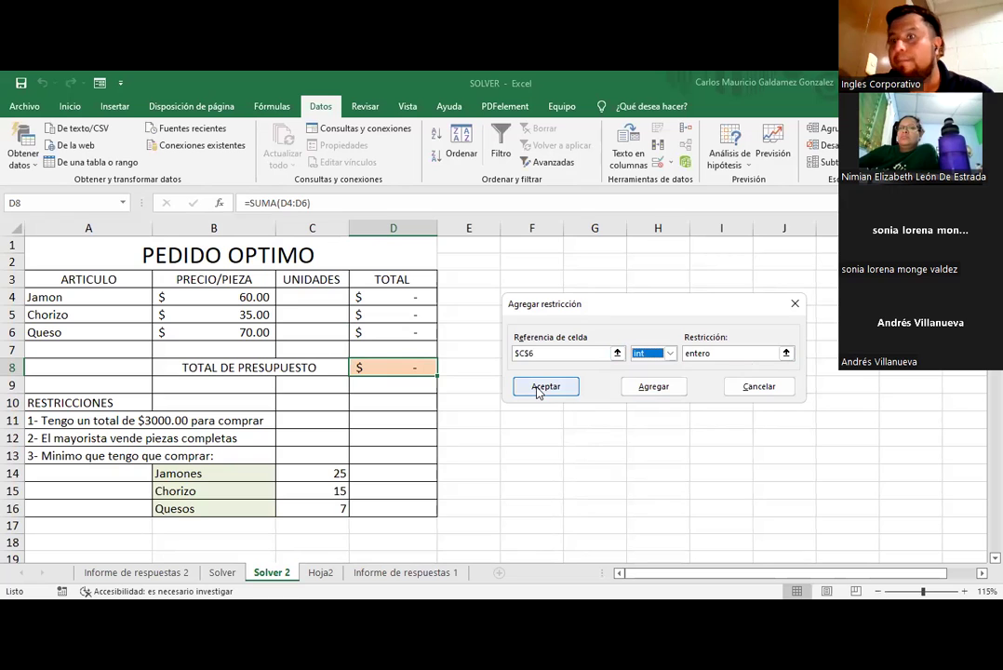
click(538, 392)
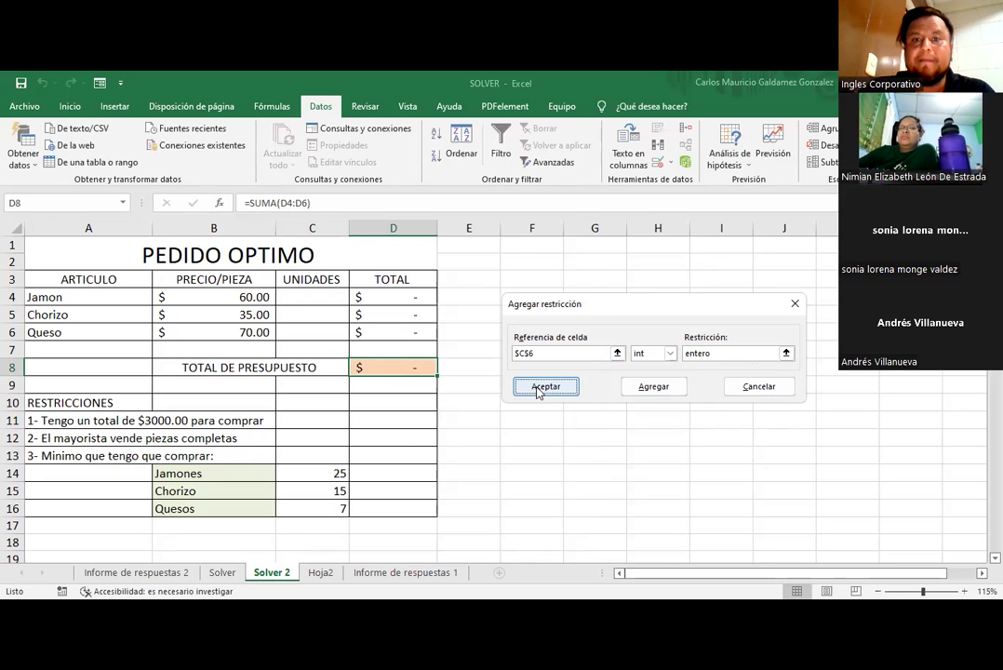
key(Down)
key(Down)
key(Down)
key(Down)
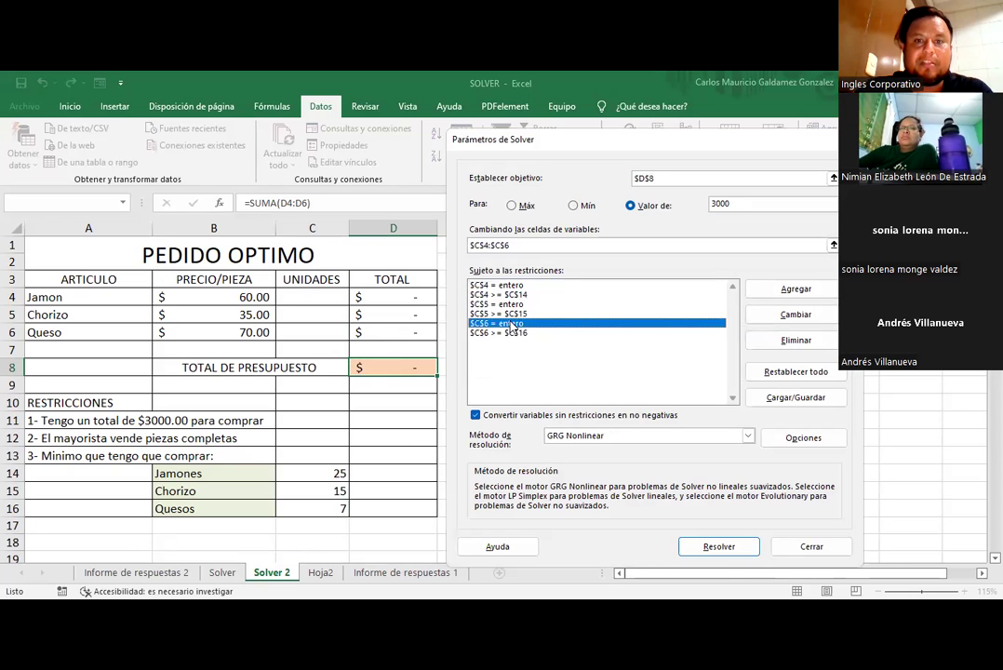
Step: Solve the model with GRG Nonlinear, keeping unconstrained variables non-negative, and move the results dialog off the order table
click(507, 335)
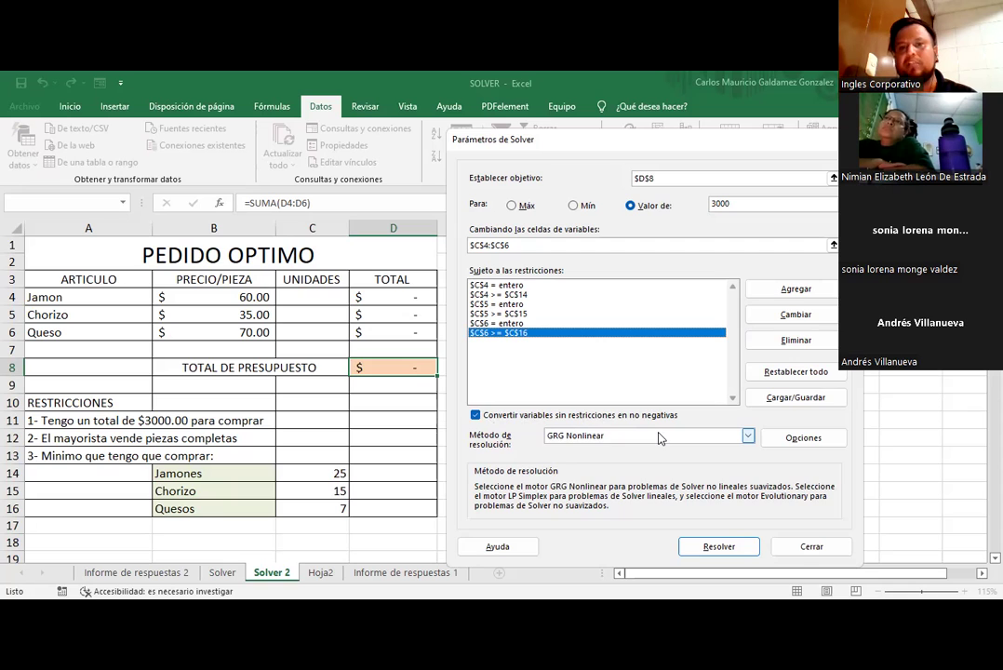
click(517, 418)
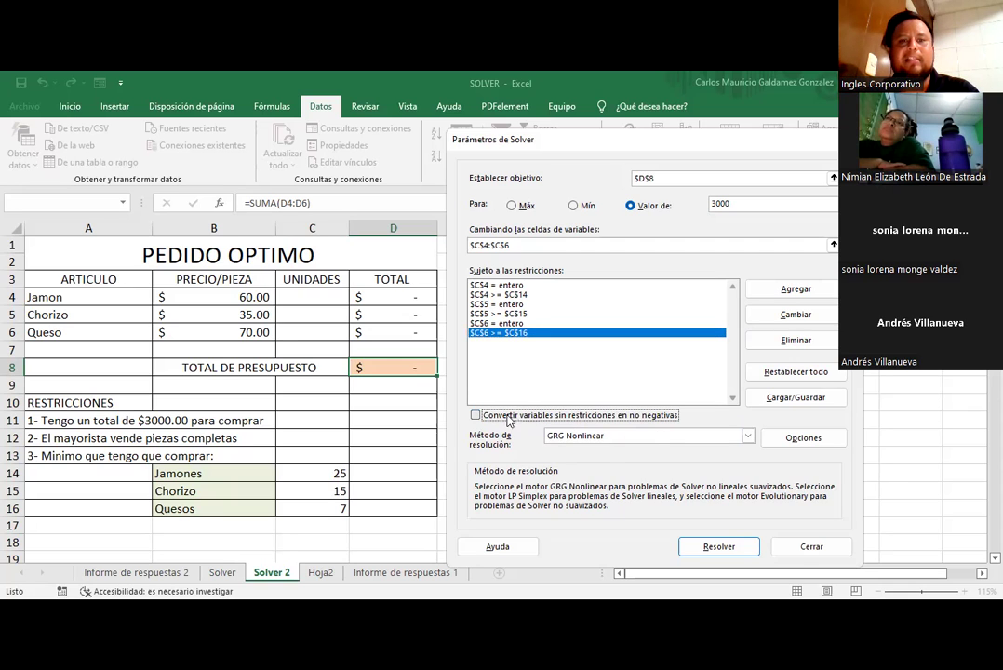
click(603, 414)
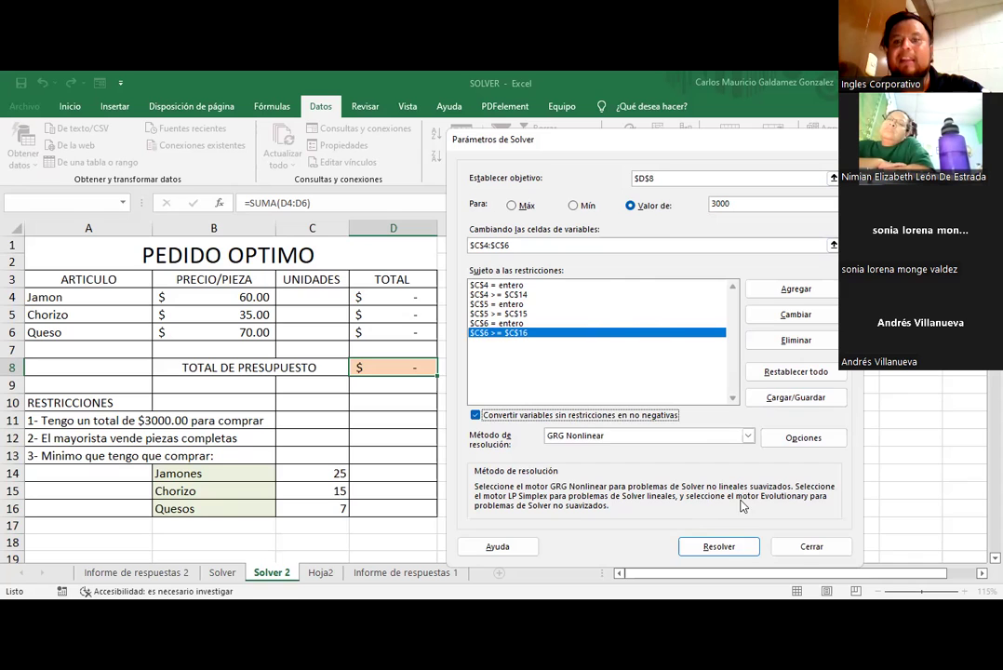
click(720, 550)
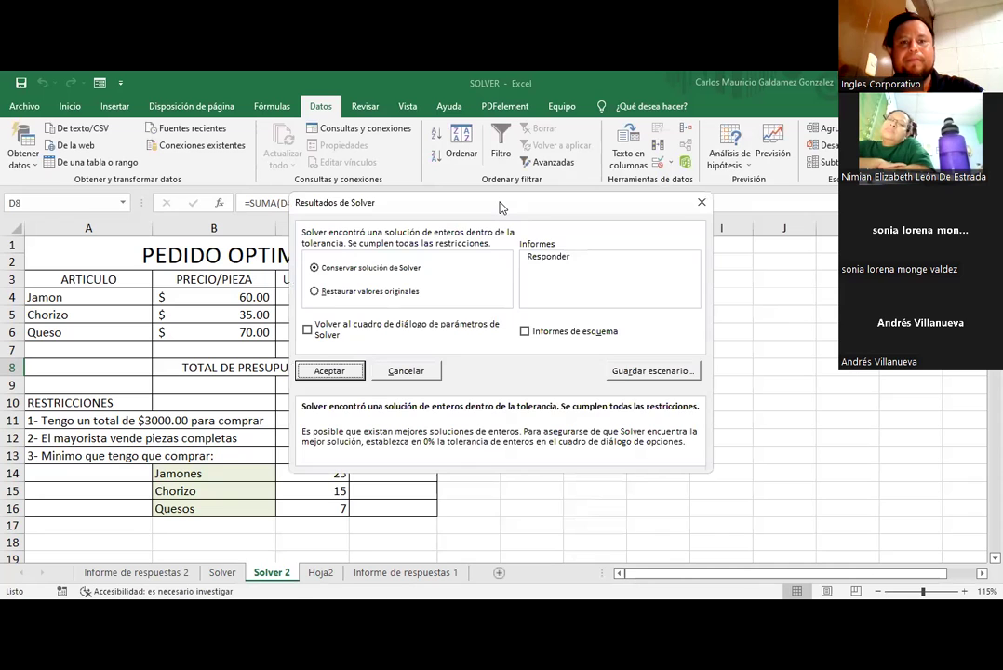
drag(500, 206, 651, 240)
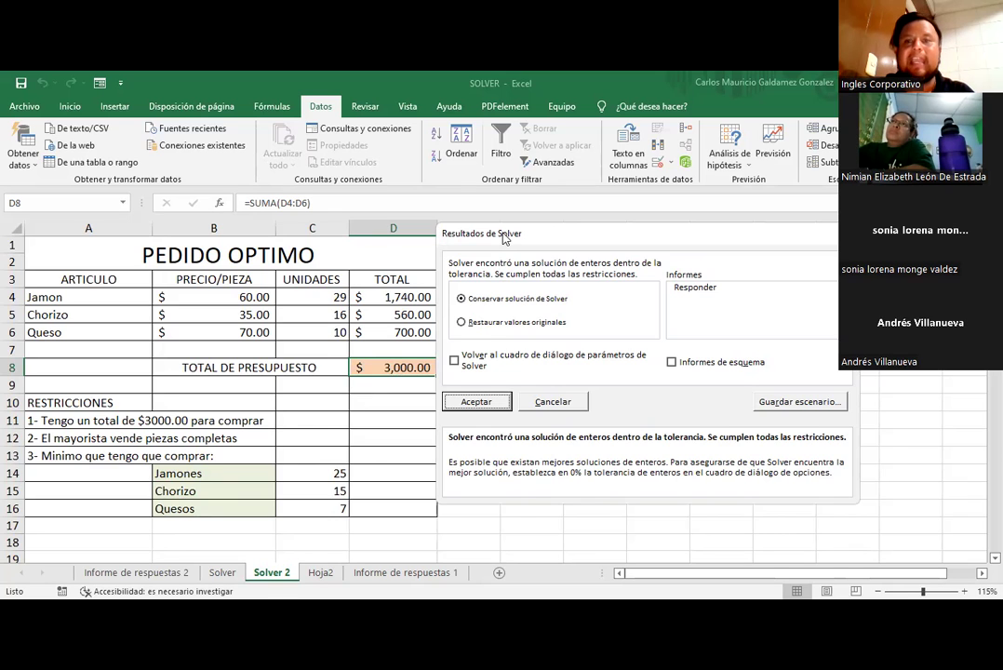
drag(505, 238, 517, 269)
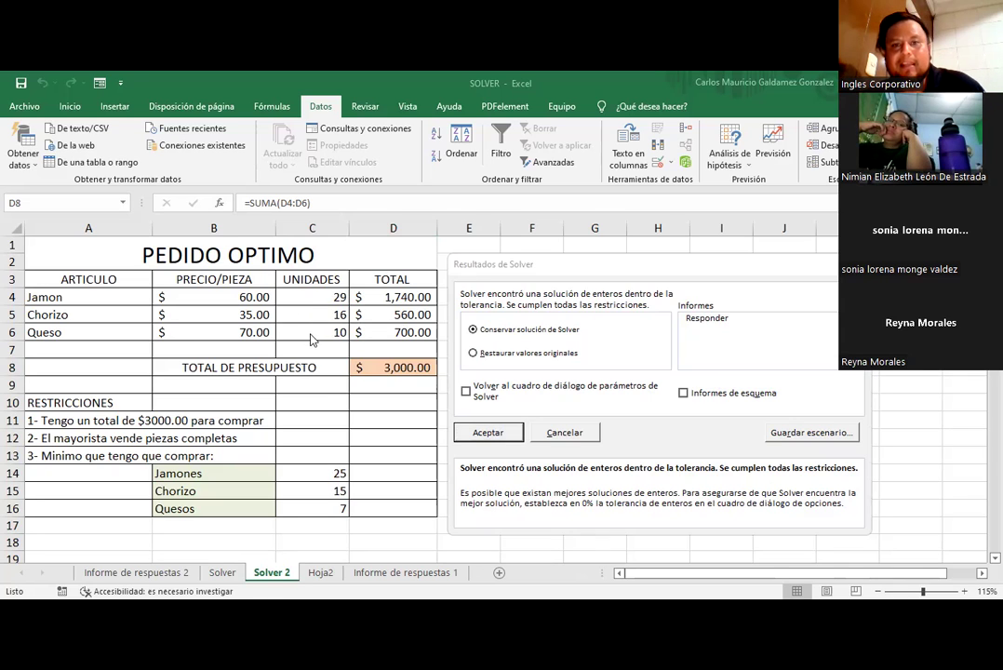
click(568, 267)
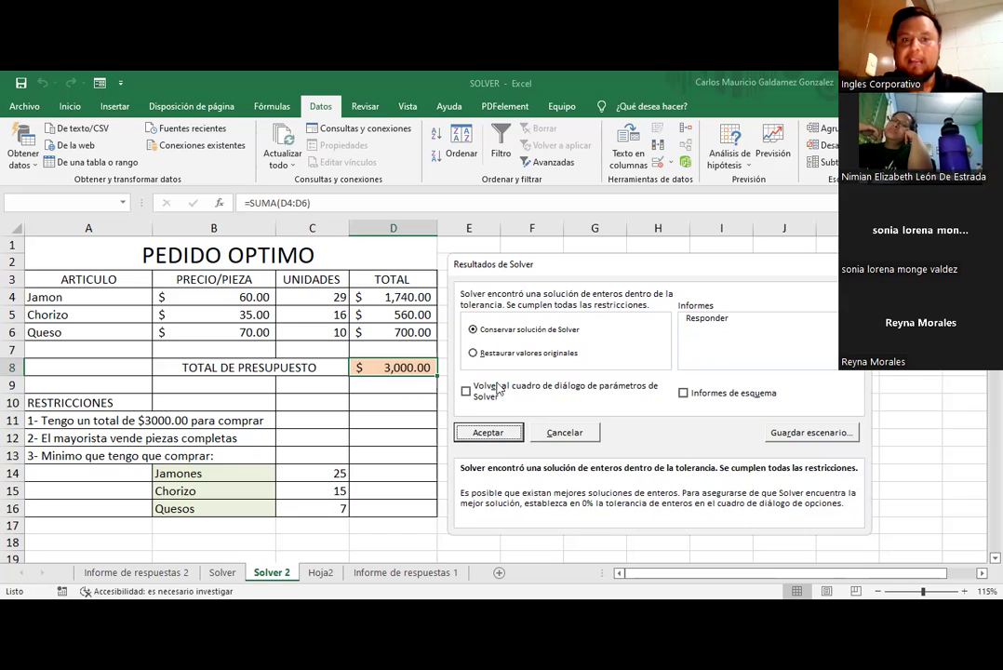
key(Tab)
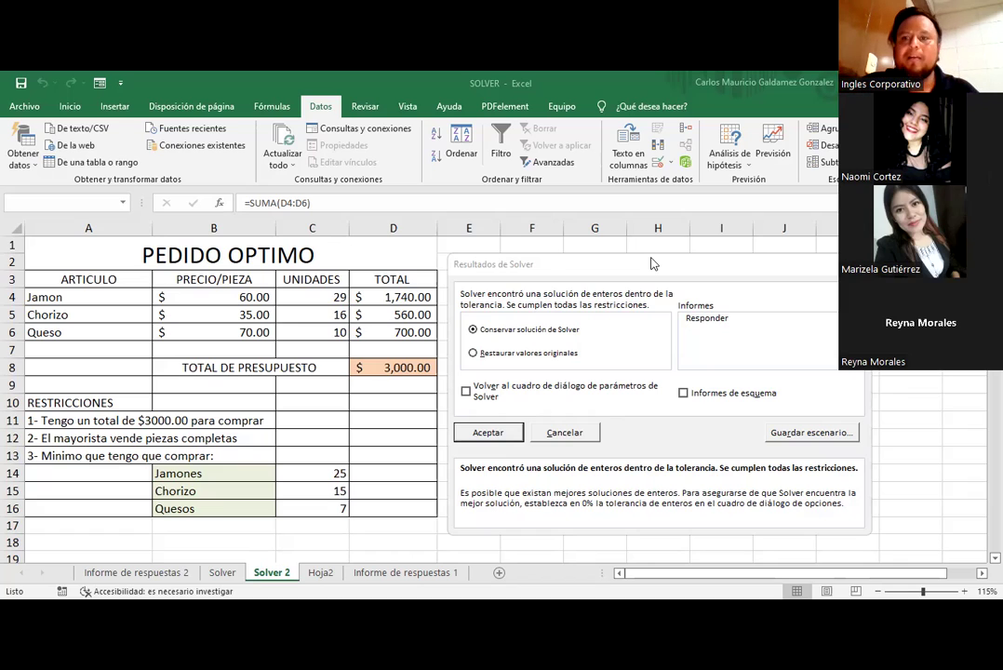
click(652, 438)
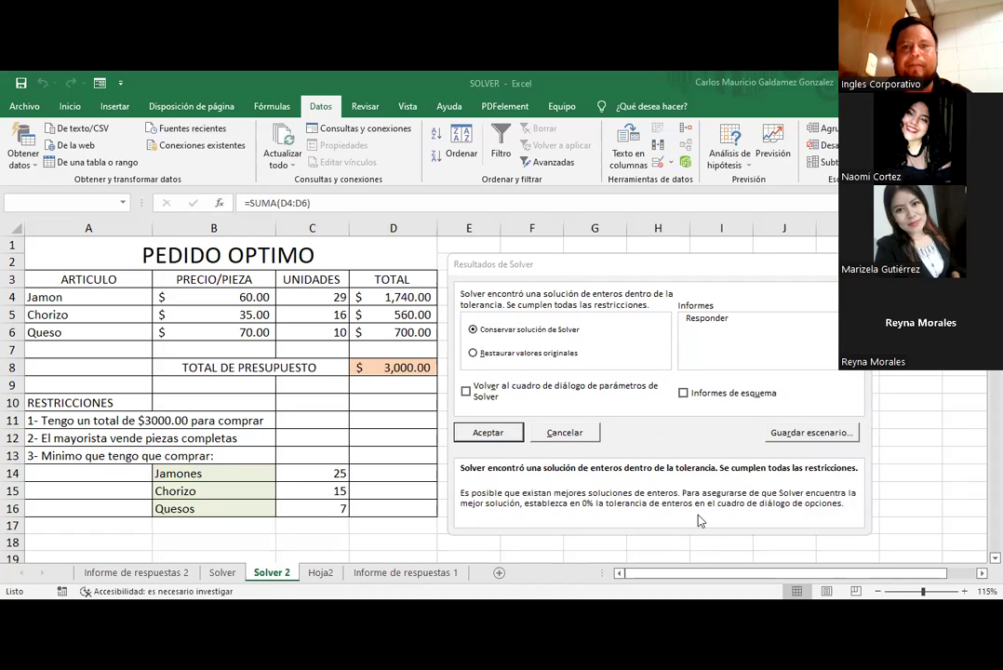
click(559, 276)
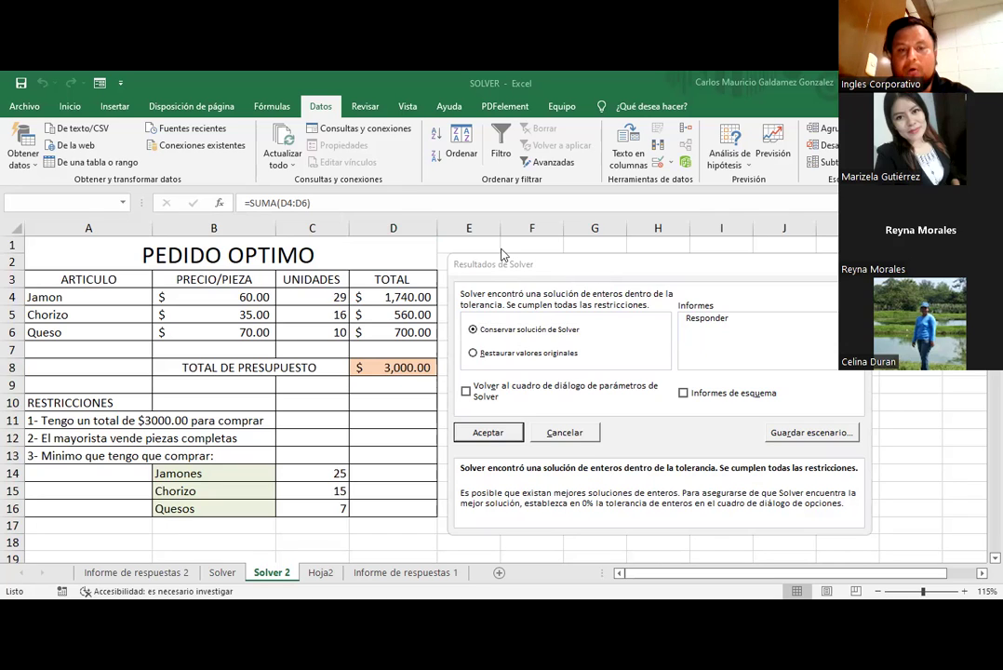
Step: Keep the Solver solution and generate the Responder report on a separate sheet
drag(445, 264, 295, 253)
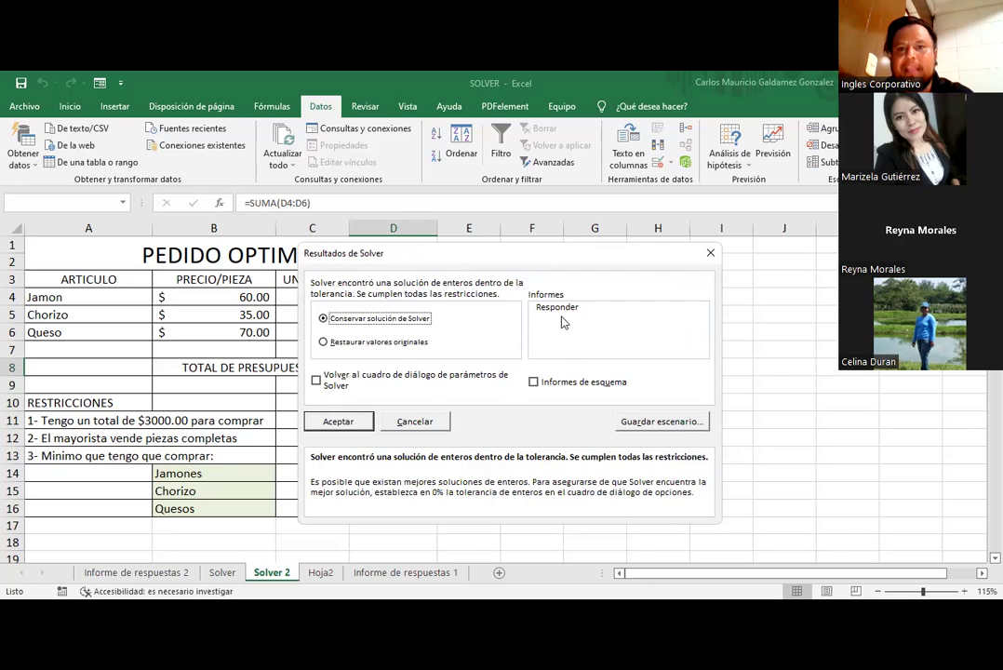
click(558, 308)
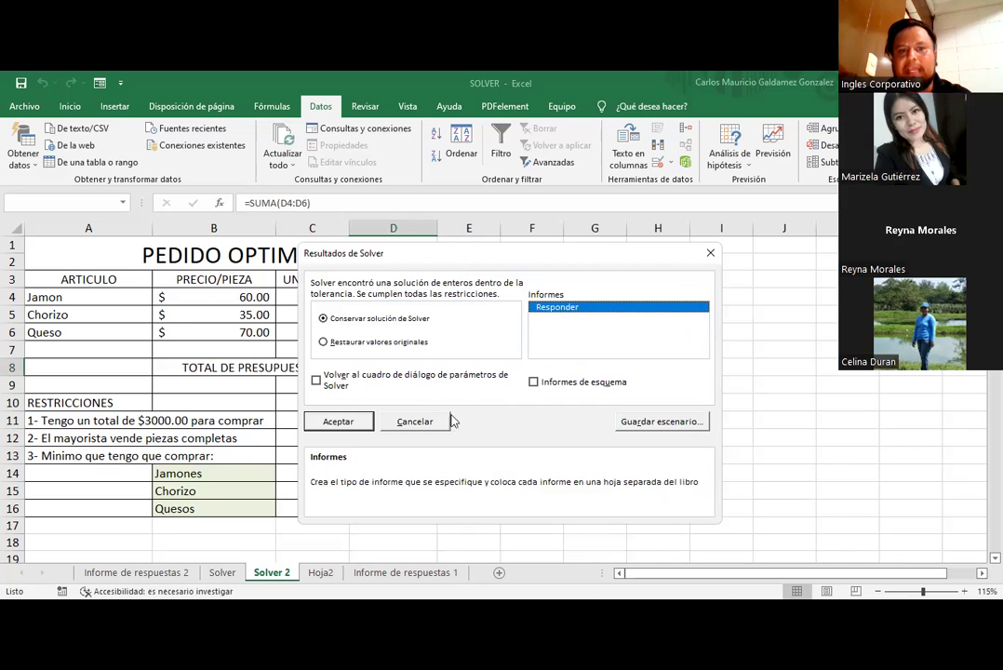
click(342, 423)
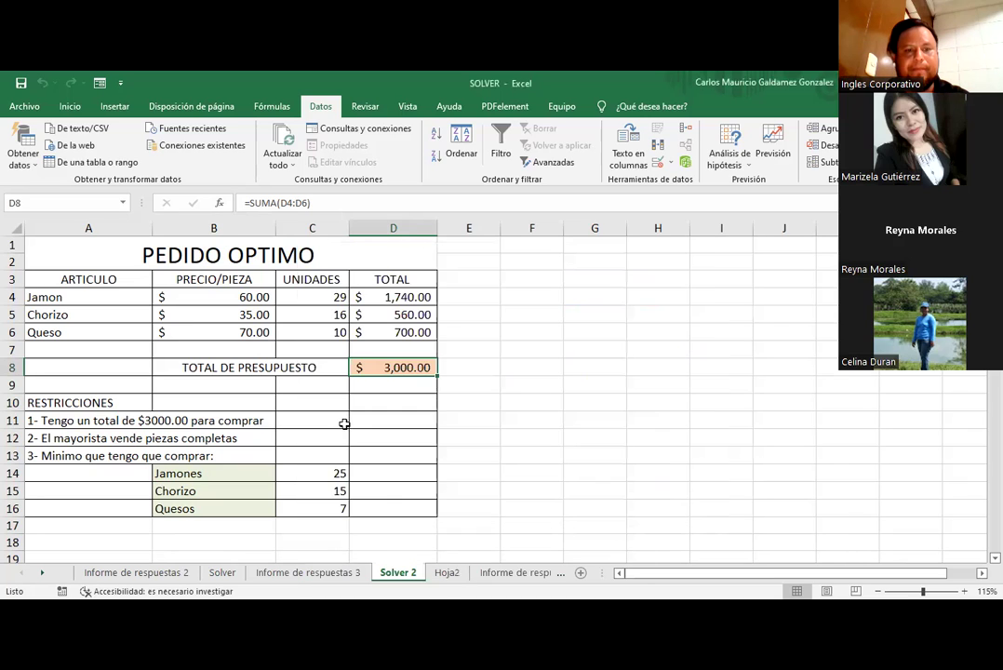
Step: Open Informe de respuestas 3 and examine the original and final values of the target cell TOTAL DE PRESUPUESTO
click(308, 573)
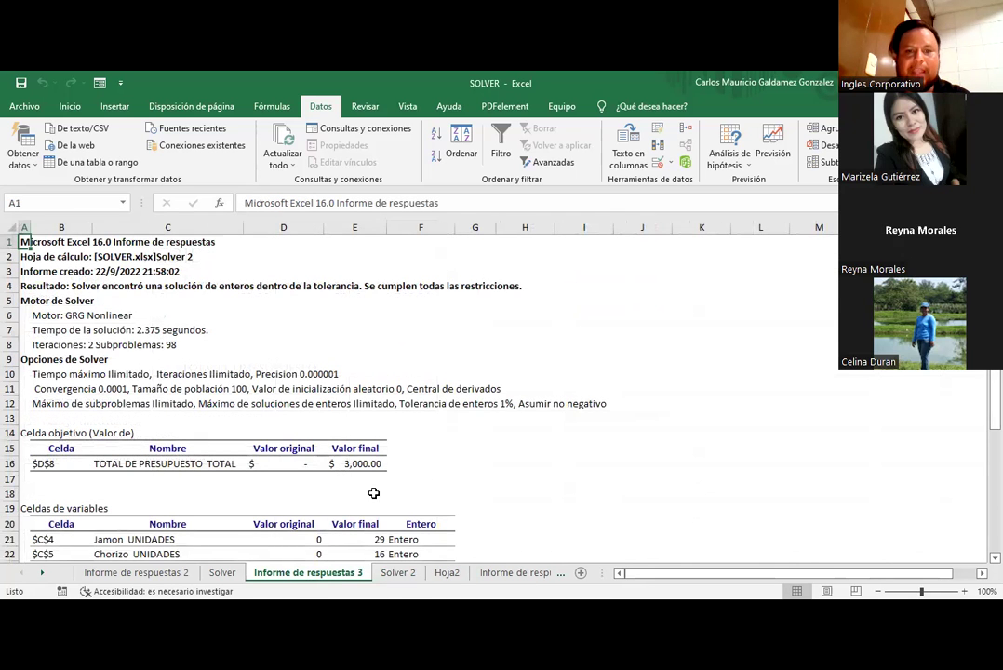
scroll(414, 474, down, 1)
scroll(410, 477, down, 1)
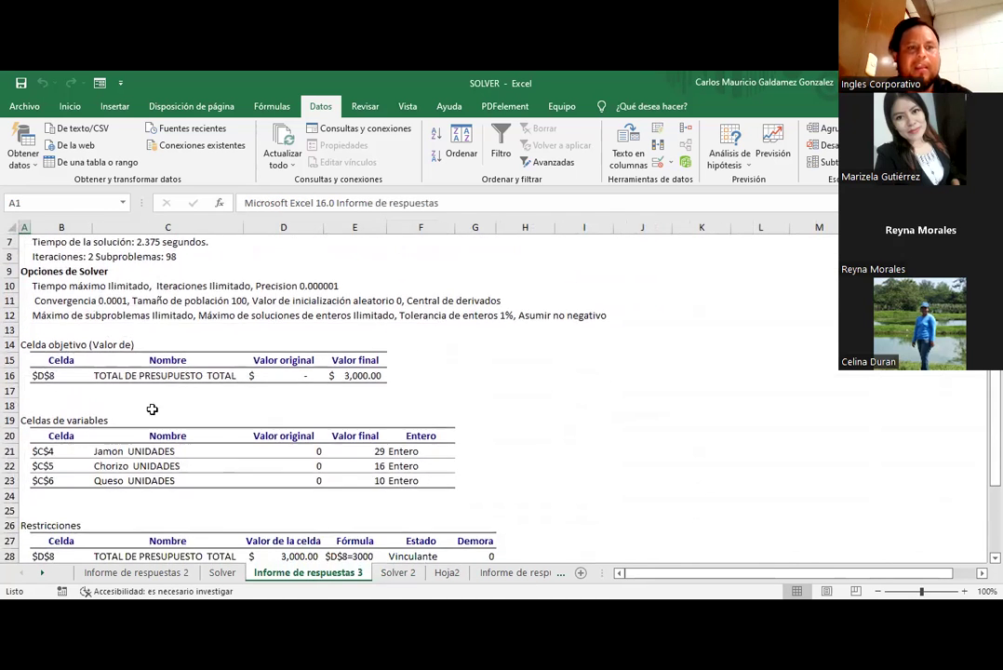
click(83, 374)
click(140, 373)
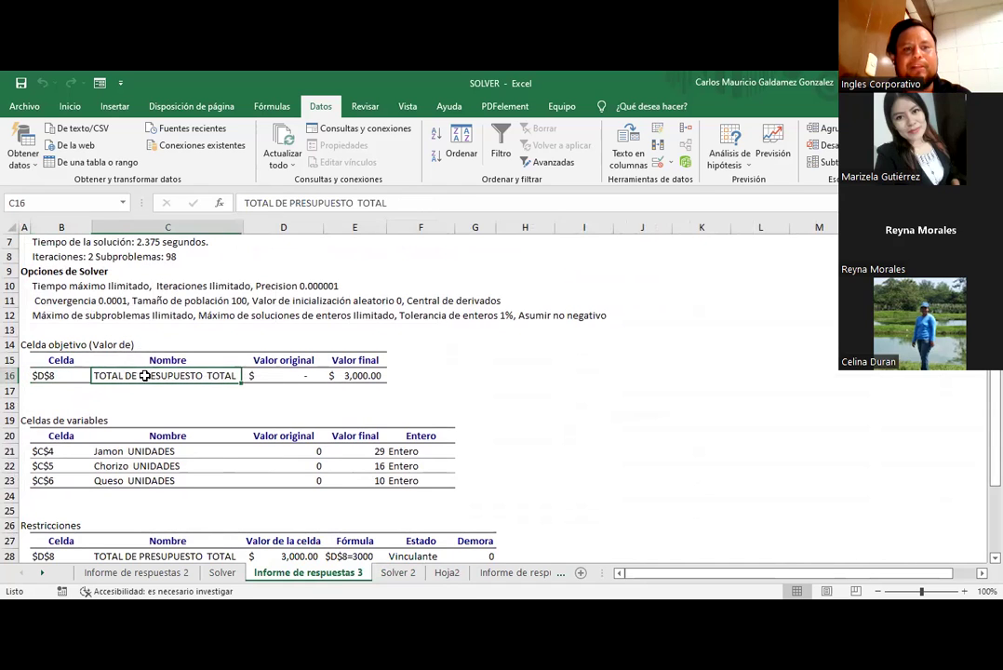
click(283, 376)
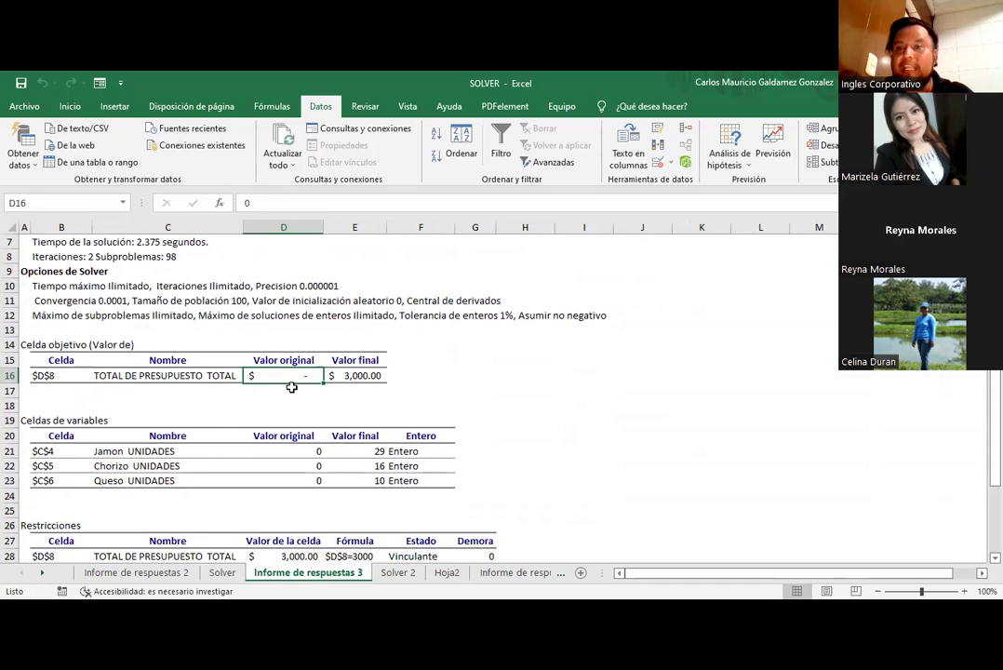
click(367, 379)
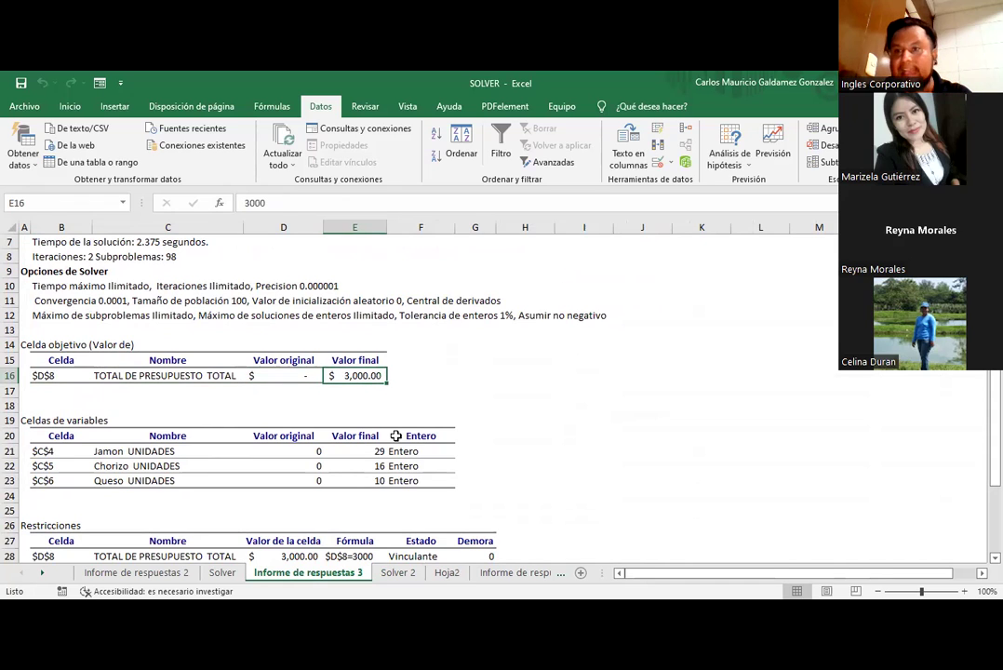
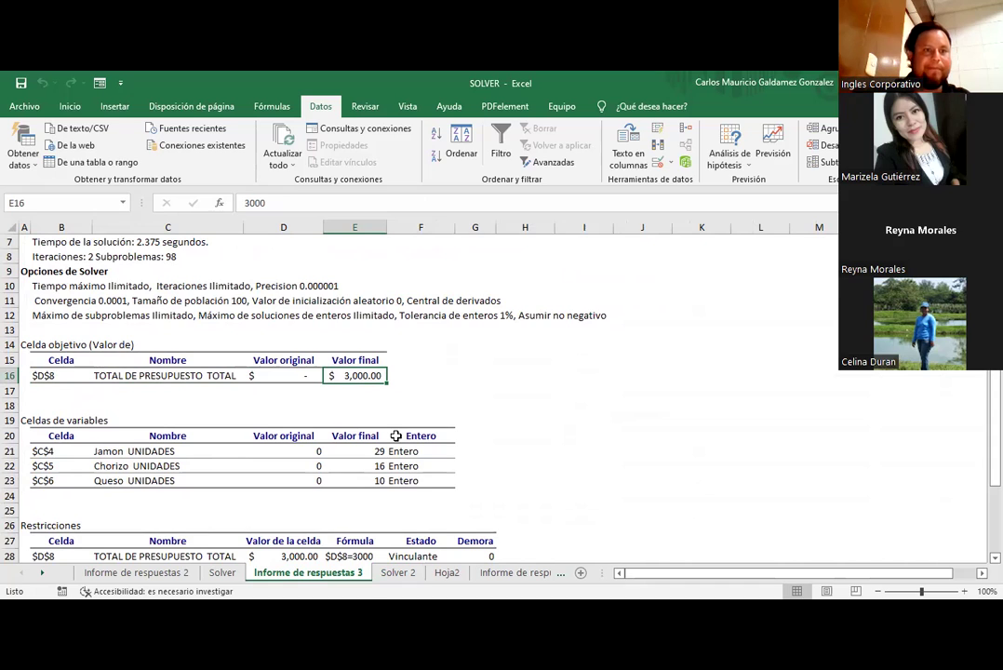
Step: Examine the names, original values, final values and integer types of the Jamon, Chorizo and Queso variable cells
drag(113, 451, 107, 480)
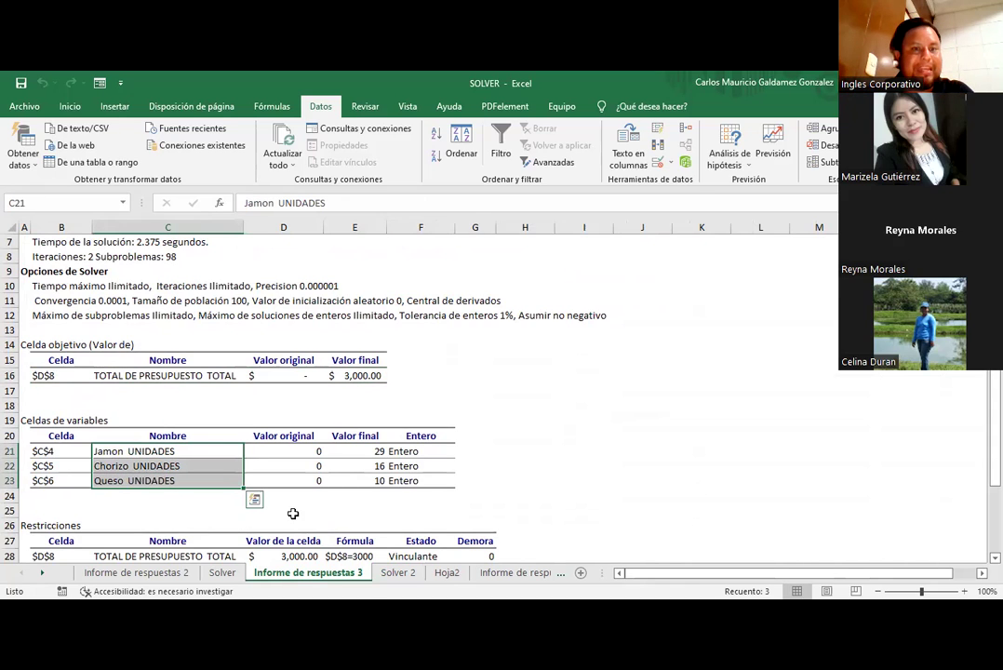
drag(284, 453, 283, 481)
drag(351, 452, 344, 476)
click(344, 450)
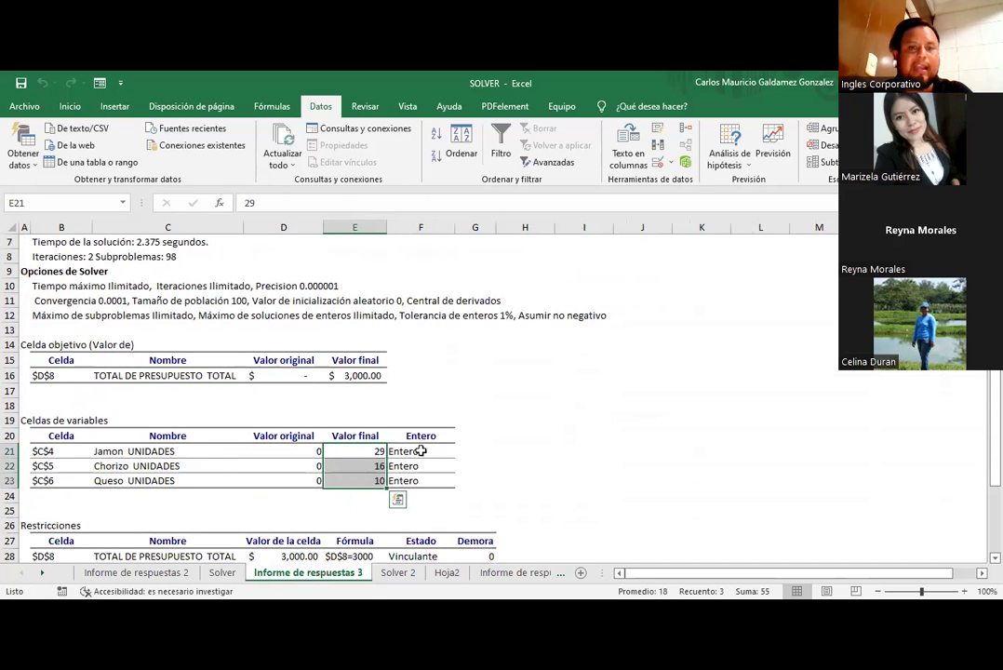
drag(419, 451, 417, 481)
Step: Examine the report's Restricciones table, covering the budget's cell value and status and the Jamon, Chorizo and Queso rows
scroll(520, 480, down, 1)
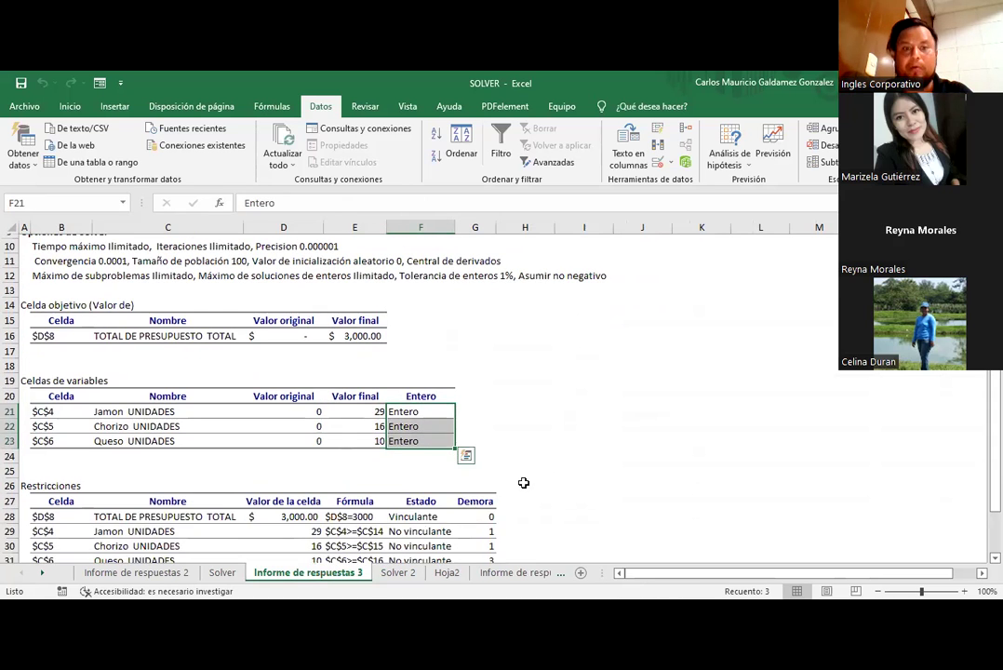
scroll(525, 480, down, 2)
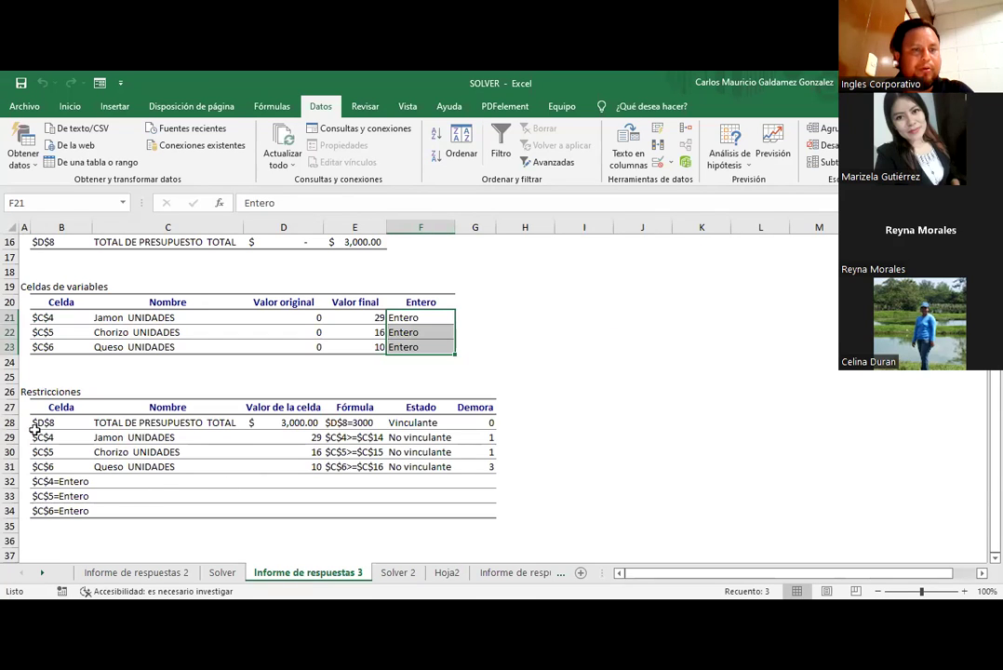
click(39, 391)
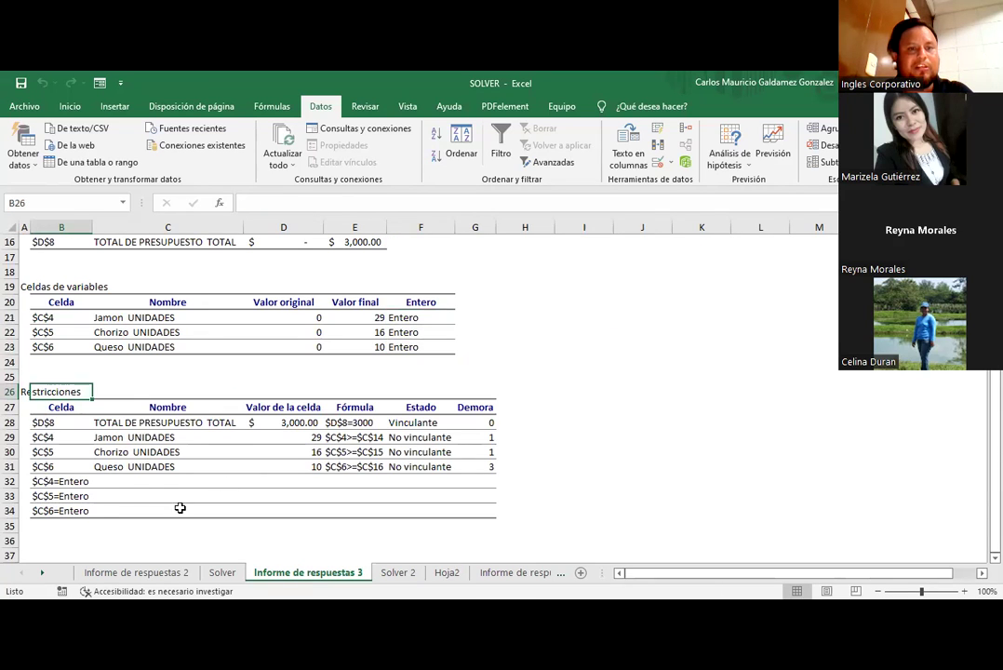
click(120, 423)
click(284, 421)
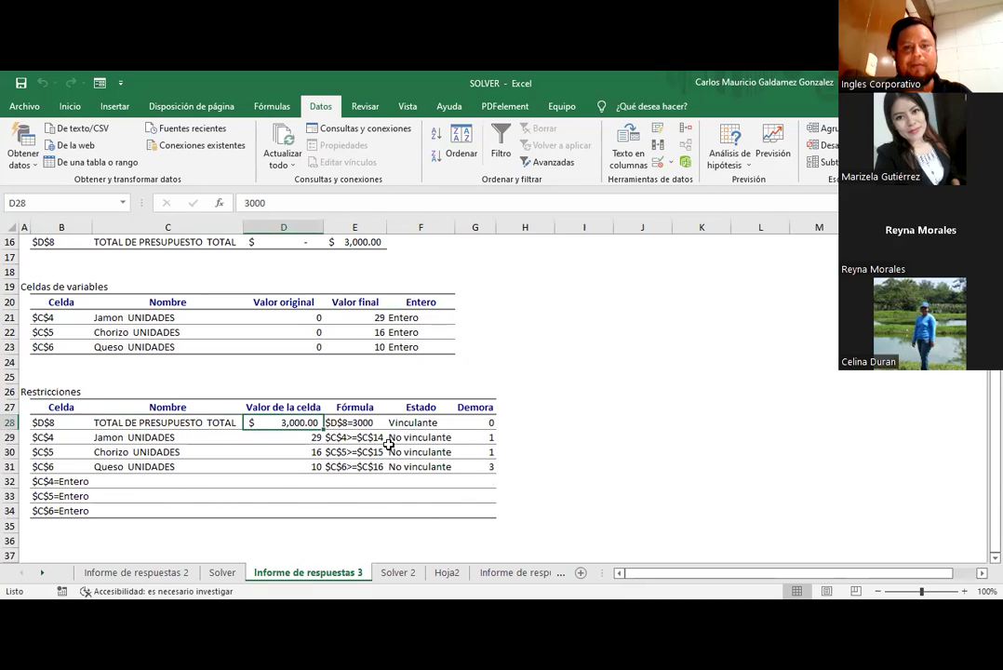
click(418, 423)
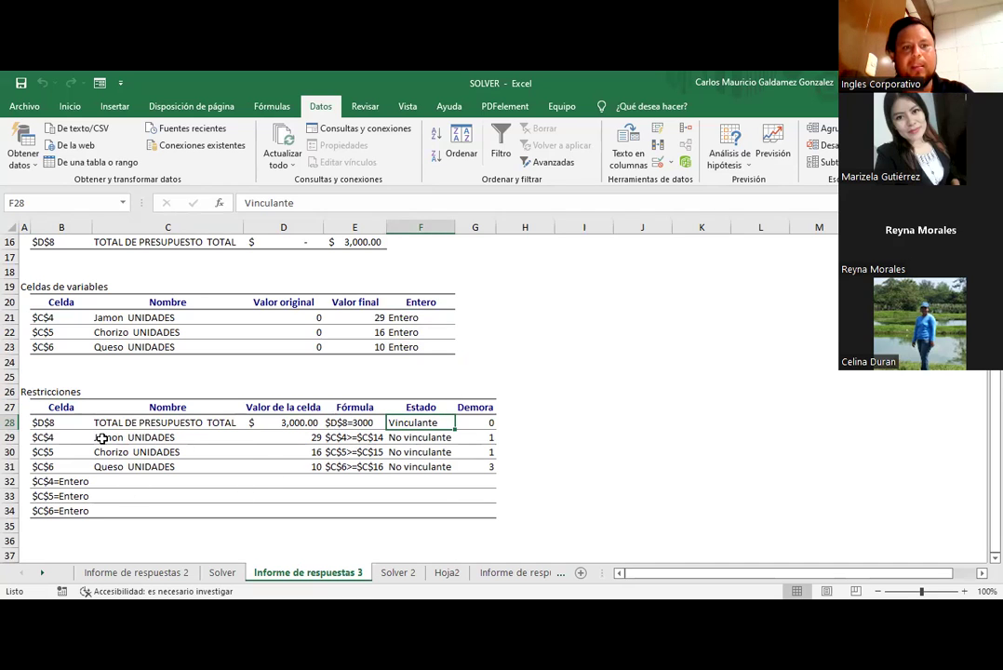
drag(127, 437, 116, 467)
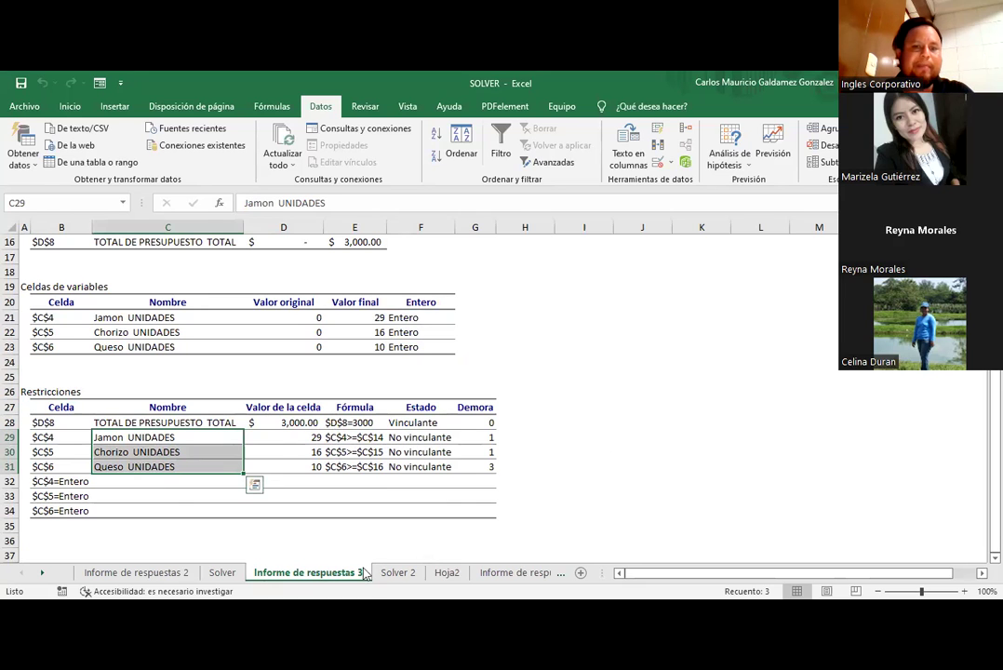
Step: Check the minimum purchases in C14:C16 on the Solver 2 sheet and the report's integer constraints in B32:B34
click(398, 572)
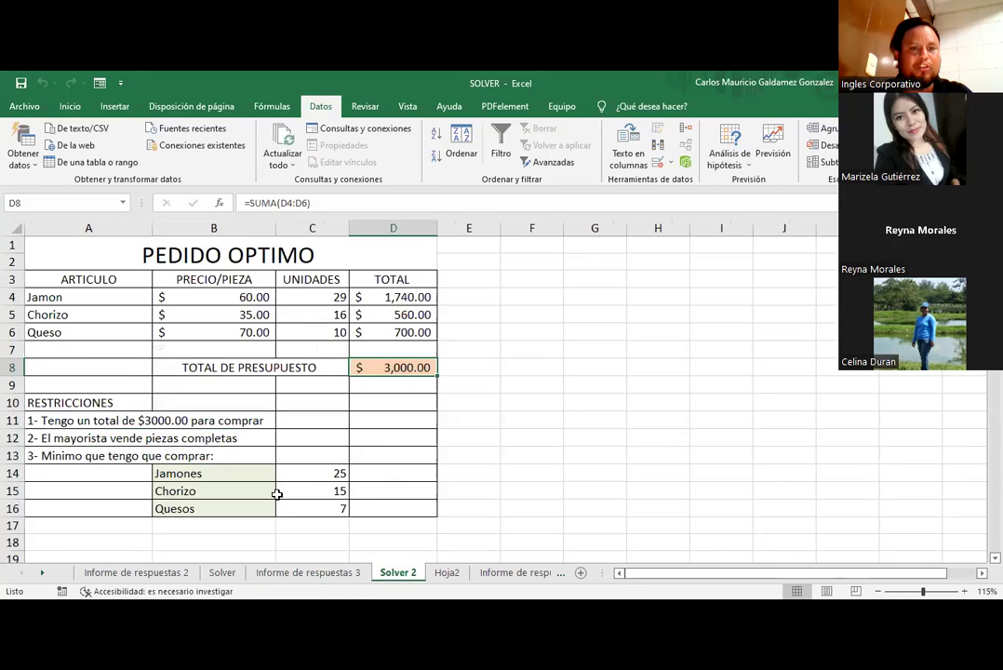
click(329, 474)
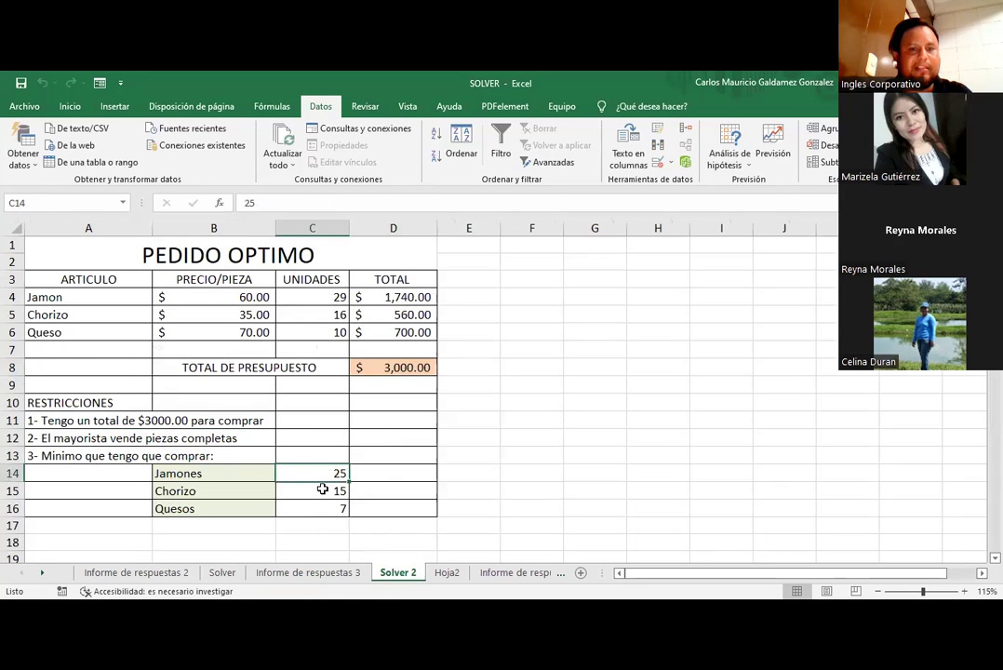
click(342, 570)
drag(56, 482, 64, 511)
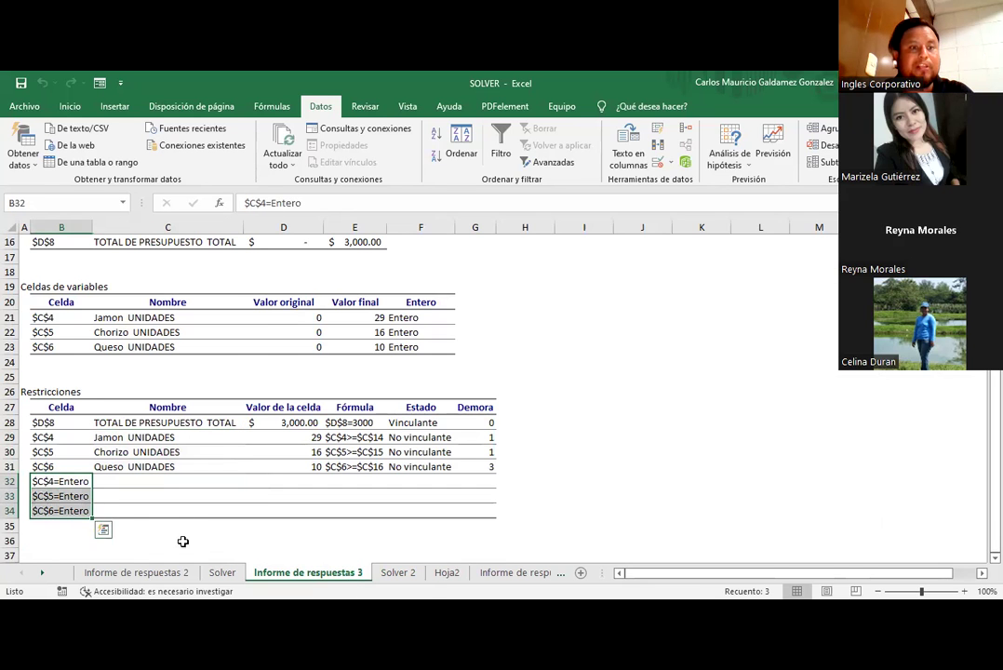
Step: Check the solved units in C4:C6 on the Solver 2 sheet, and go back over Informe de respuestas 3
click(219, 572)
click(400, 571)
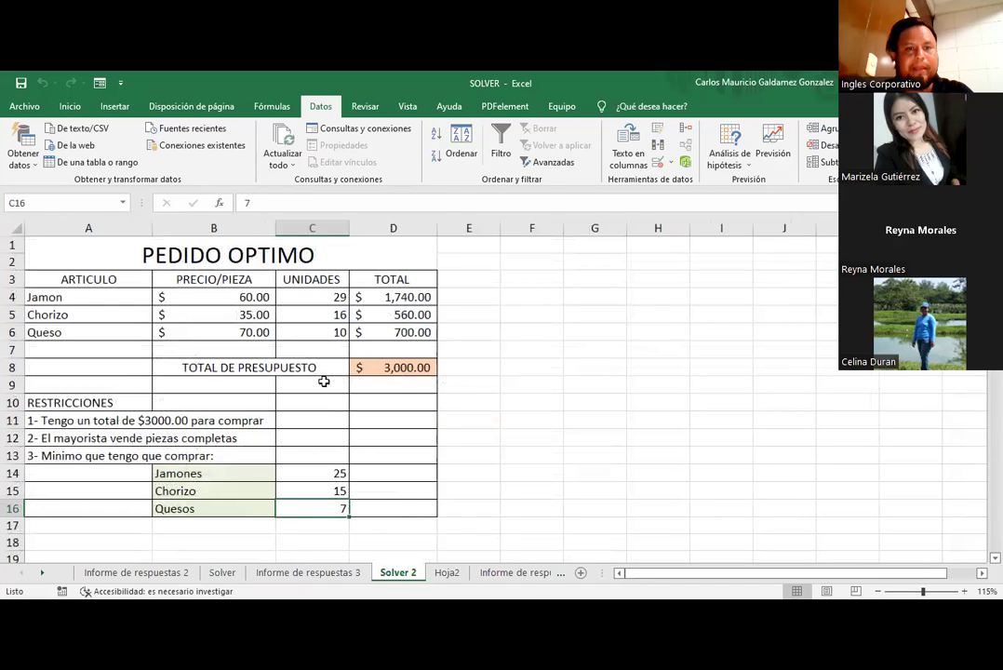
click(313, 299)
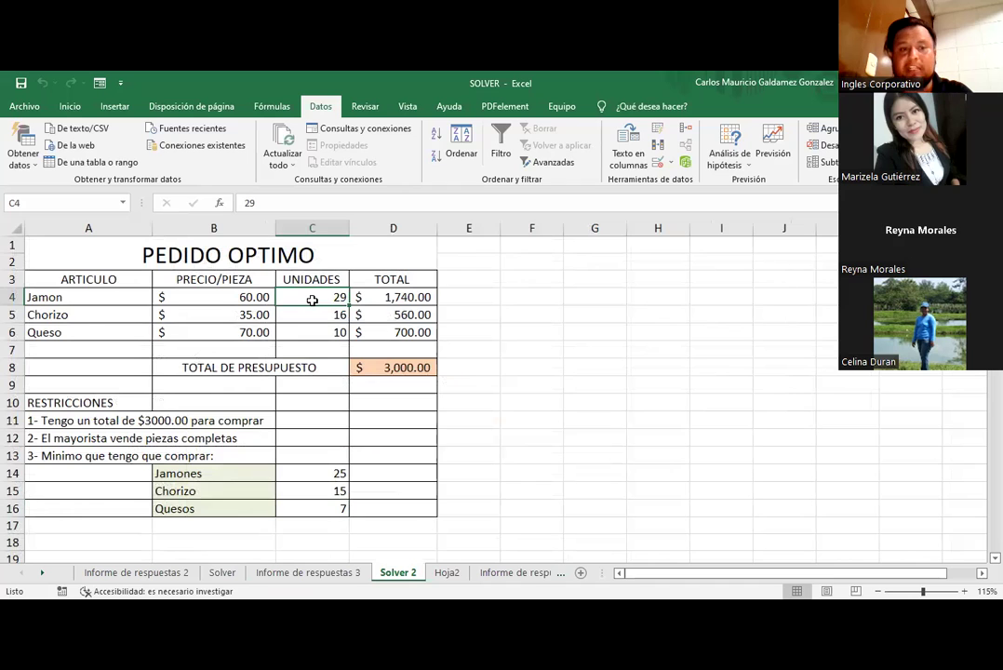
drag(312, 299, 314, 331)
click(351, 574)
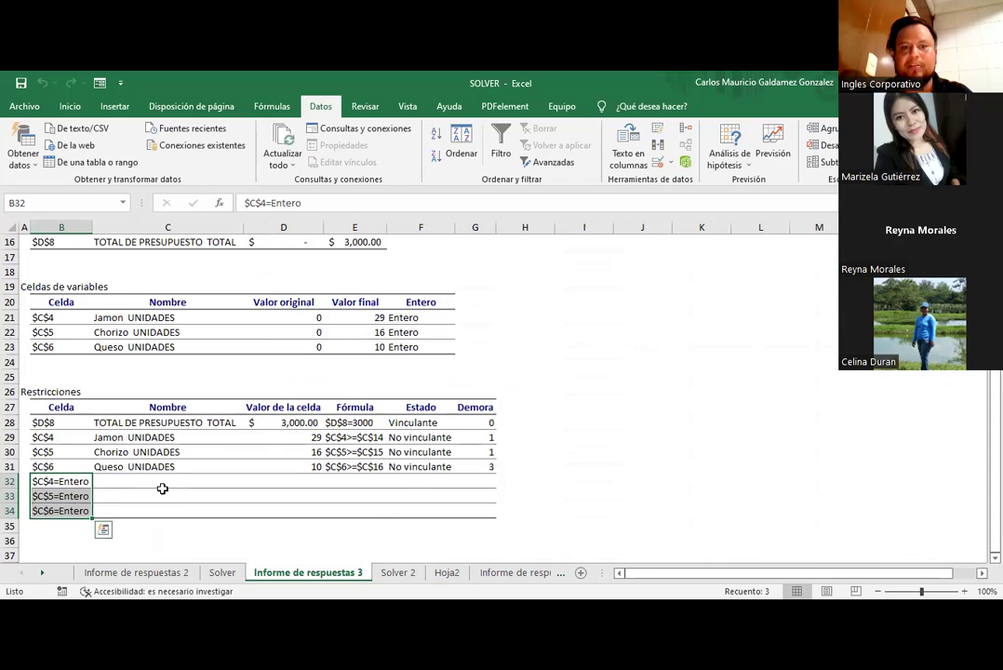
scroll(263, 502, down, 2)
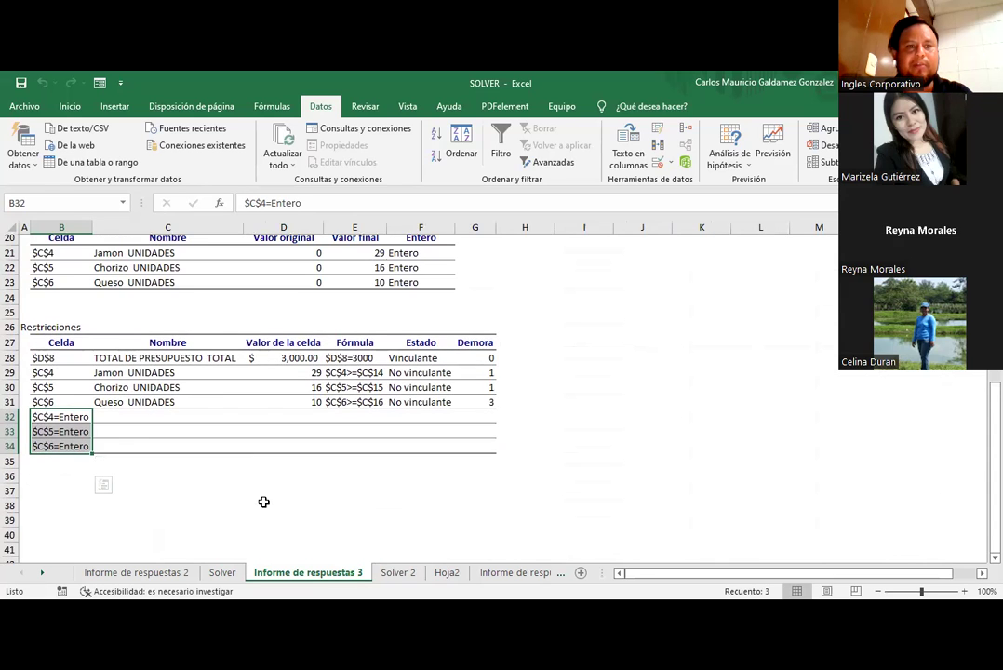
scroll(263, 501, up, 6)
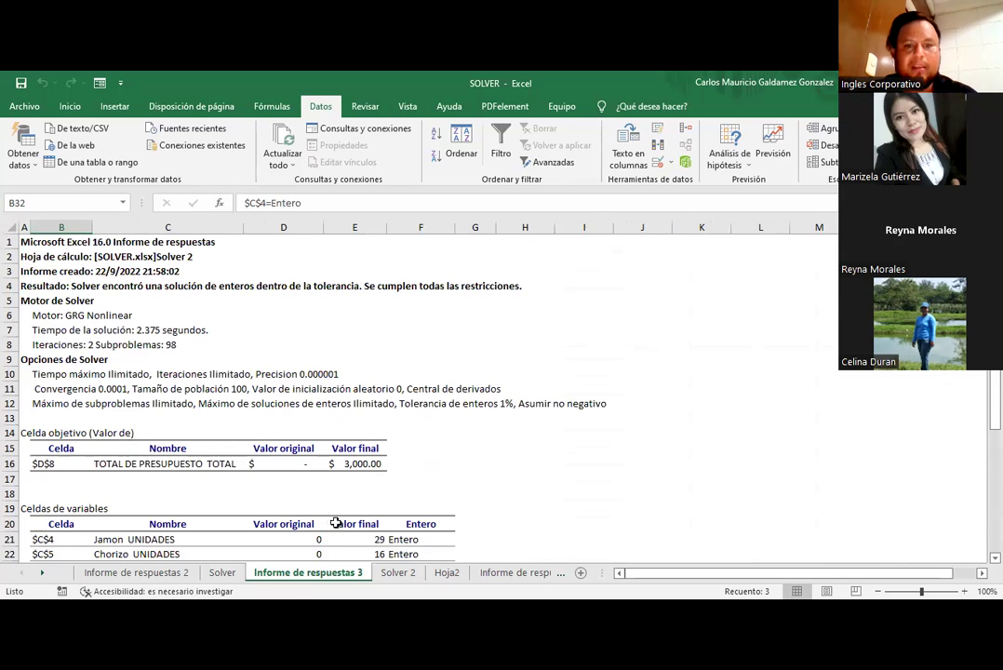
Step: Insert a new worksheet and move it to the end of the workbook, after Informe de respuestas 1
click(397, 572)
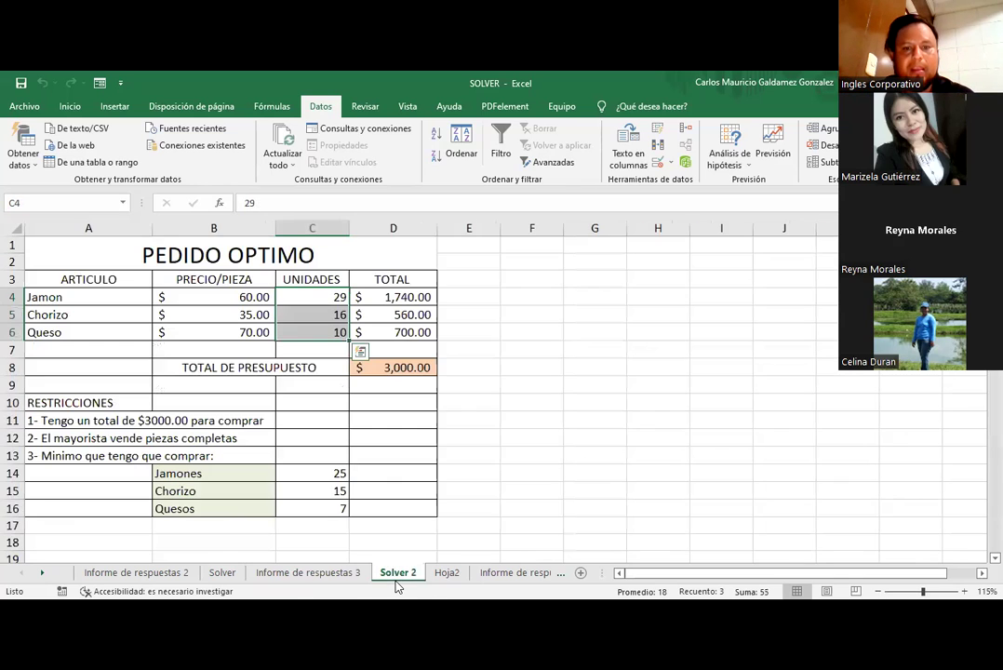
click(580, 574)
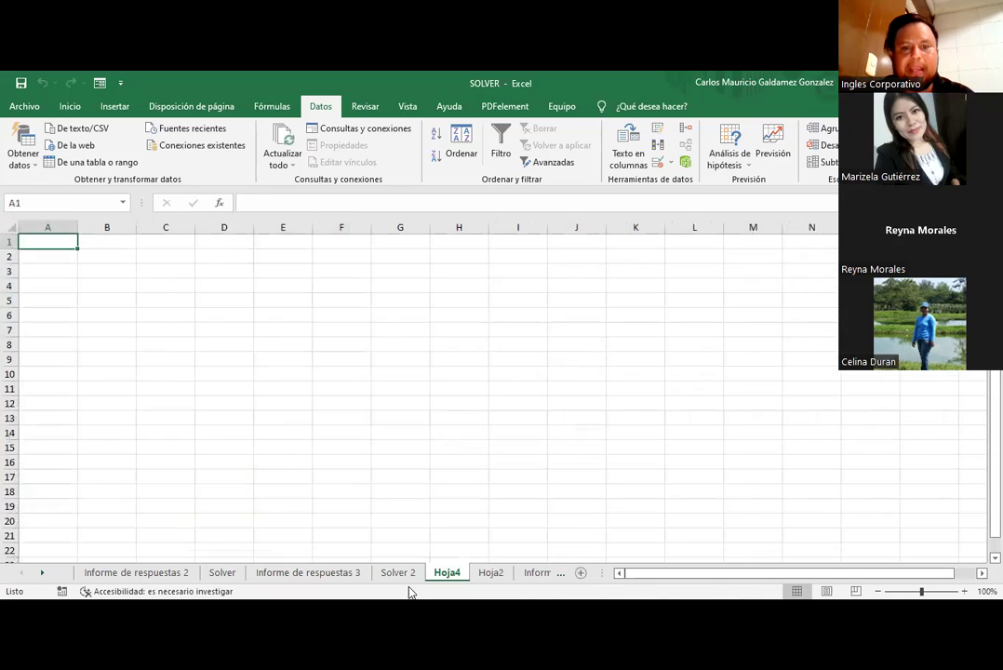
key(ctrl+Page_Up)
drag(93, 249, 126, 522)
key(ctrl+c)
click(536, 573)
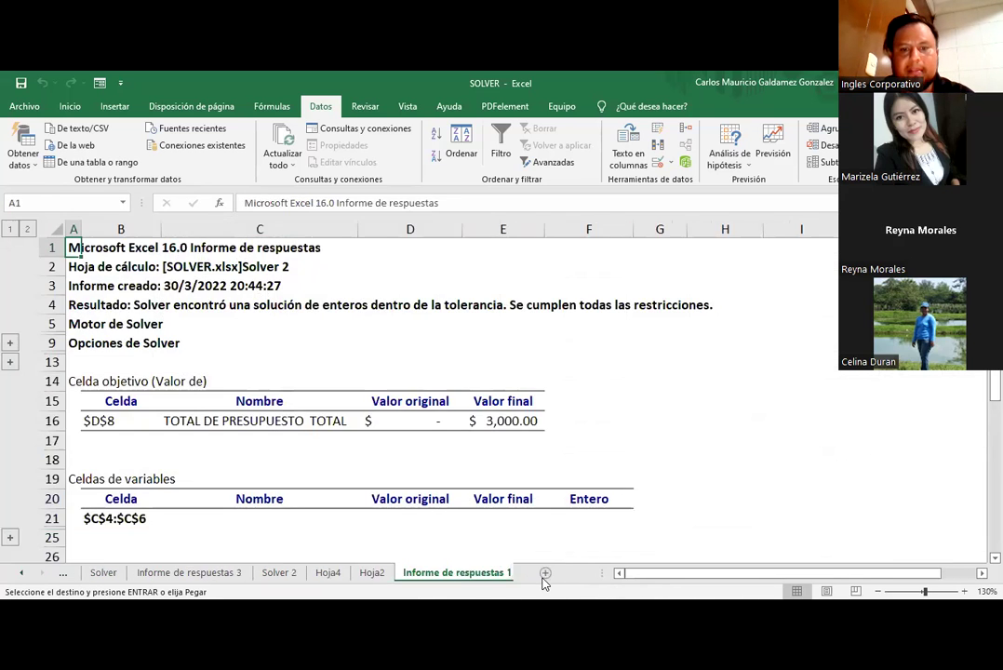
click(369, 578)
drag(320, 573, 516, 584)
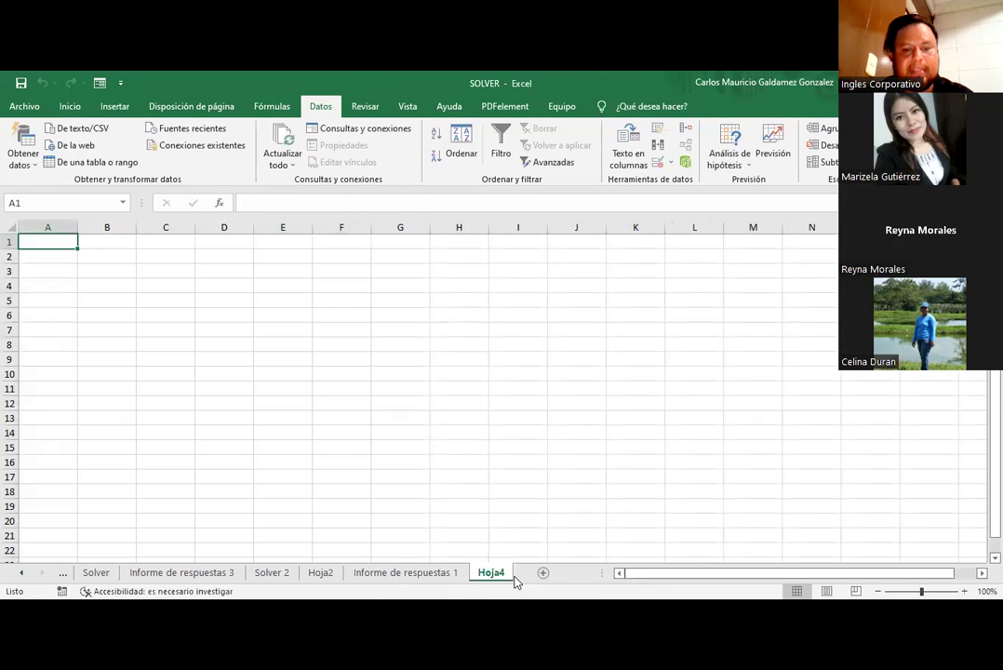
Step: Copy the Pedido Optimo table in A1:D17 of the Solver 2 sheet to A1 of the new sheet
click(267, 572)
key(ctrl+c)
click(510, 575)
key(ctrl+v)
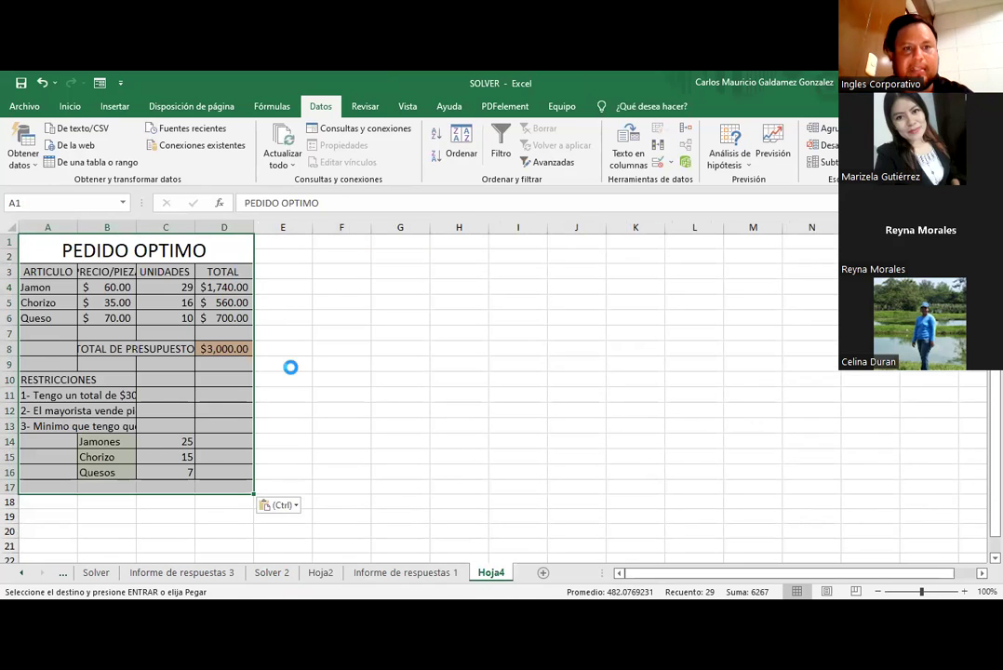
Step: Widen columns A to D of the pasted table so its headings and amounts fit
ctrl+scroll(290, 368, up, 2)
ctrl+scroll(309, 369, down, 1)
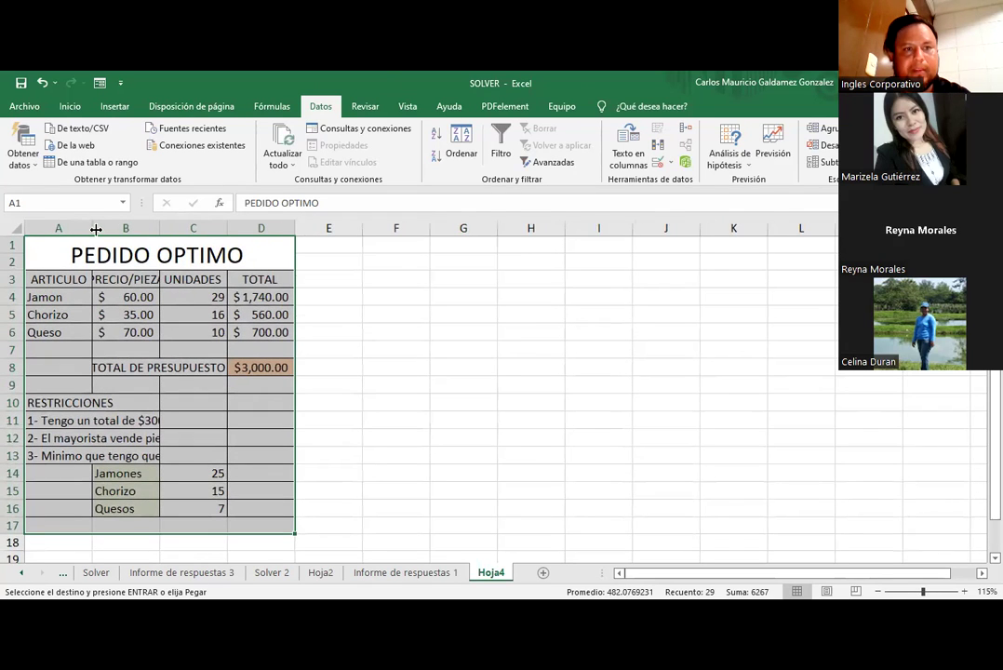
drag(128, 227, 120, 227)
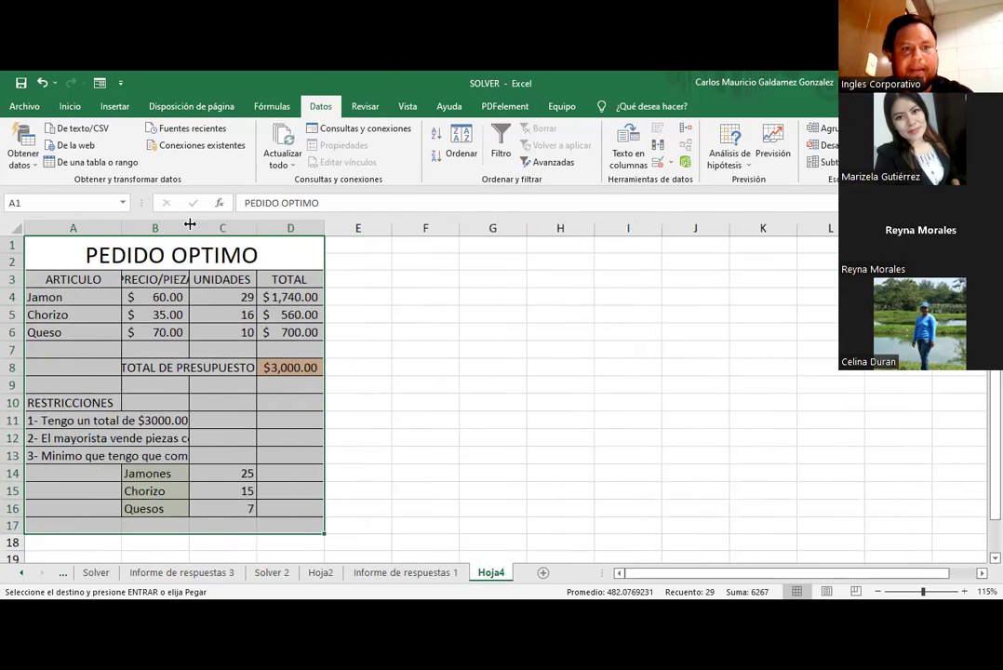
double_click(269, 227)
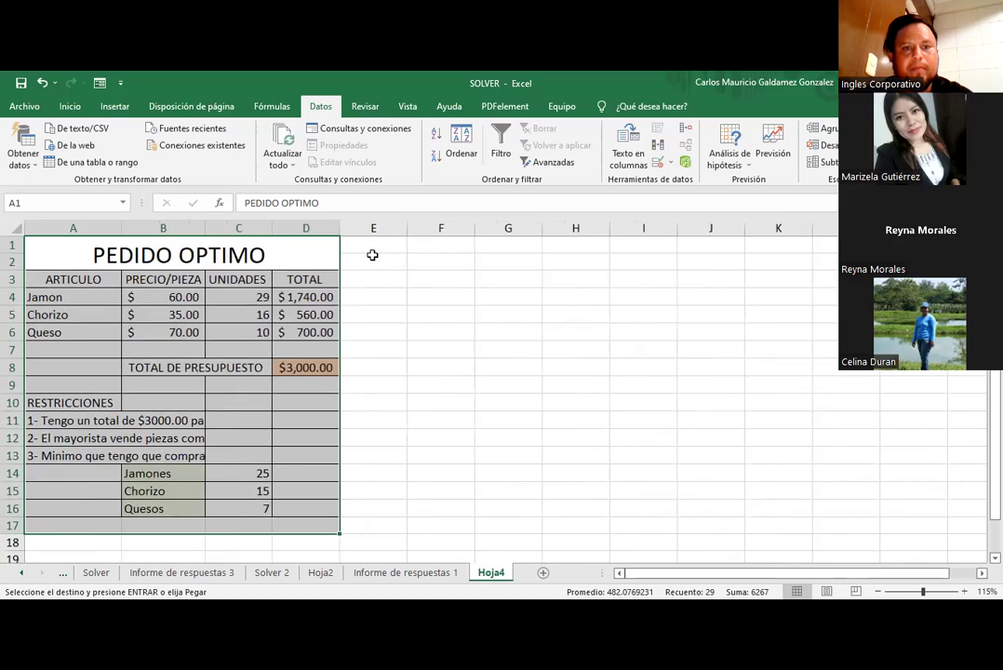
double_click(340, 228)
drag(340, 234, 382, 249)
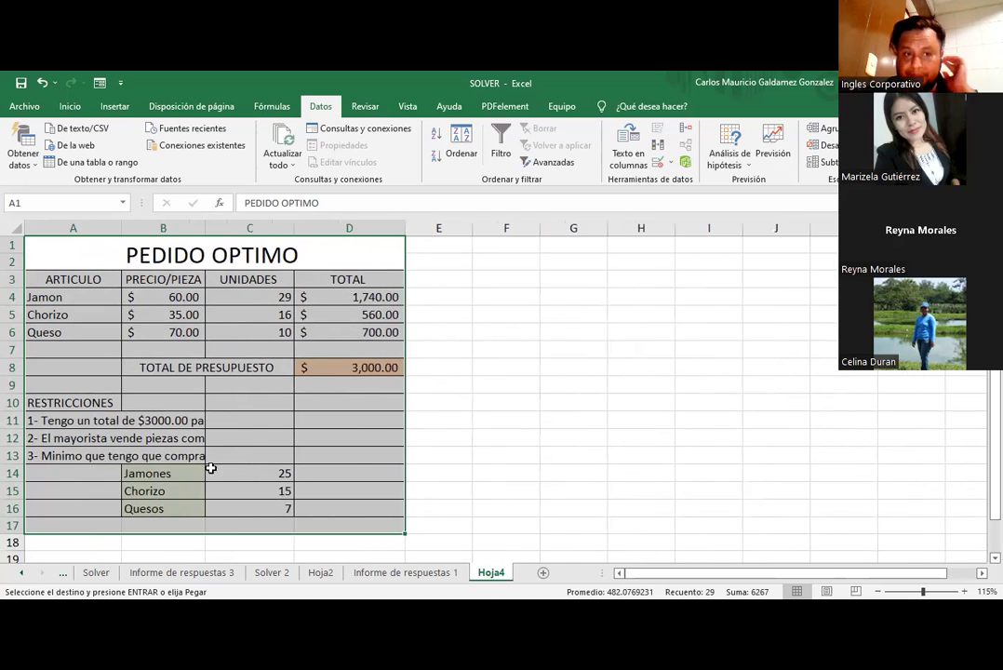
Step: Replace the first article in A4 with Zapato Dama 5
click(92, 293)
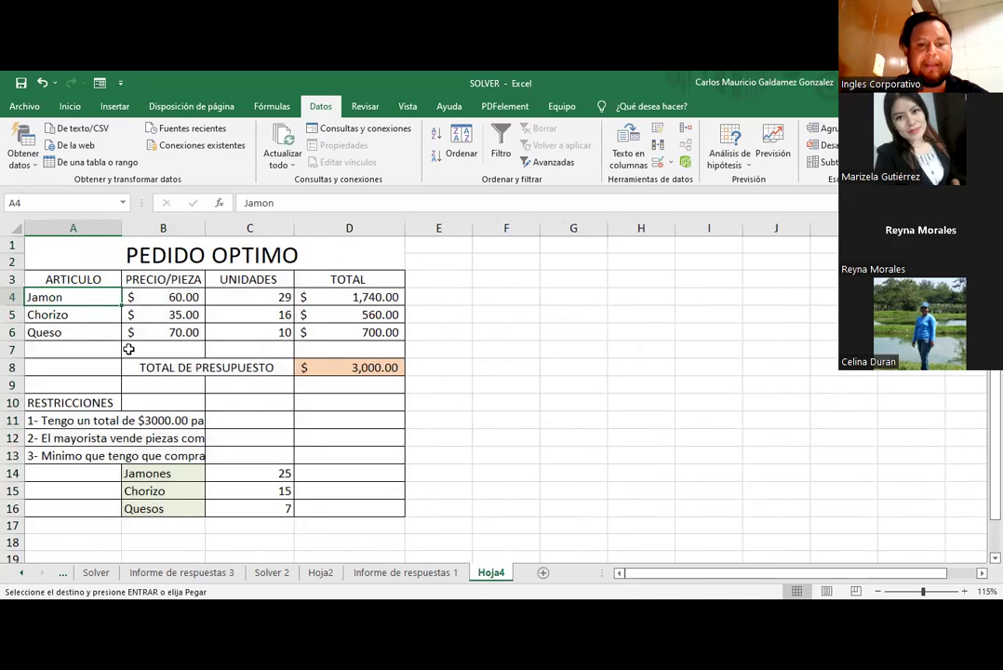
text(Zapato Dama 2)
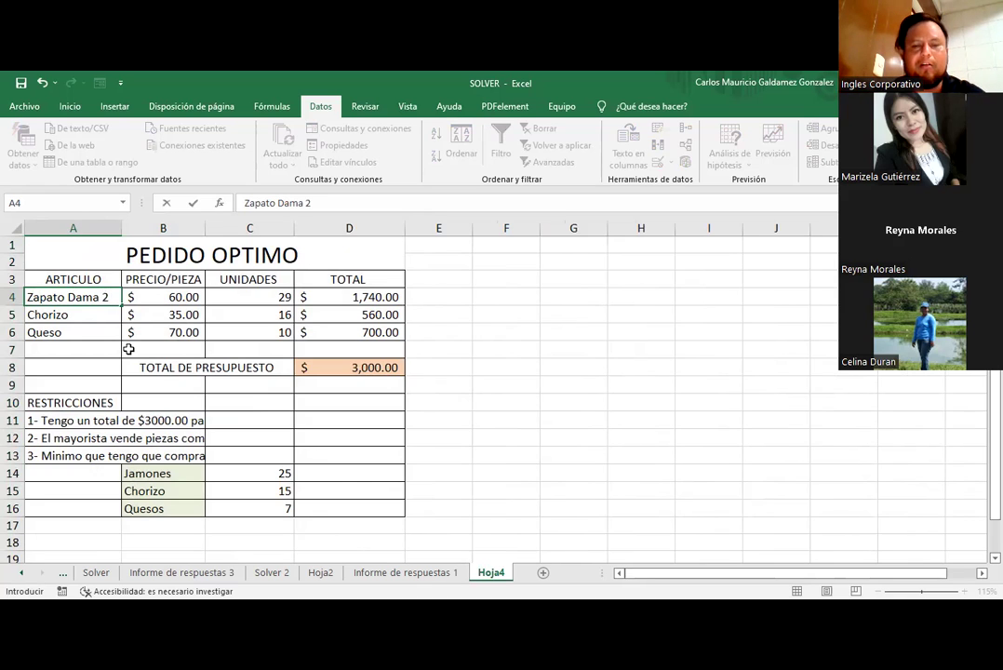
key(BackSpace)
key(BackSpace)
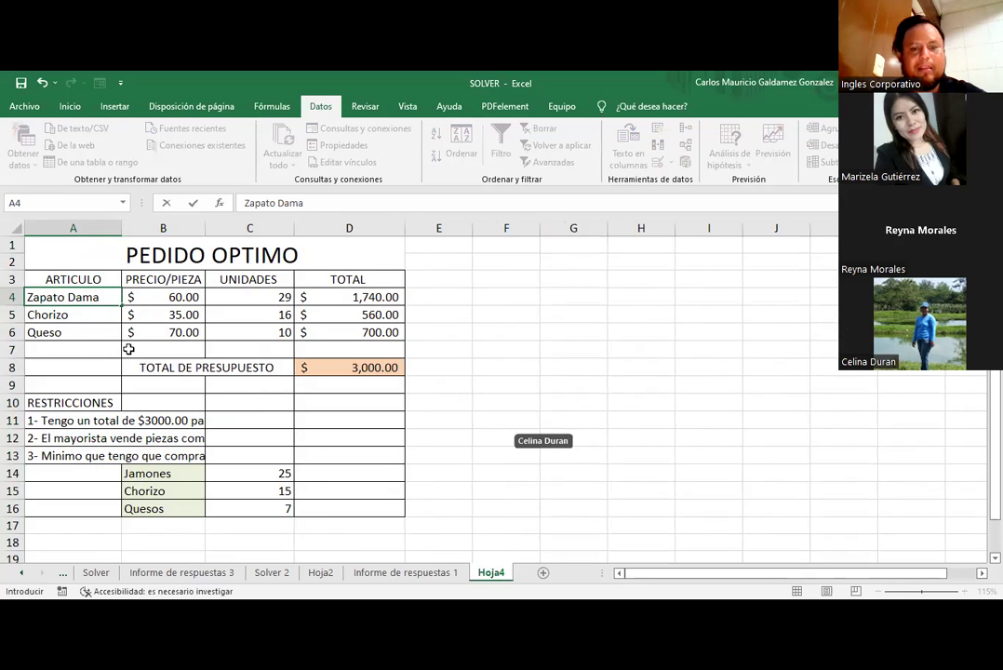
key(Return)
key(Up)
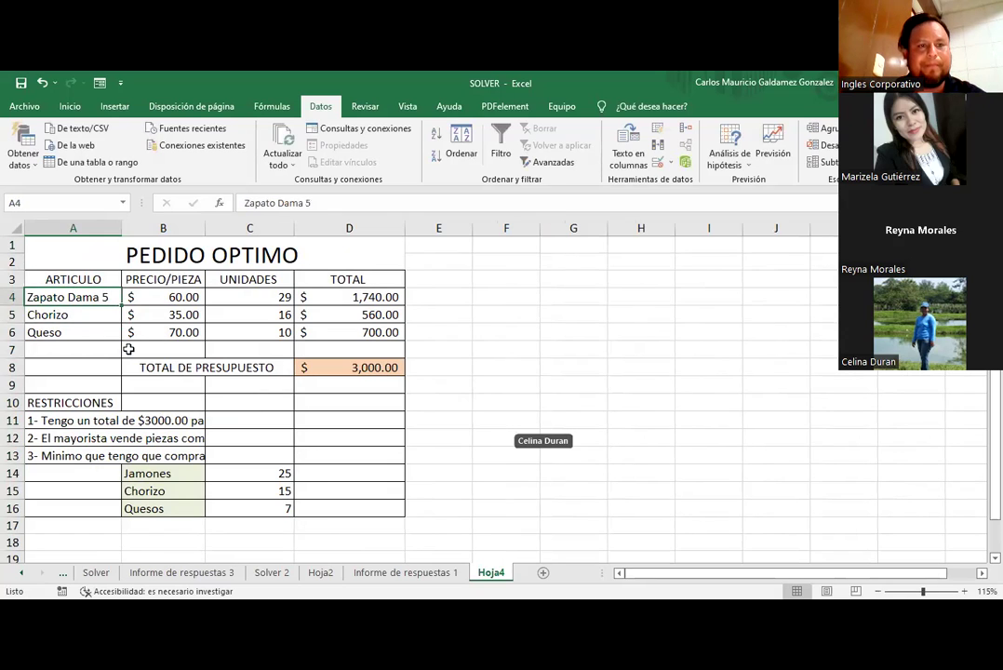
Step: Copy the first article's name to A5 and change the copy to Zapato Dama 8
key(ctrl+c)
key(Down)
key(Return)
key(F2)
key(BackSpace)
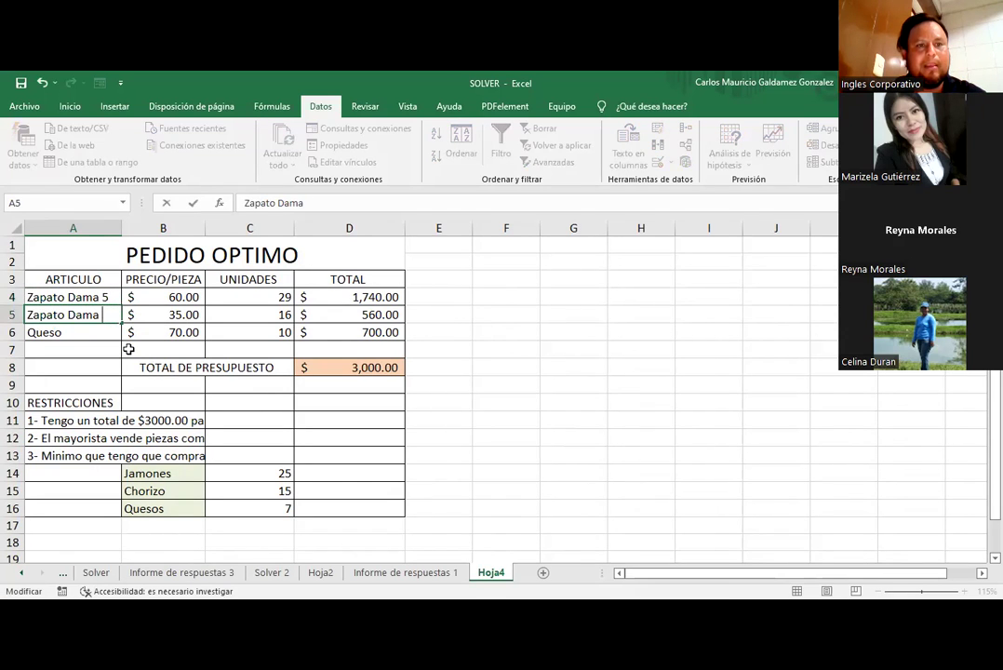
text(8)
key(Return)
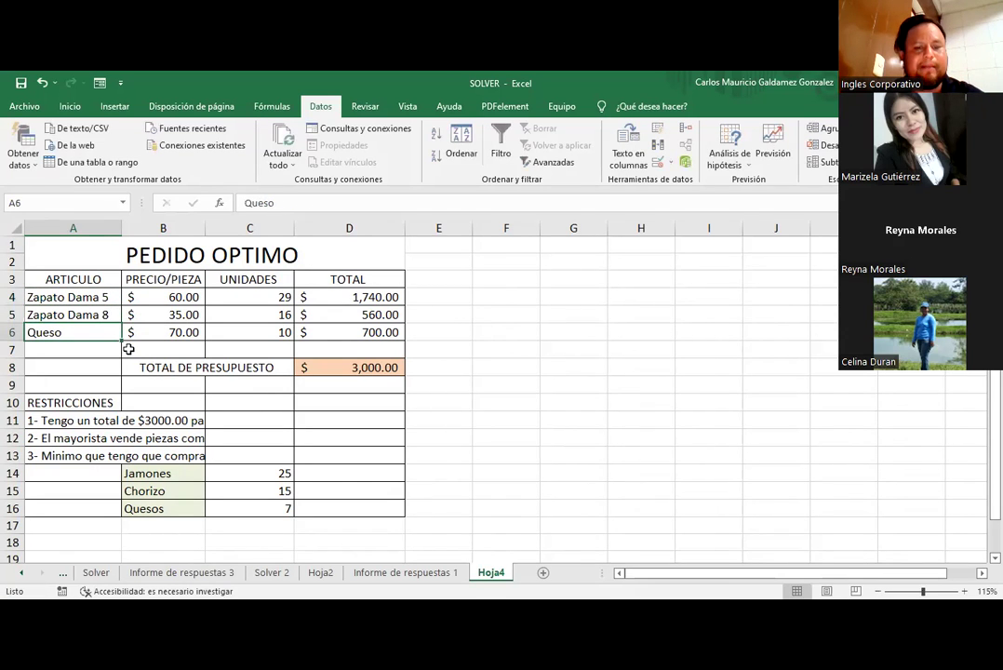
Step: Replace the third article in A6 with Zapato Cab 41
text(Zapato Cab)
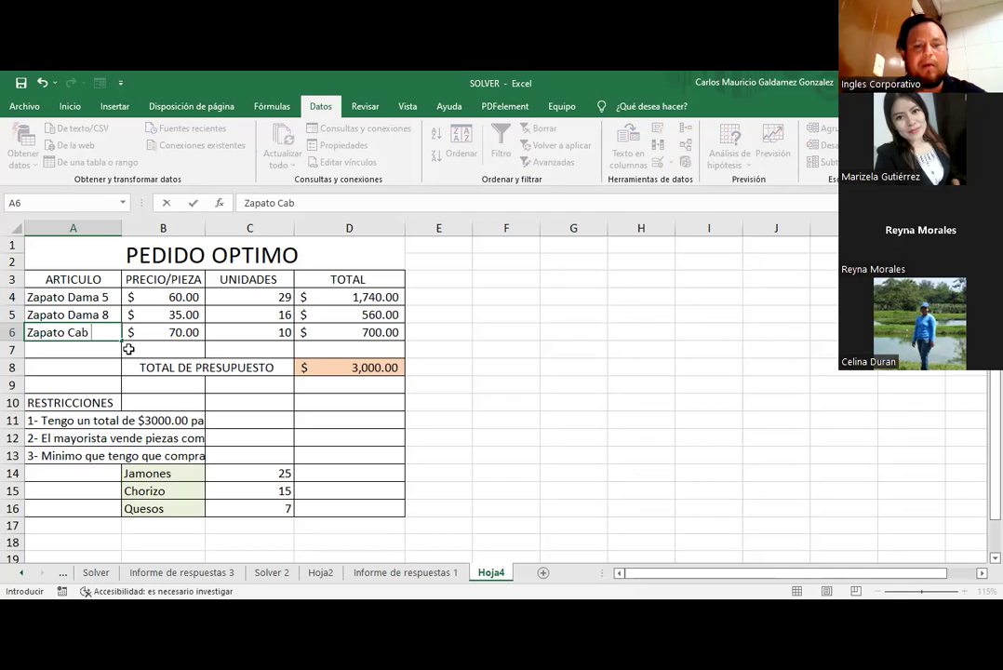
text( 41)
key(Return)
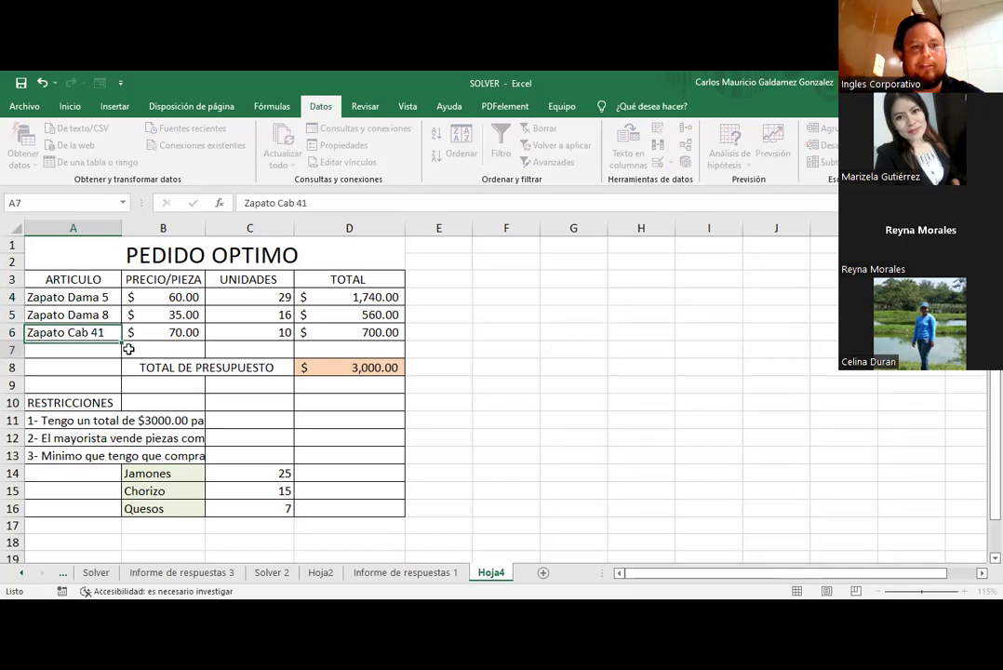
Step: Add Zapato Cab 42 as the fourth article in A7 and insert a blank row above TOTAL DE PRESUPUESTO
key(Up)
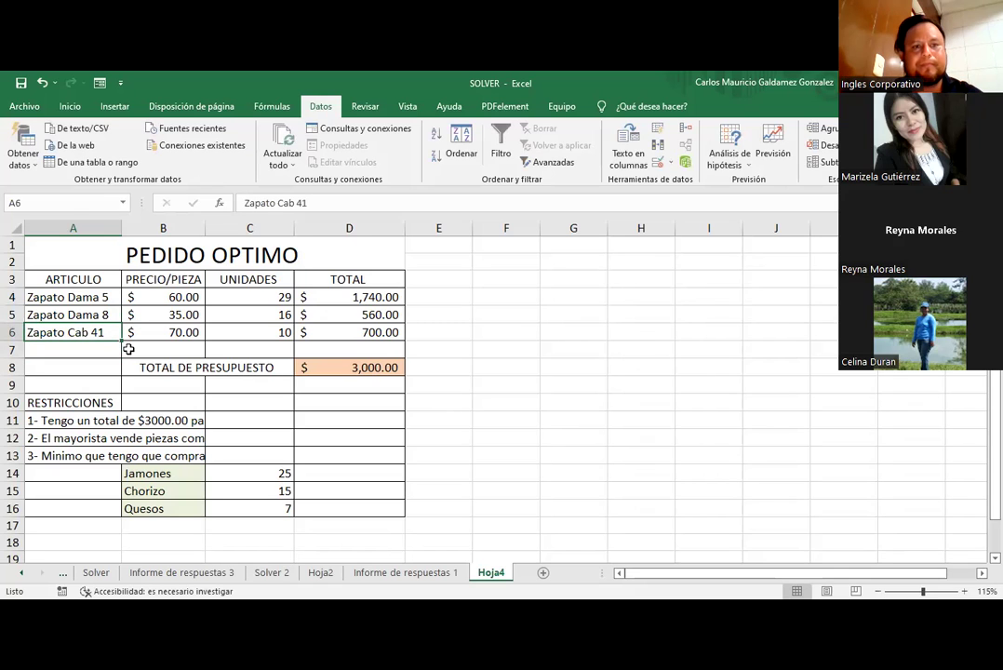
click(9, 367)
right_click(9, 367)
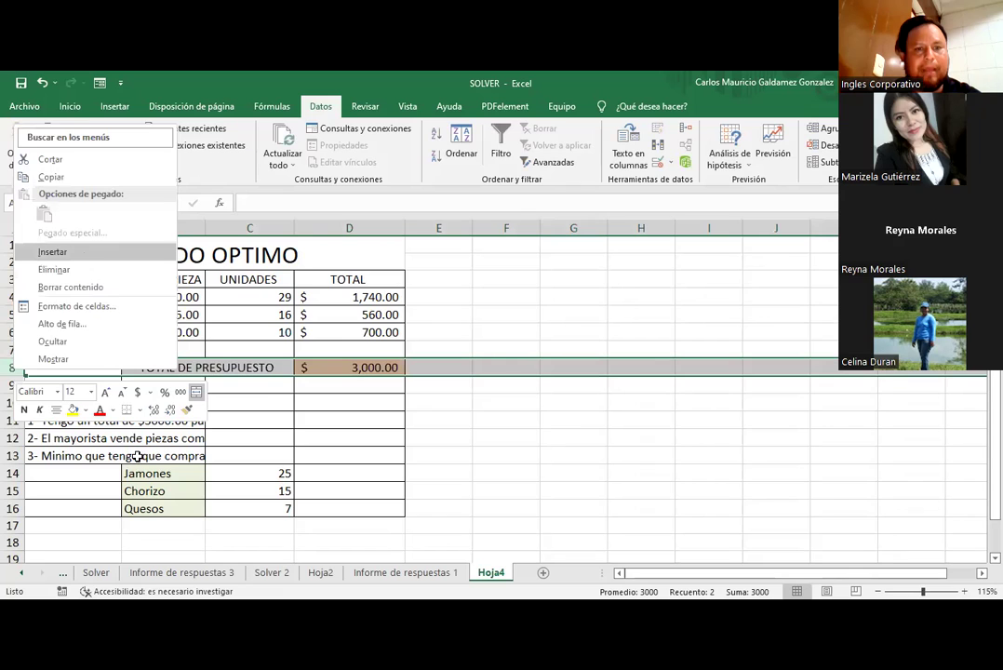
key(Return)
click(172, 418)
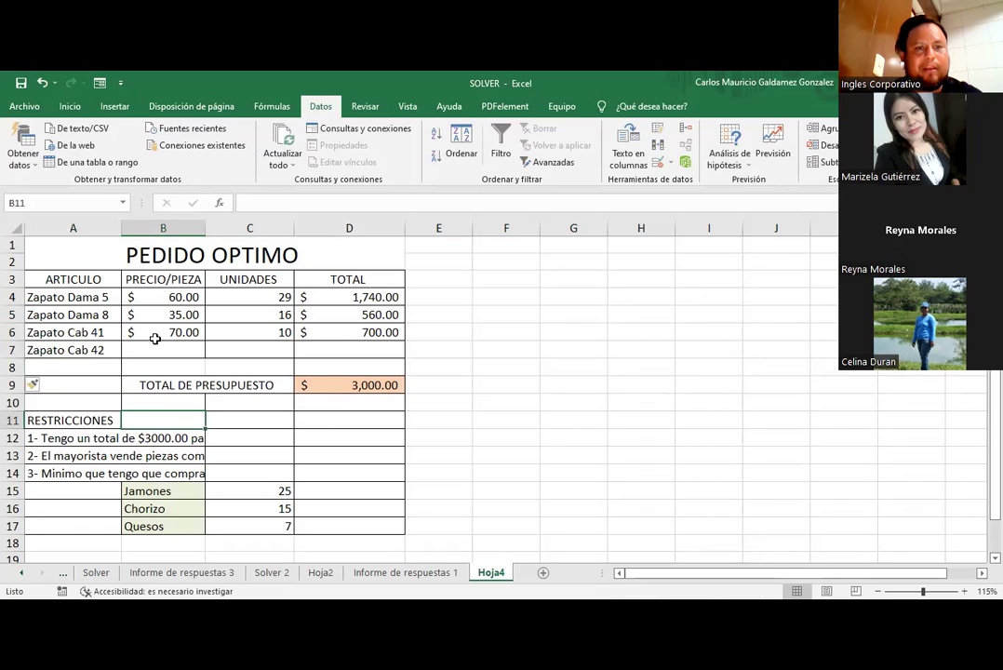
Step: Enter the unit prices 18, 24, 38 and 42 for the four shoe articles in B4:B7
click(168, 297)
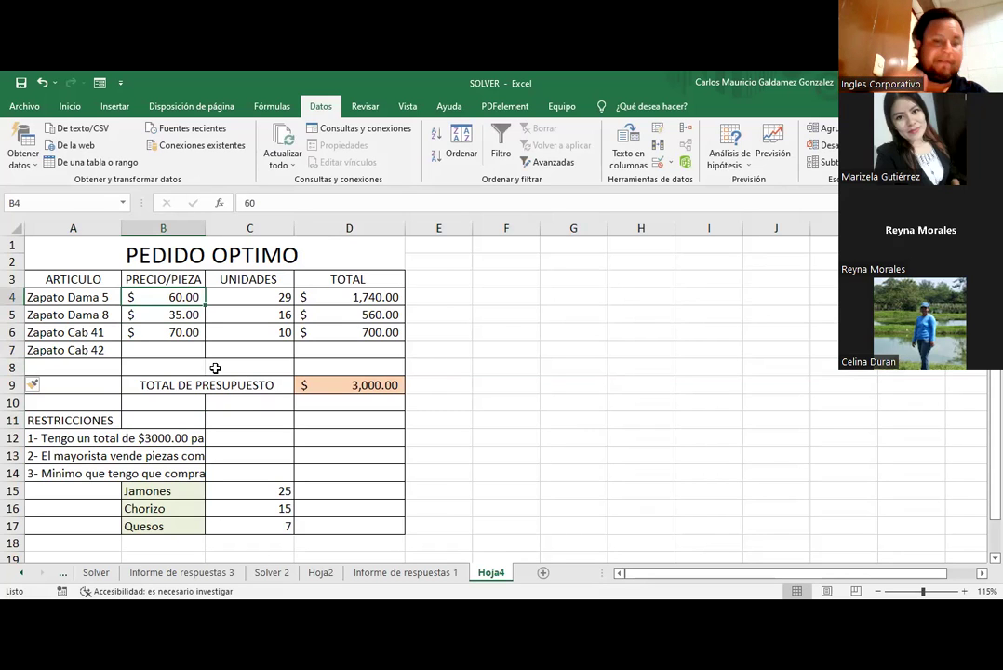
text(18)
key(Return)
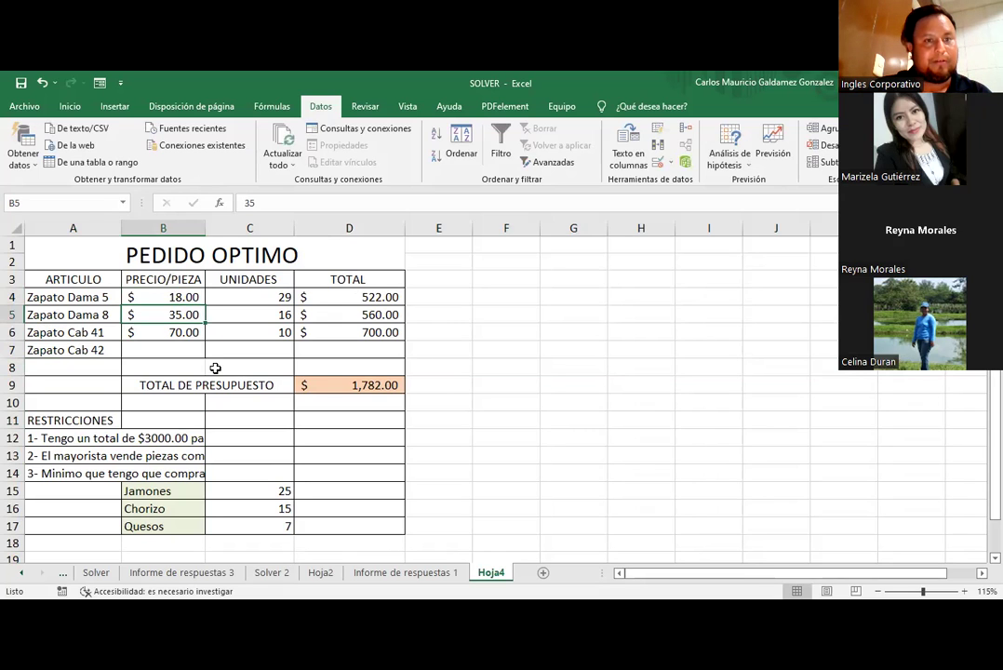
text(24)
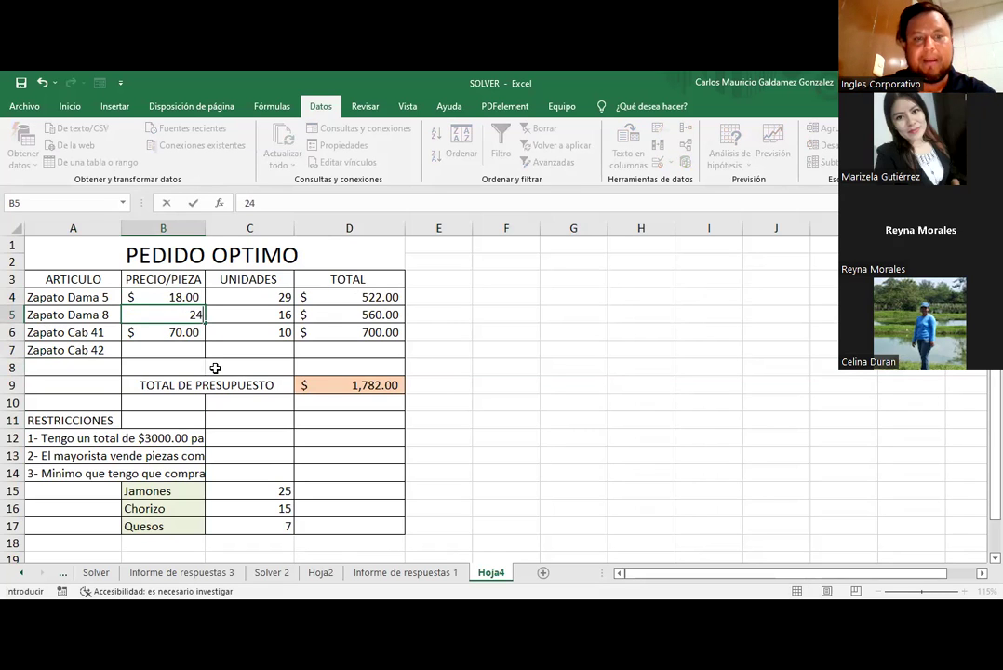
key(Return)
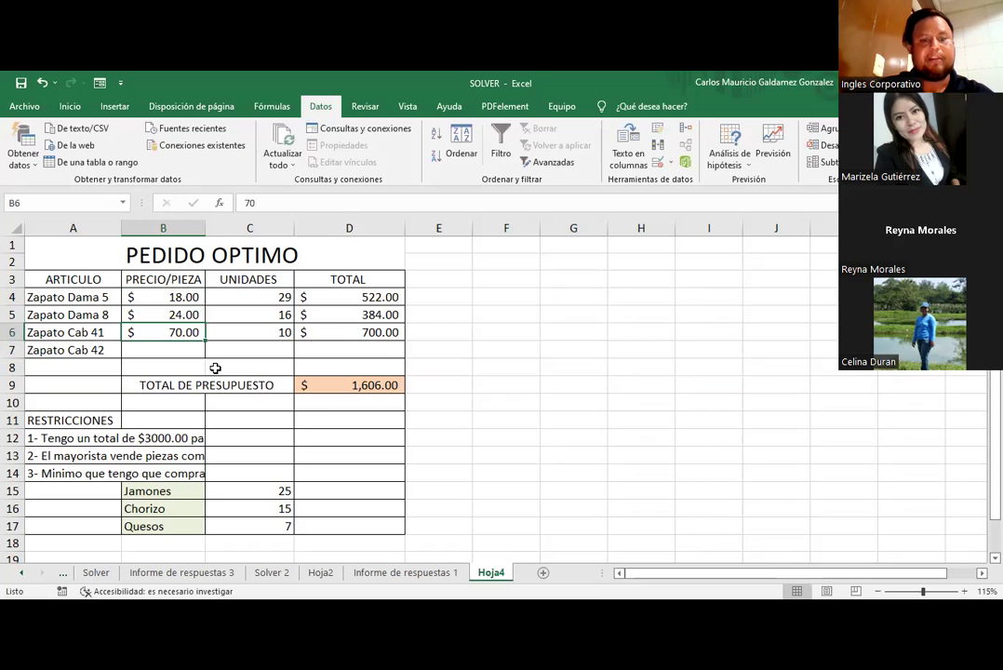
text(38)
key(Return)
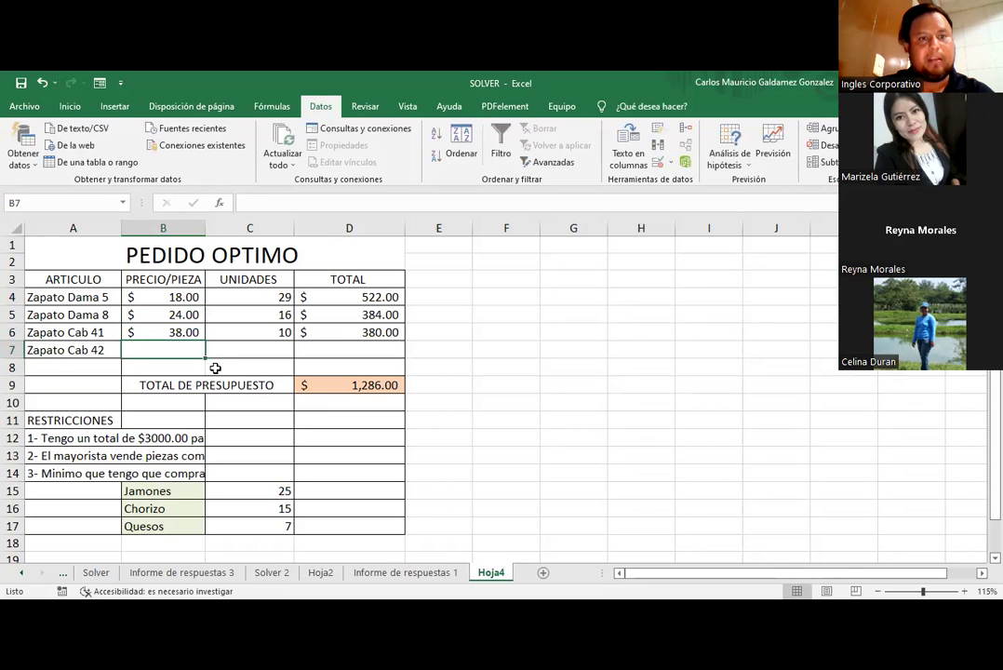
text(42)
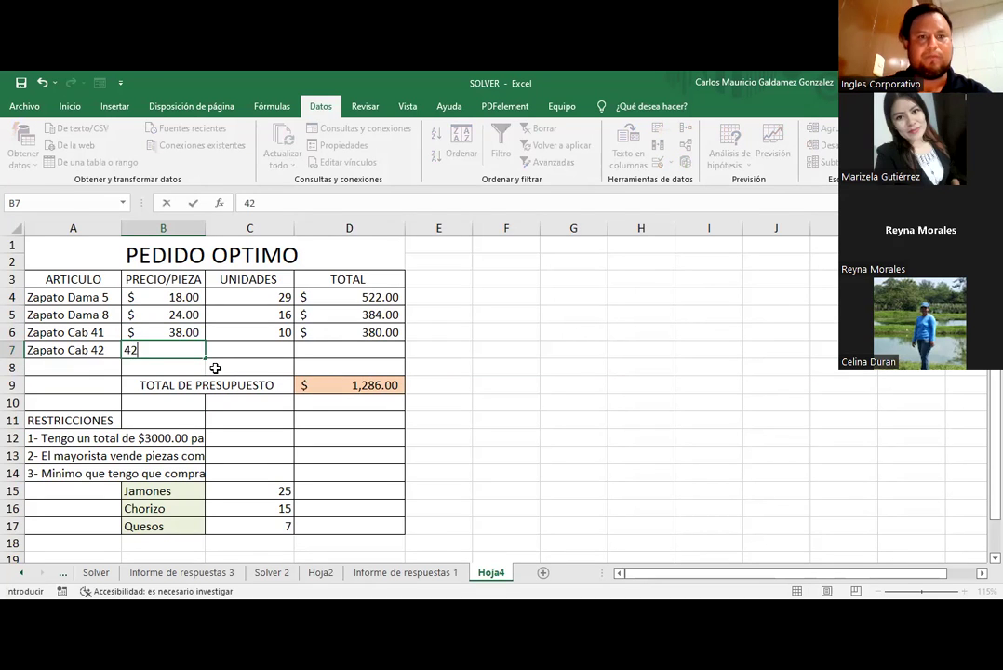
key(Return)
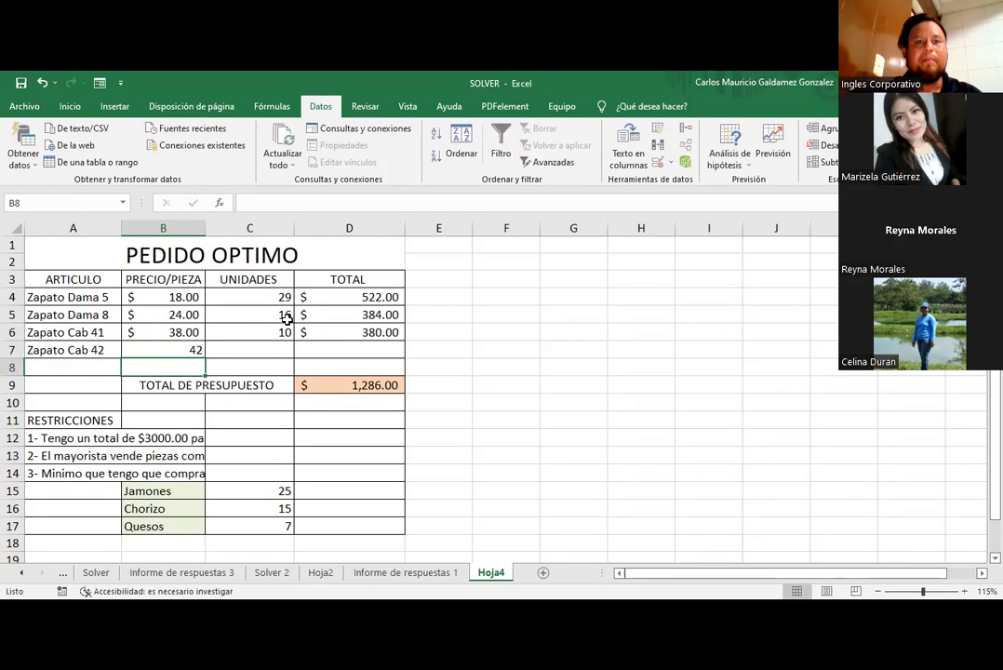
Step: Copy the currency format of B6 to the Zapato Cab 42 price in B7, and clear the units in C4:C7
click(137, 327)
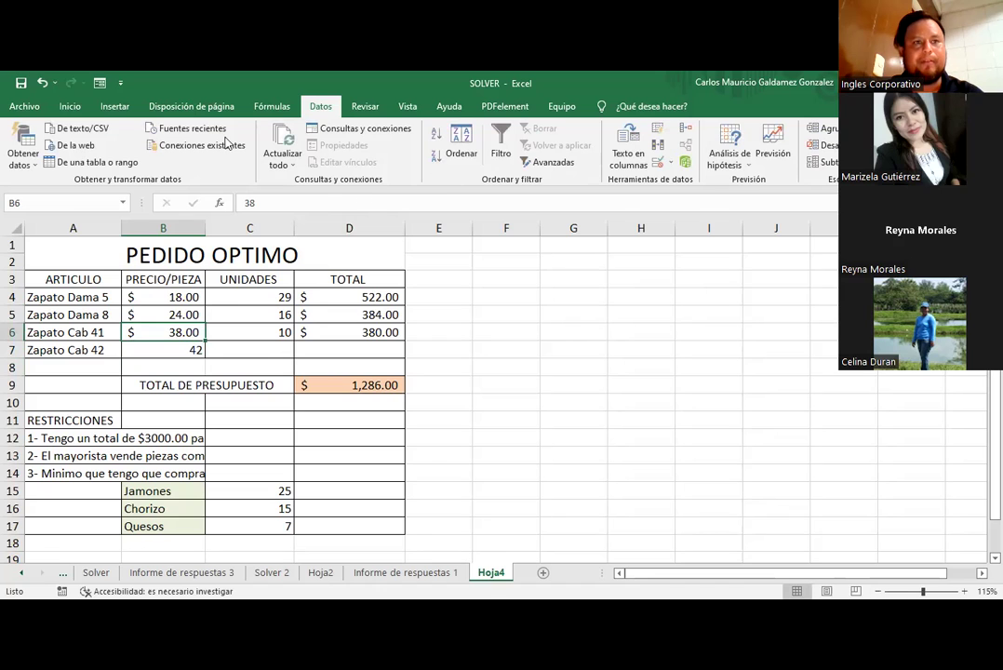
scroll(175, 165, up, 1)
scroll(176, 165, up, 3)
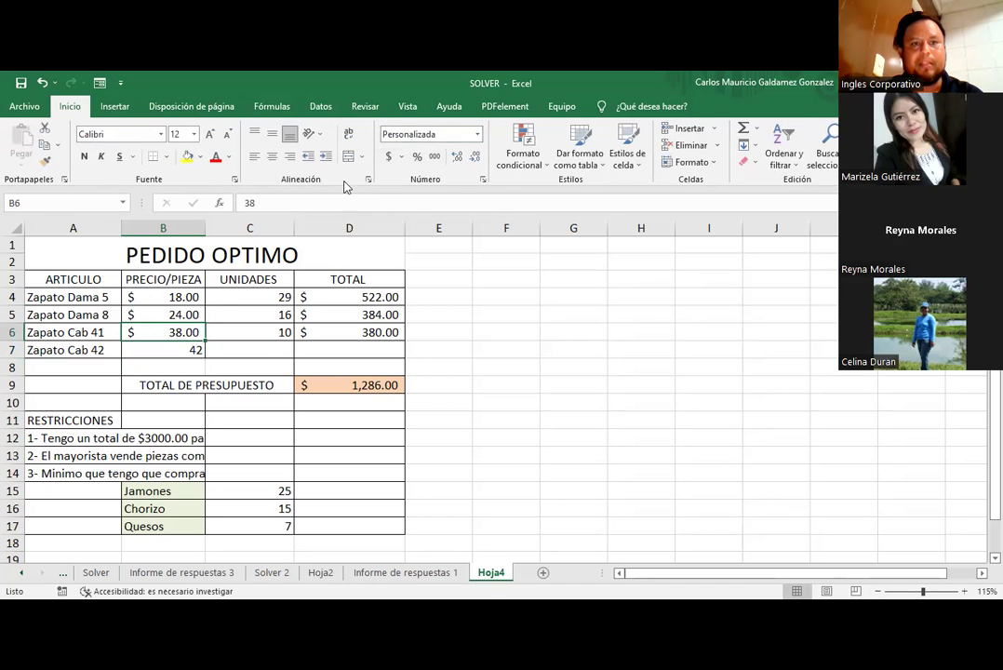
click(45, 161)
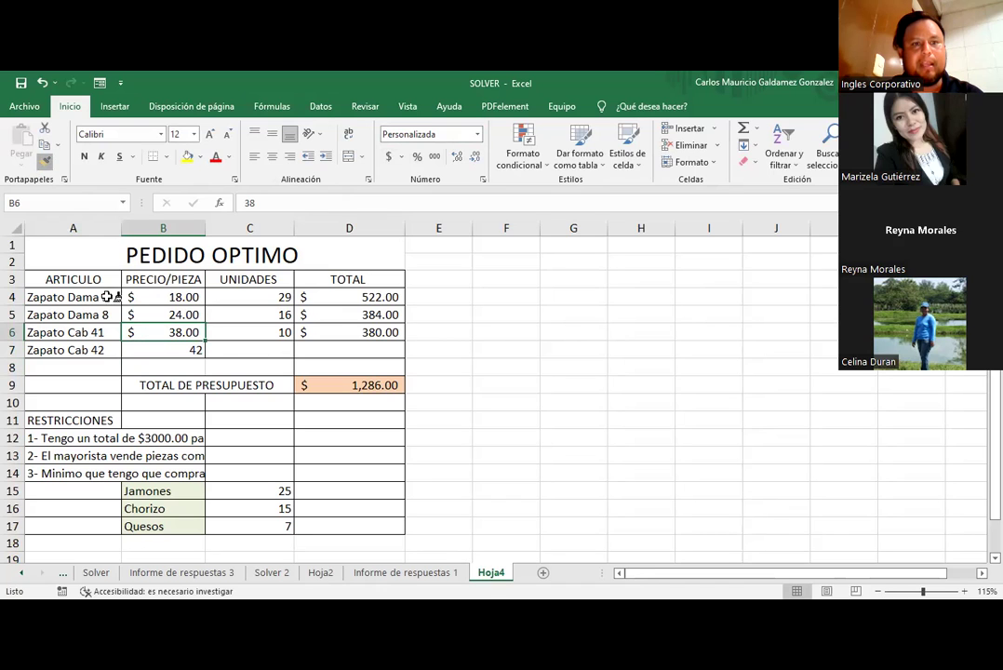
click(145, 349)
drag(245, 299, 253, 342)
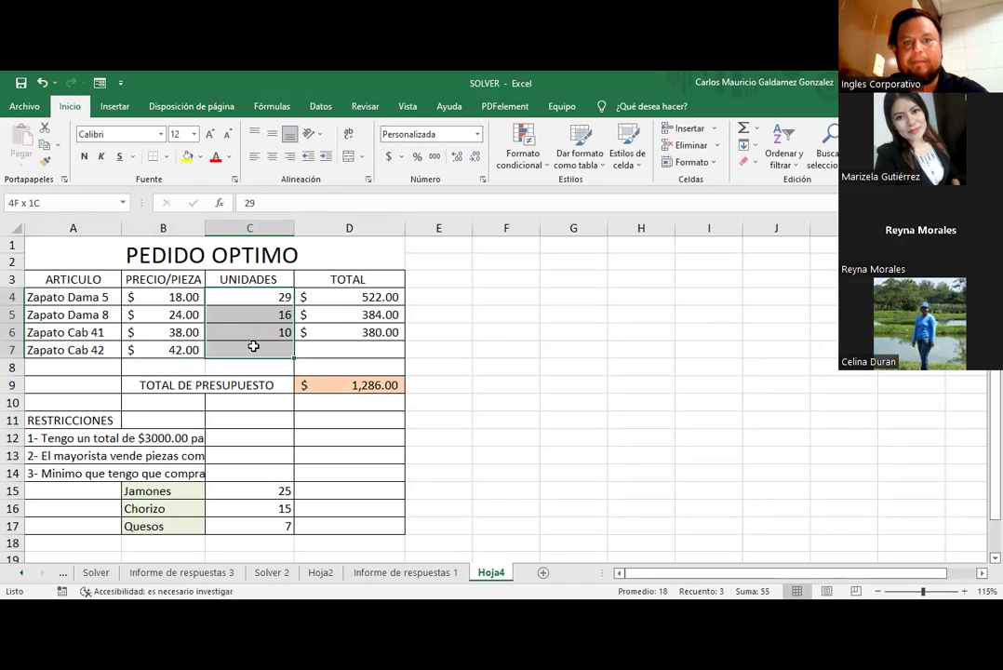
key(Delete)
Step: Widen column B until the restriction texts fit, and change the budget in restriction 1 to $4500.00
click(118, 440)
drag(118, 440, 118, 445)
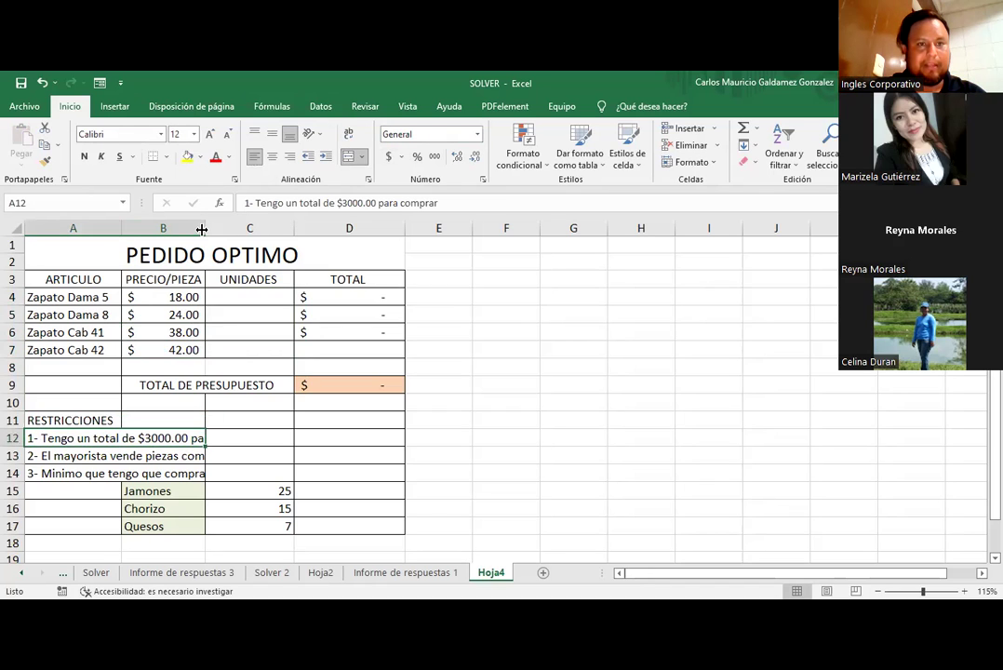
drag(206, 229, 238, 251)
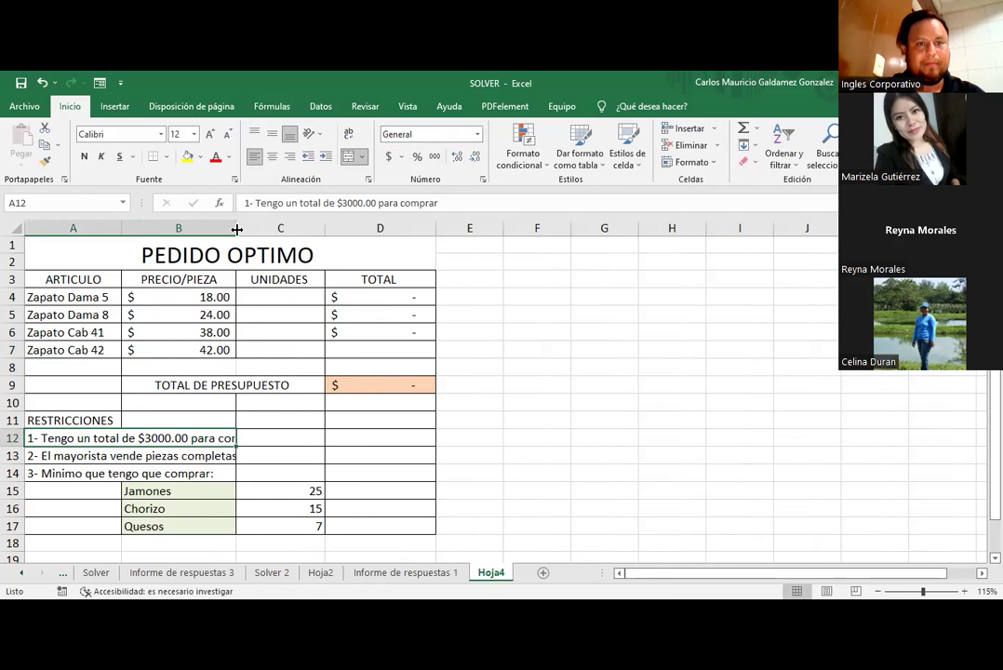
double_click(150, 438)
key(BackSpace)
text(45)
key(Delete)
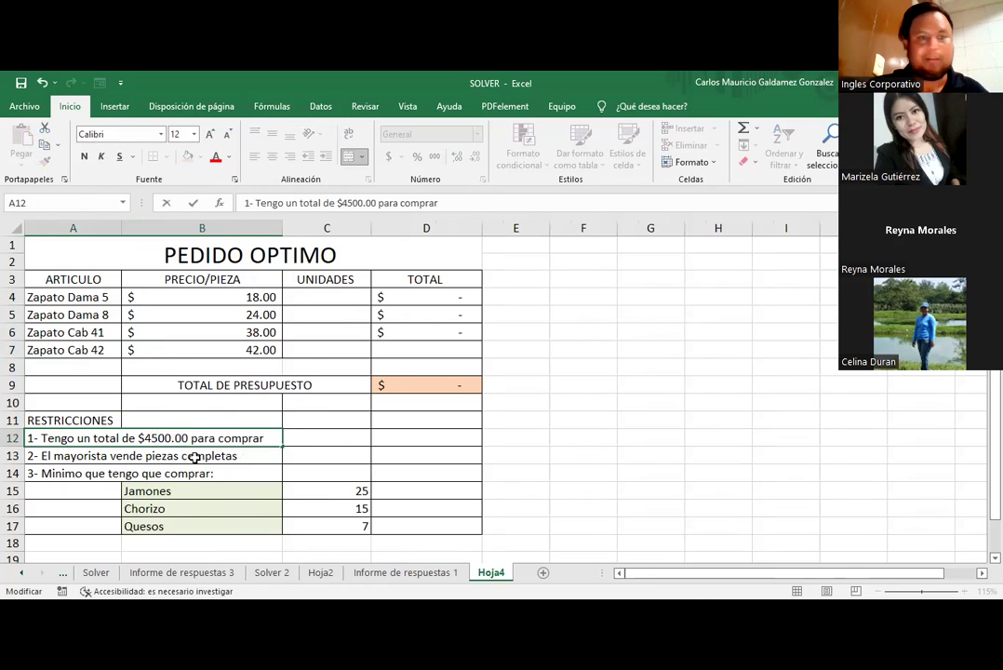
key(Return)
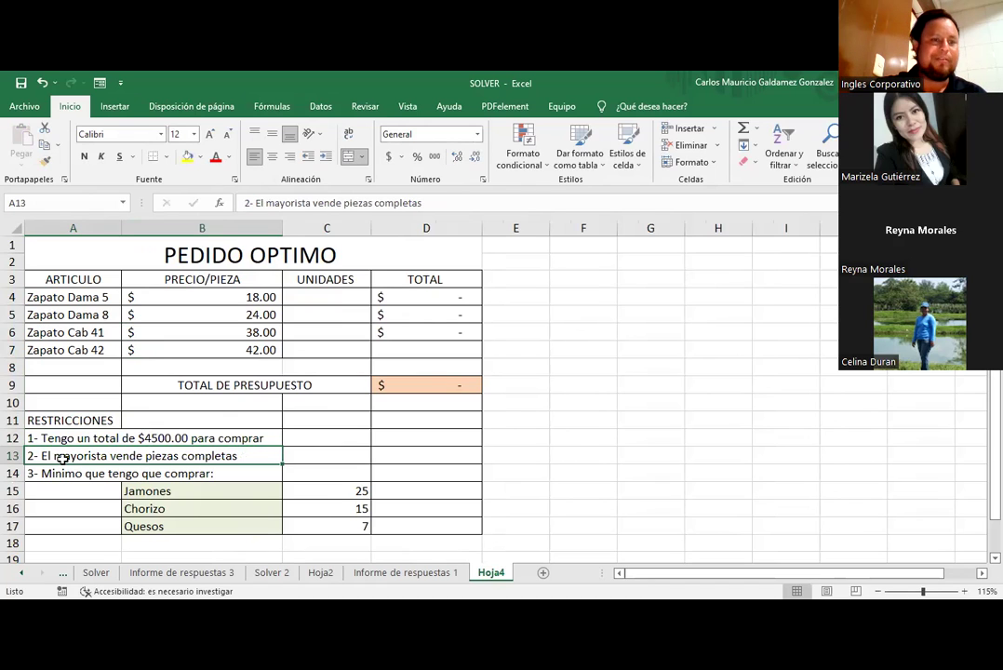
Step: Delete the restriction about the wholesaler selling complete pieces in row 13 and renumber the minimum-purchase restriction as 2
right_click(15, 455)
click(35, 353)
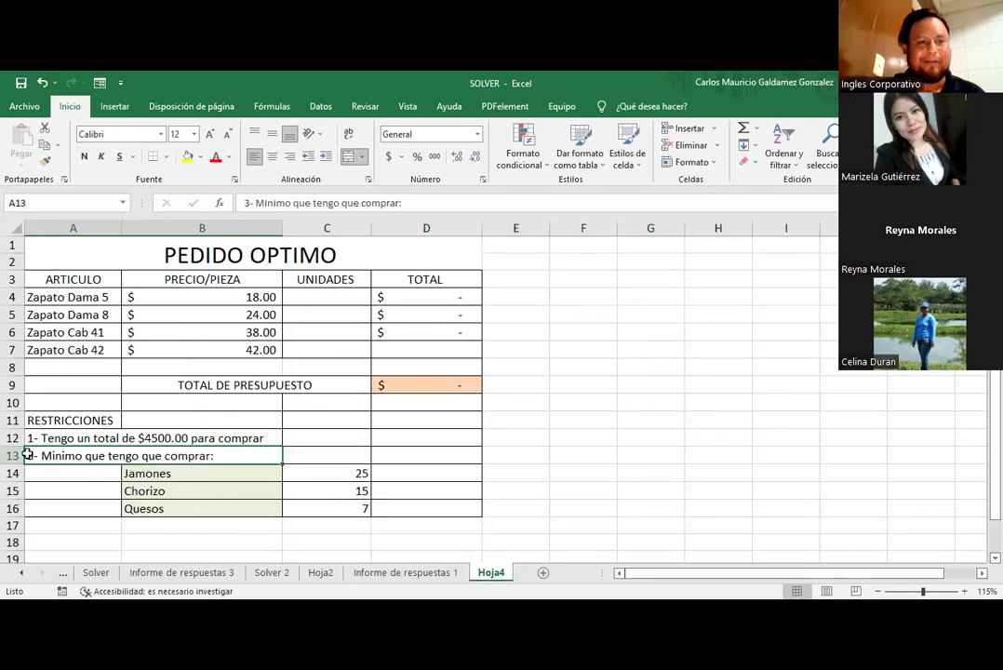
double_click(28, 455)
key(BackSpace)
text(2)
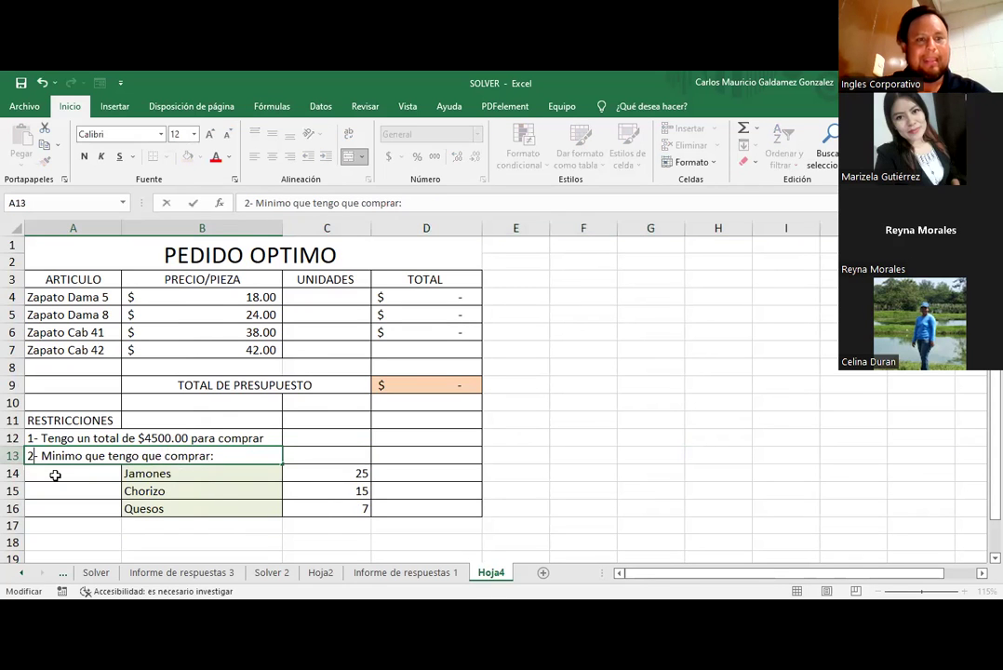
click(256, 476)
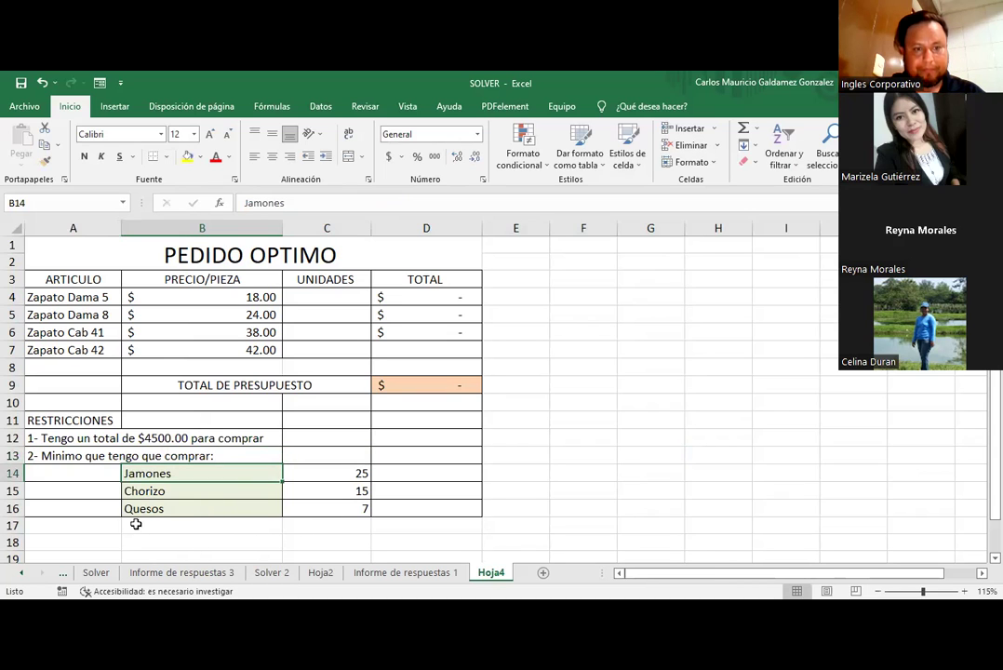
Step: Insert a blank row above Quesos in the minimums list, and replace Jamones in row 14 with Dama 8, minimum 20
right_click(14, 510)
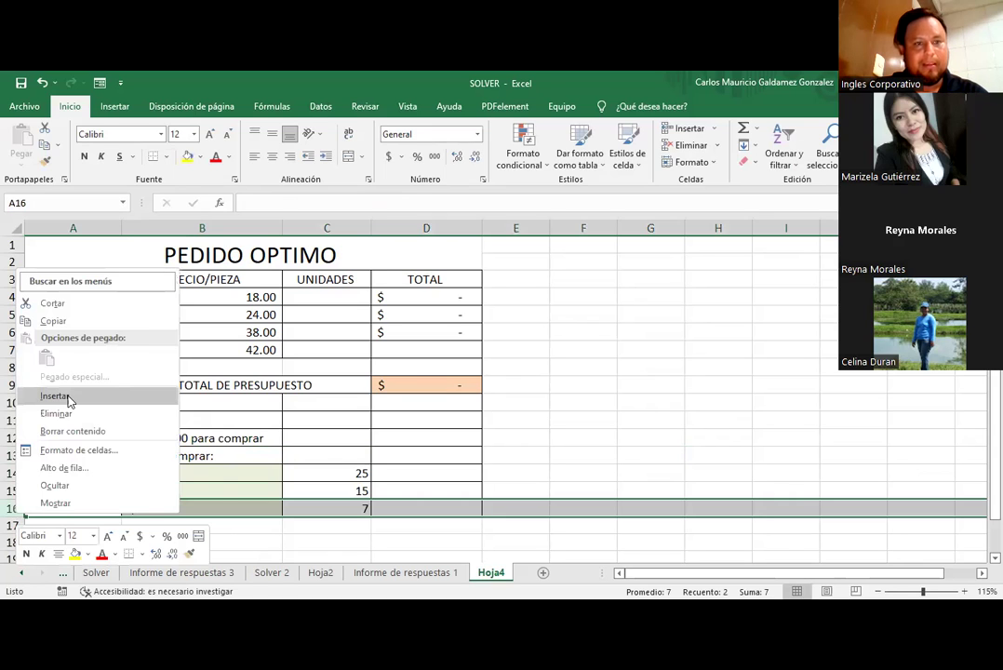
click(68, 400)
click(214, 476)
text(Dama 8)
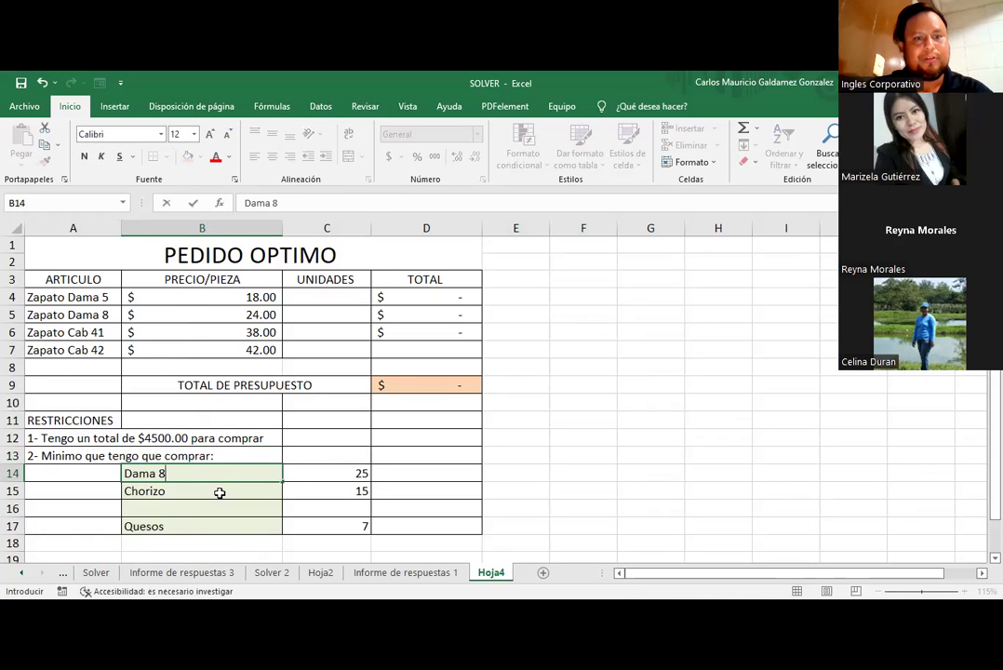
key(Tab)
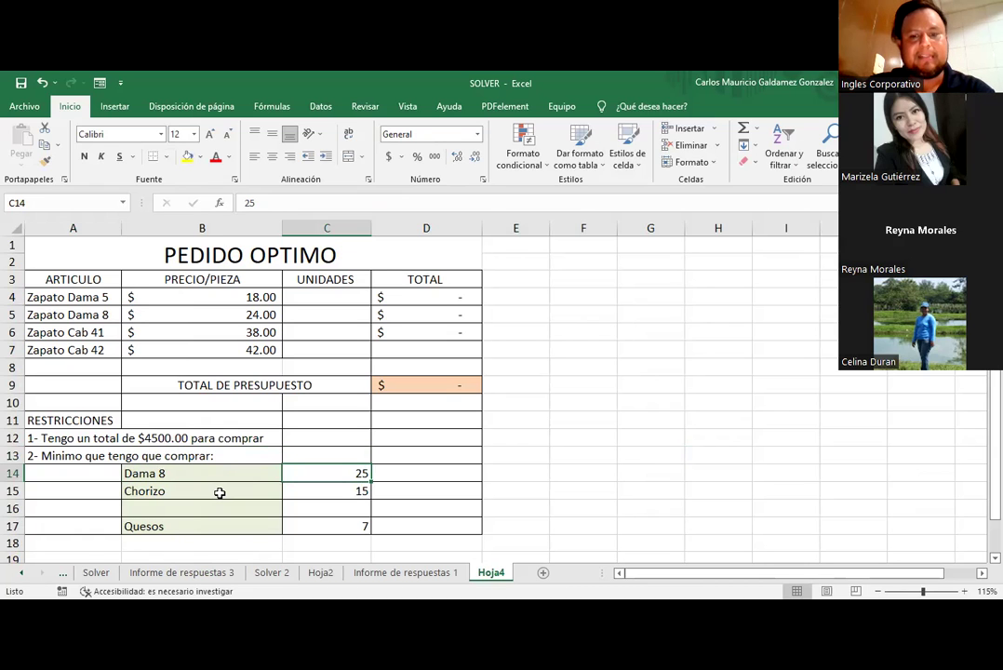
text(20)
key(Return)
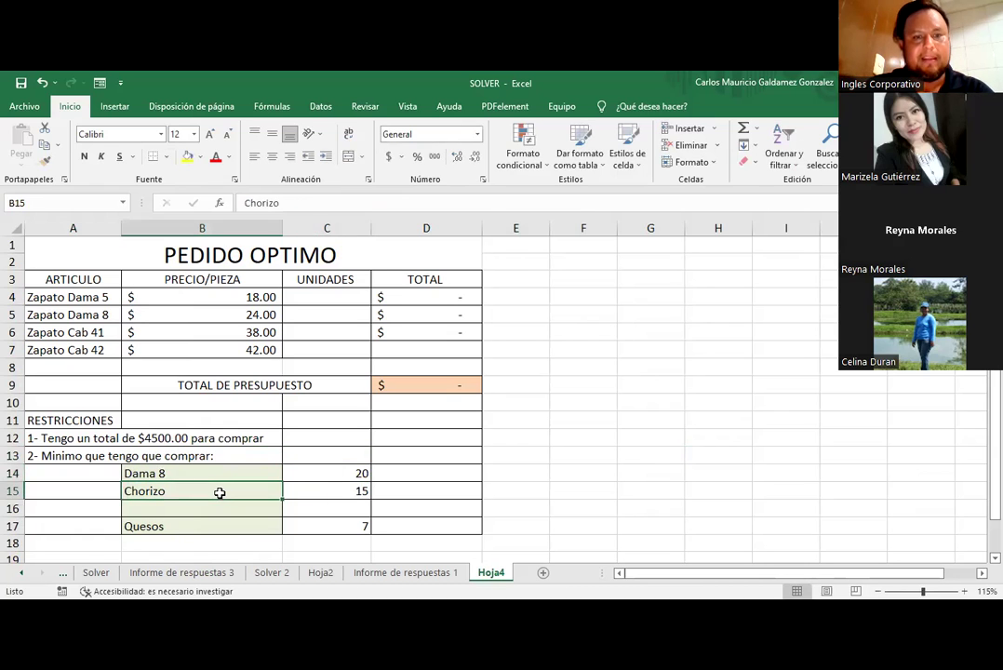
Step: Replace Chorizo in B15 with Dama 5 and set its minimum to 24
double_click(221, 492)
key(BackSpace)
key(BackSpace)
key(BackSpace)
key(BackSpace)
key(BackSpace)
key(BackSpace)
key(BackSpace)
text(Dama )
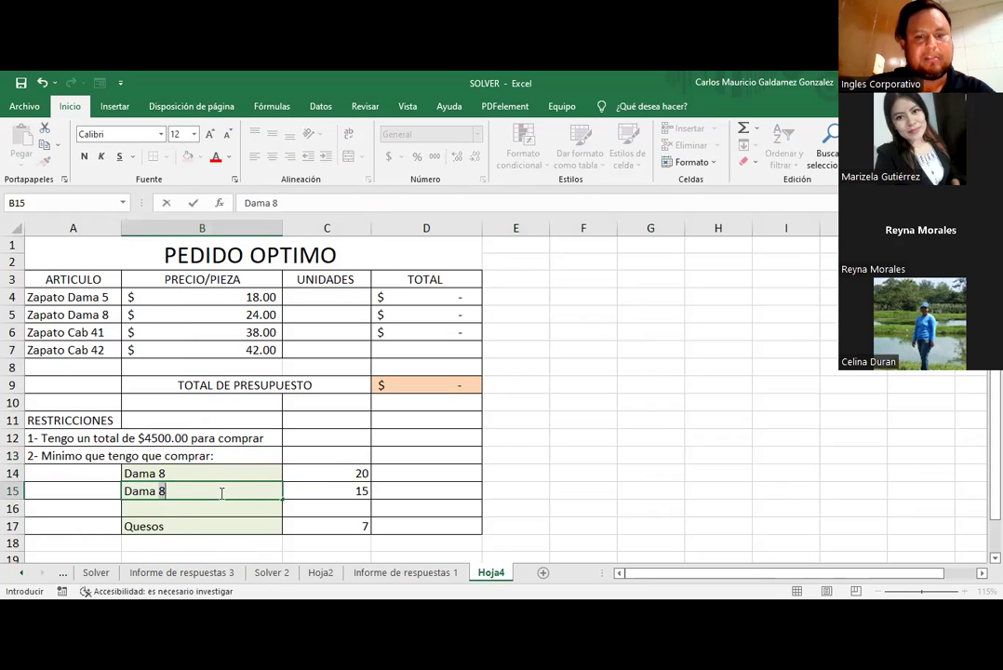
text(5)
key(Tab)
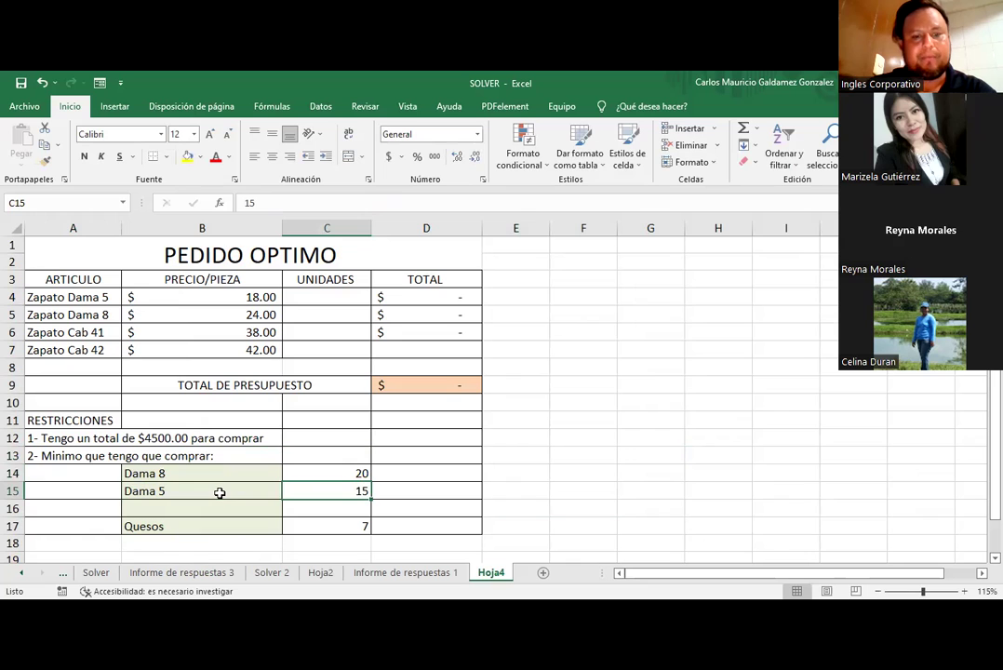
text(24)
key(Return)
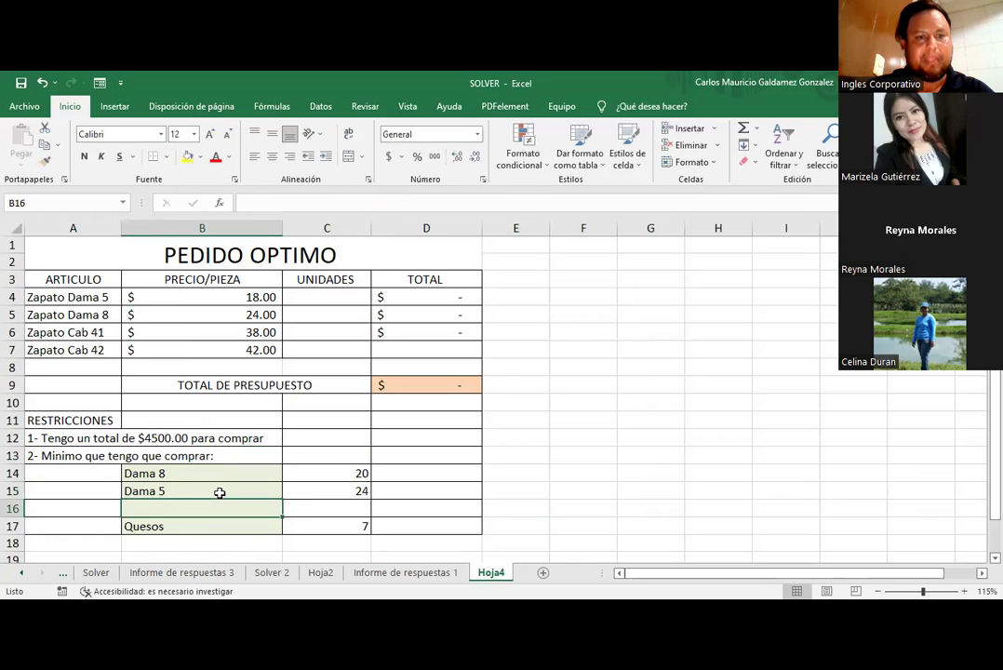
Step: Enter the minimums for Cab 41 (28) in row 16 and Cab 42 (18) in row 17
text(Cab 41)
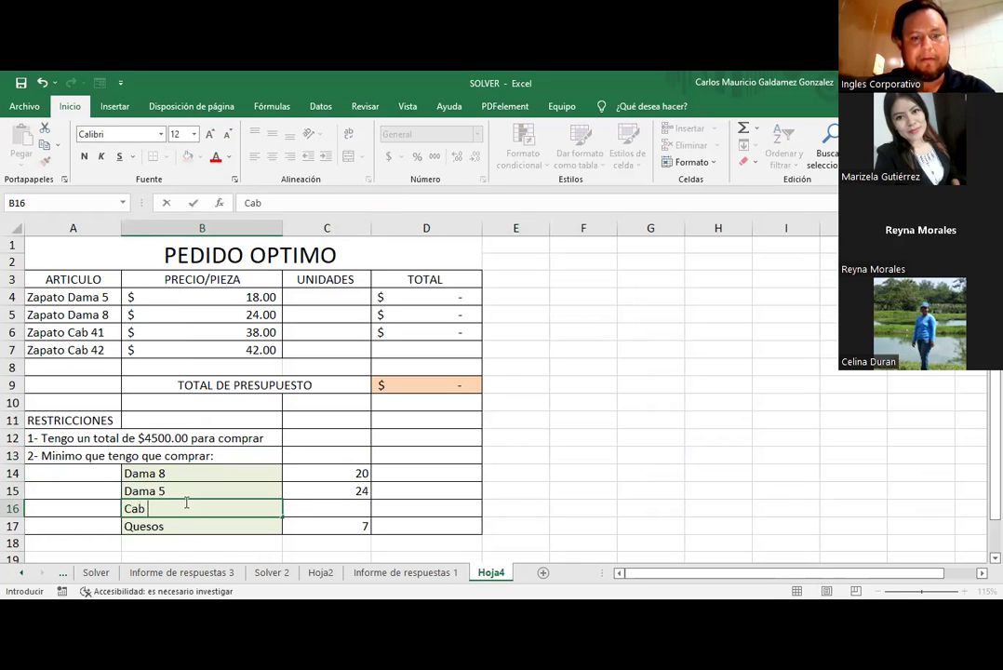
key(Tab)
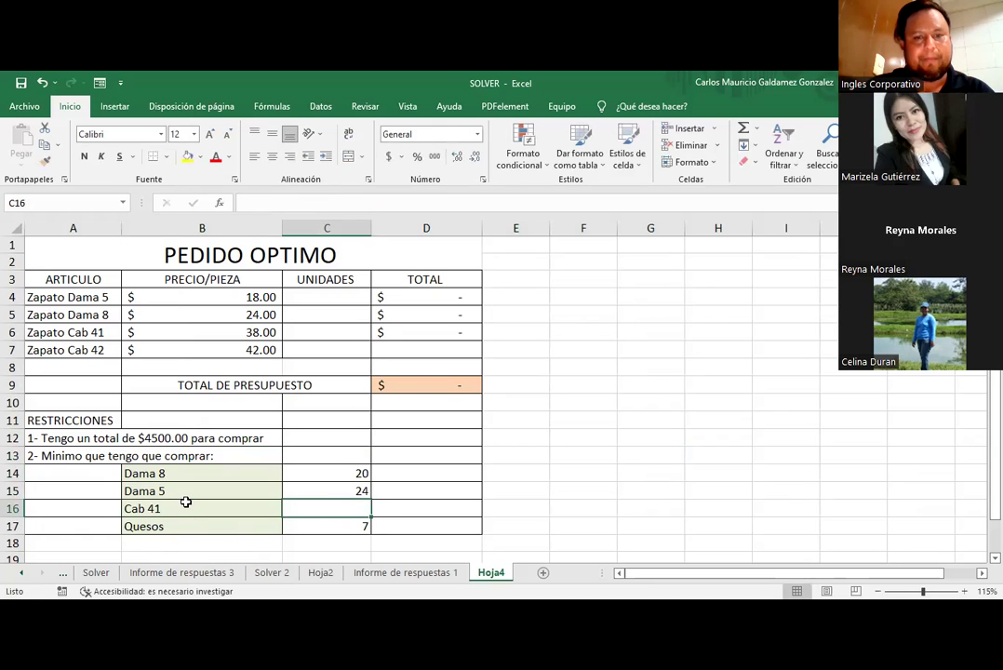
text(28)
key(Return)
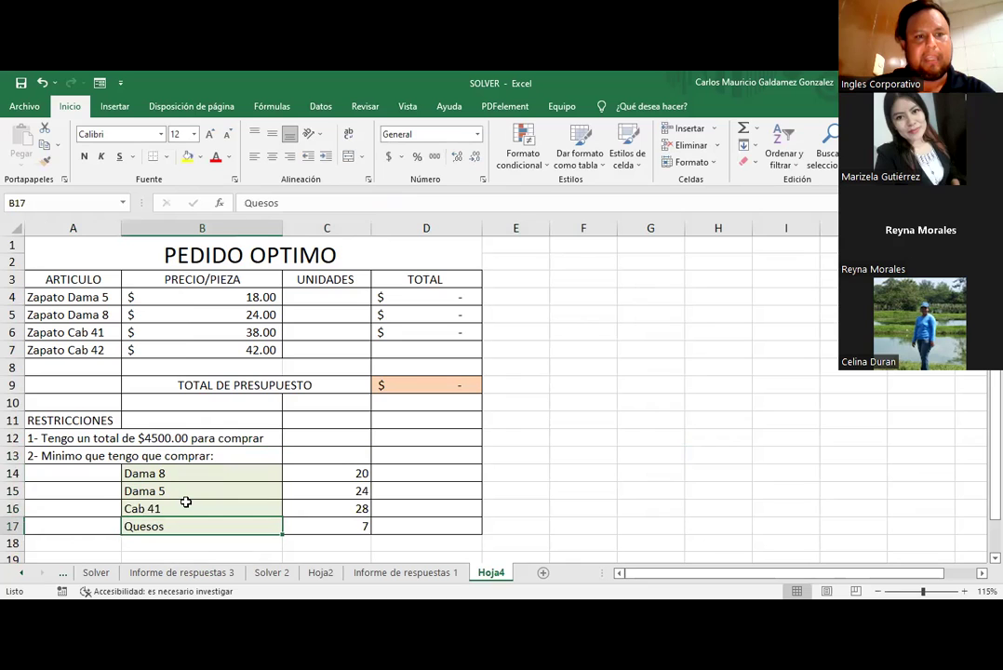
text(Cab 42)
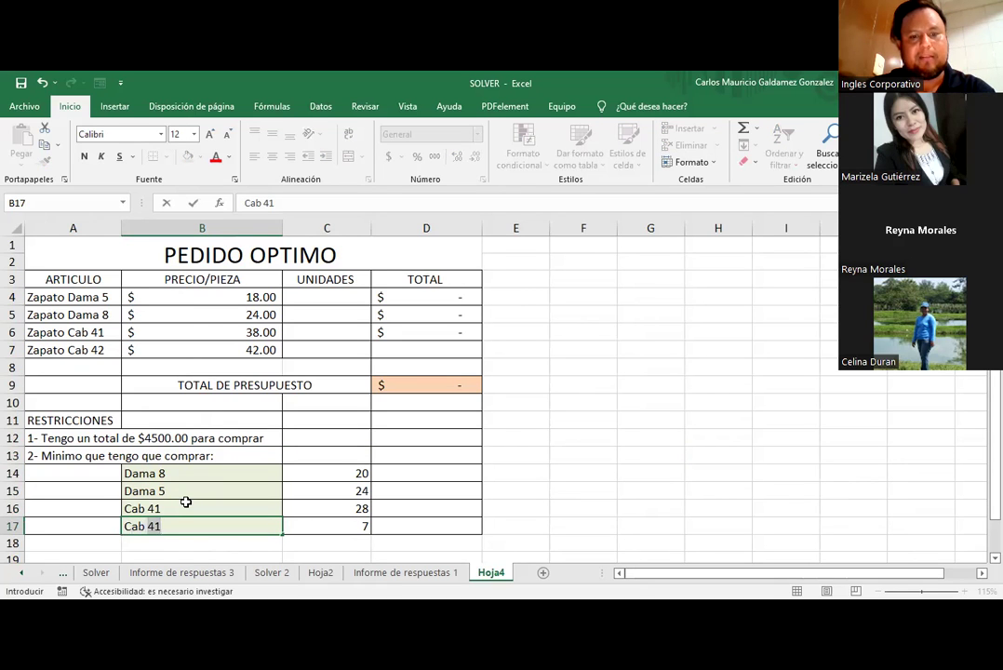
key(Tab)
text(18)
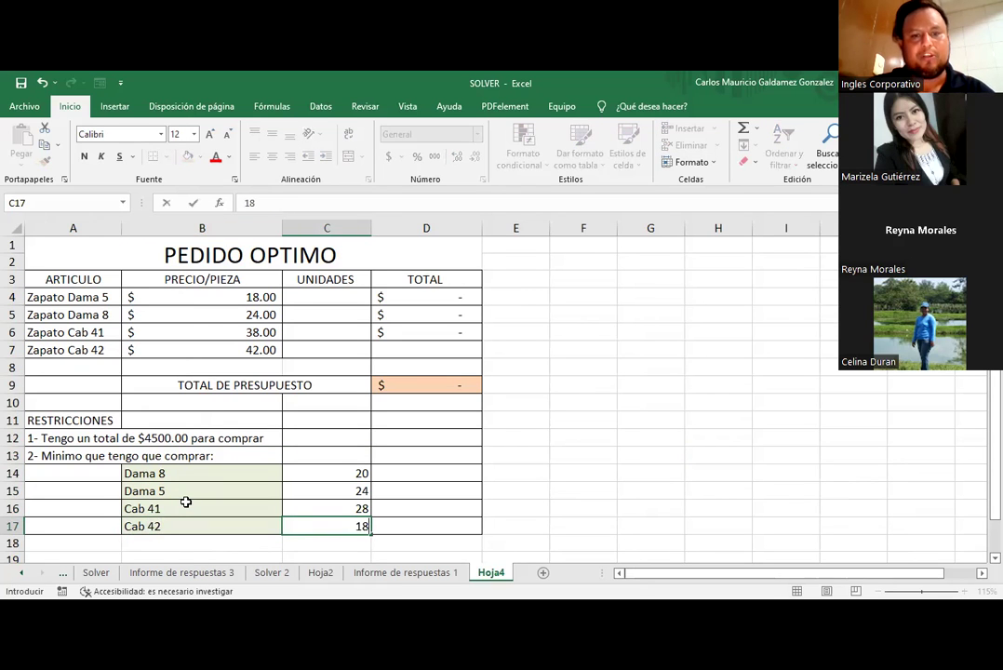
key(Return)
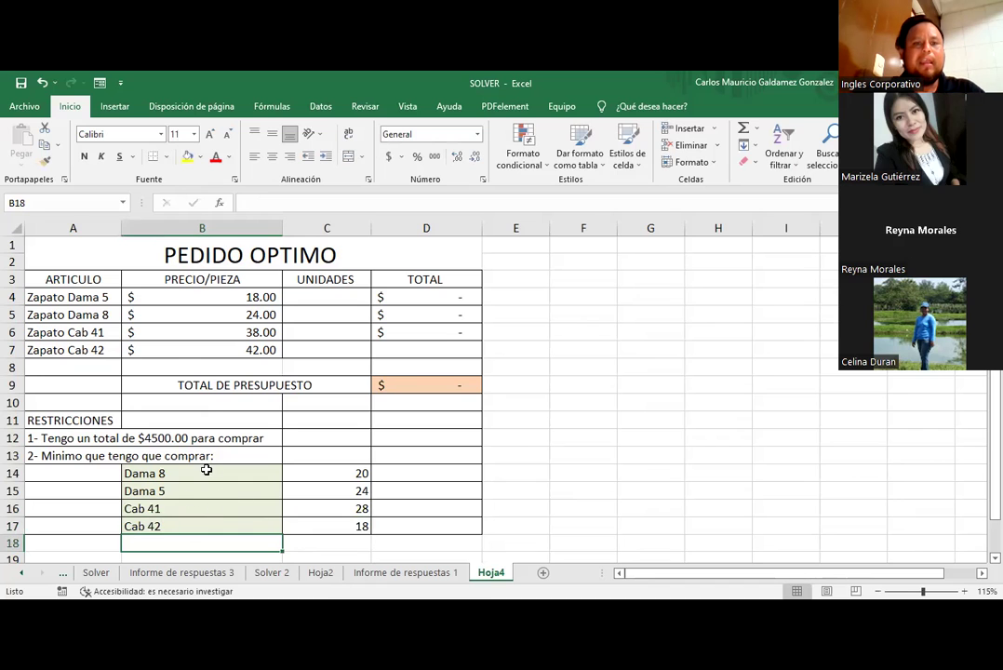
drag(78, 257, 298, 521)
click(298, 521)
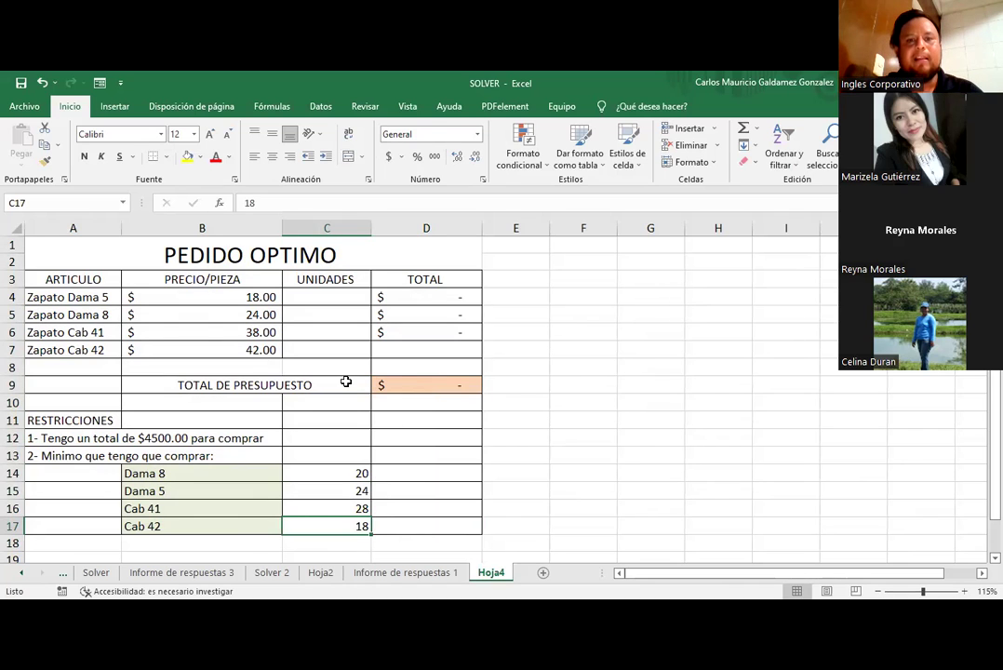
click(402, 382)
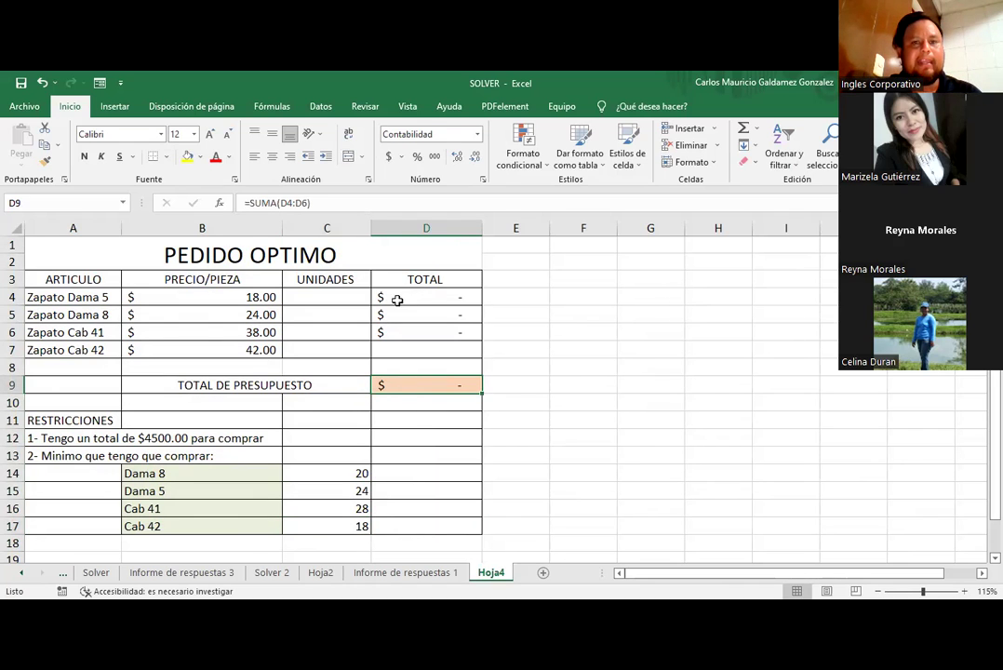
Step: Fill the TOTAL formula from D6 down to D7 and extend the budget sum in D9 to D4:D7
click(419, 337)
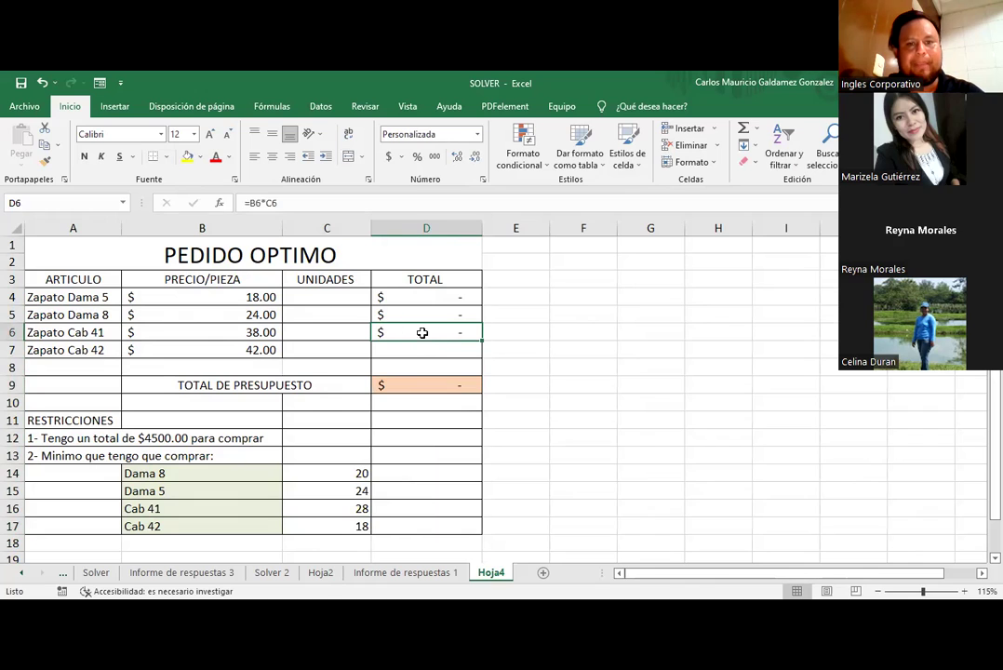
drag(481, 341, 465, 353)
click(429, 385)
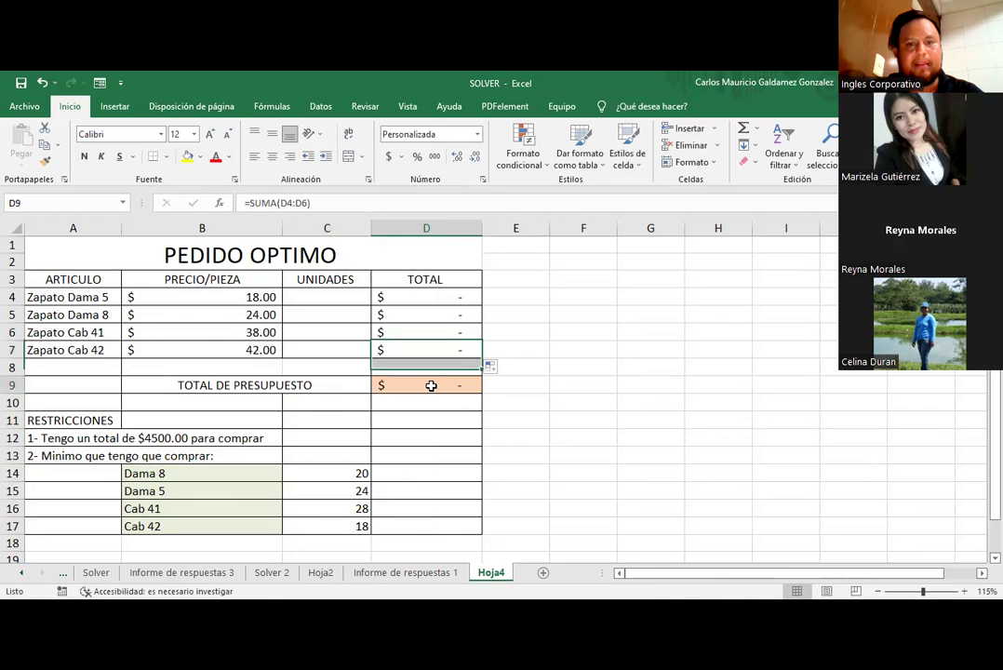
double_click(431, 387)
drag(479, 340, 477, 361)
key(Return)
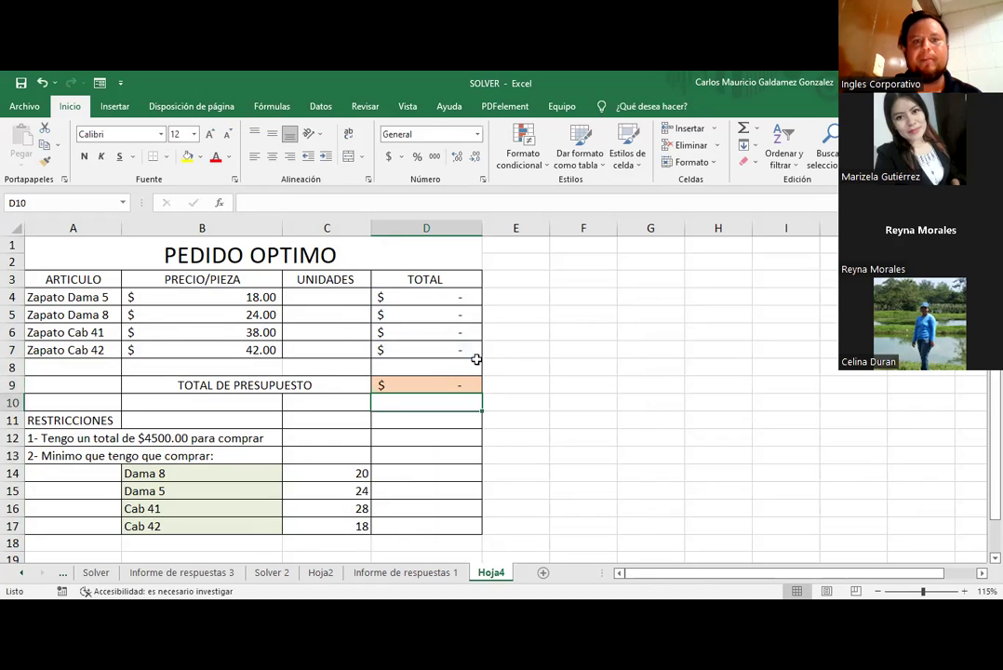
Step: Review the exercise: the budget formula in D9, the empty units C4:C7, the minimums in C14:C17 and the budget restriction
click(416, 381)
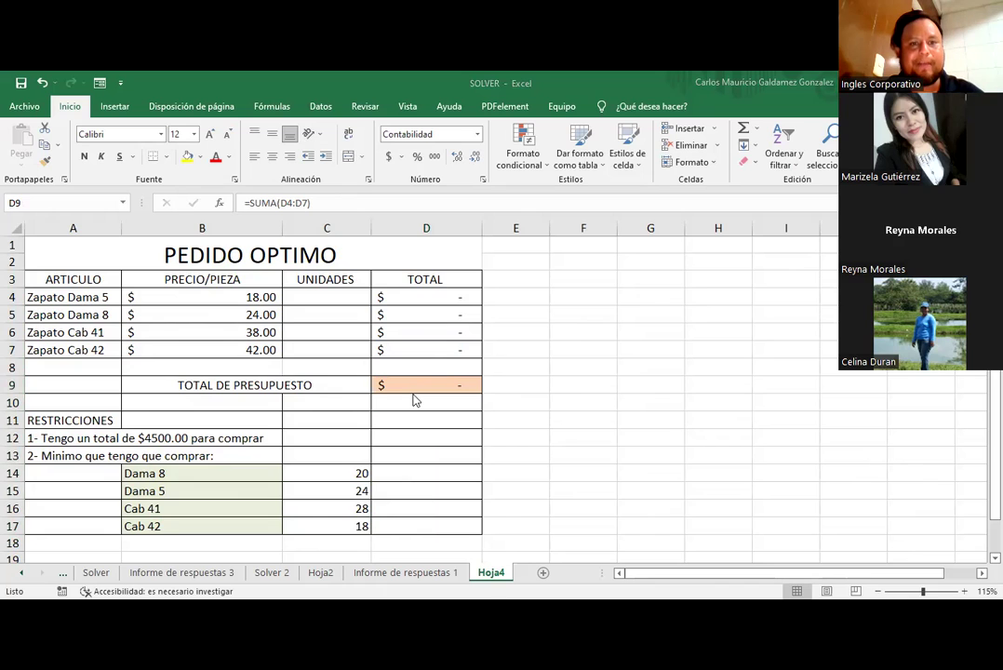
click(304, 255)
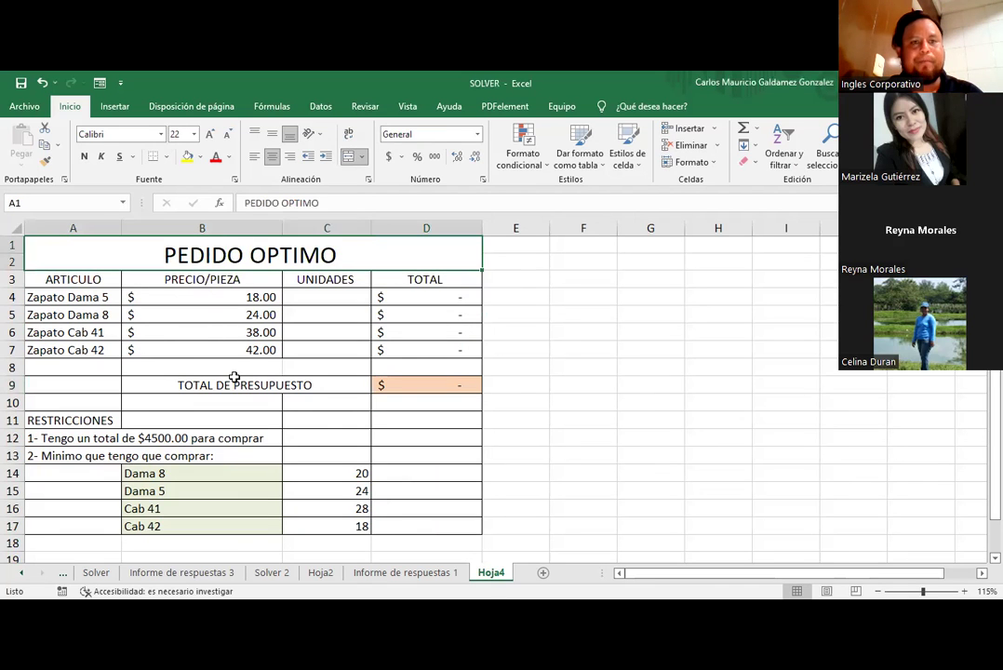
drag(335, 296, 336, 346)
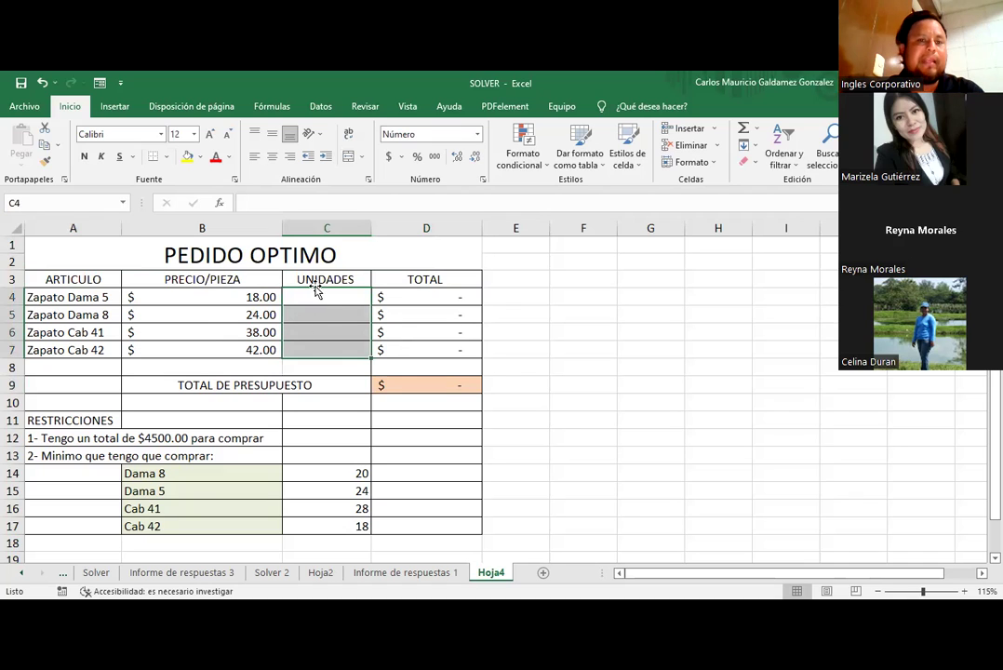
drag(298, 469, 307, 525)
click(199, 438)
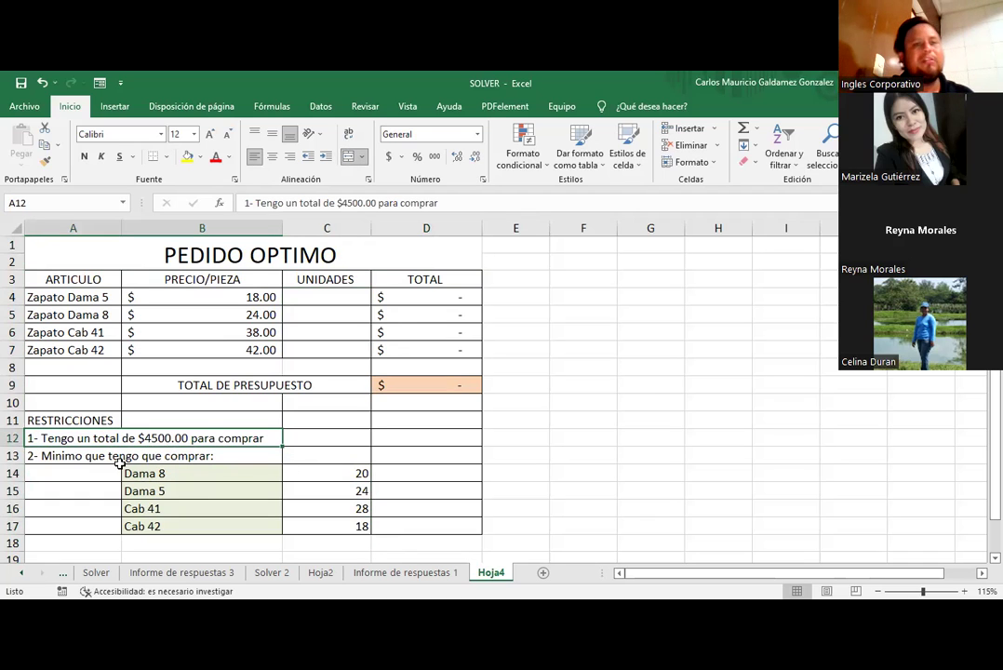
click(409, 385)
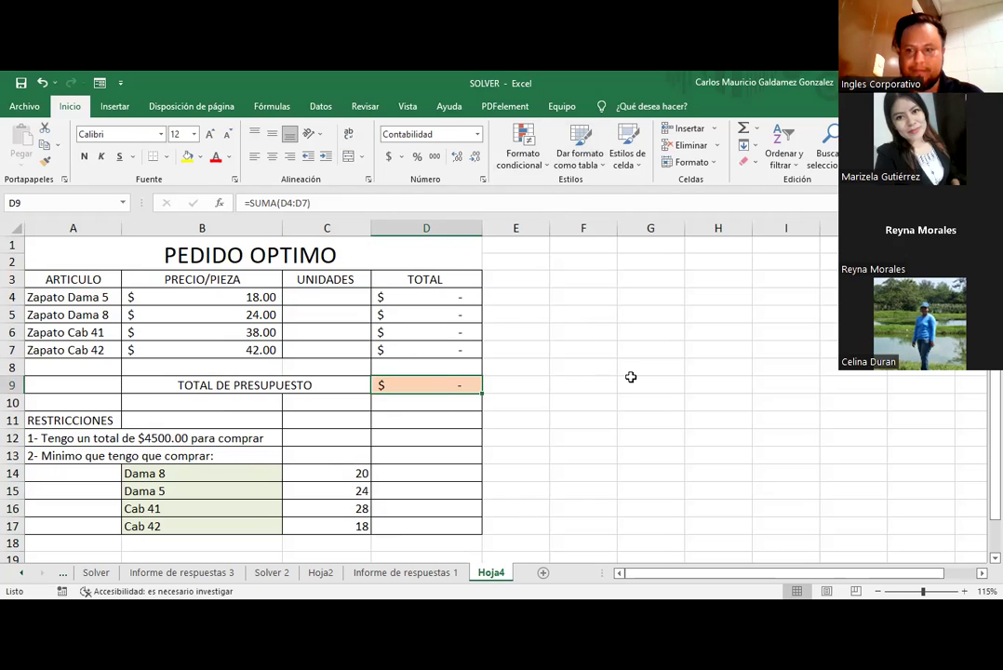
Step: Copy the complete PEDIDO OPTIMO exercise, range A1:D17
click(586, 381)
drag(175, 244, 197, 521)
key(ctrl+c)
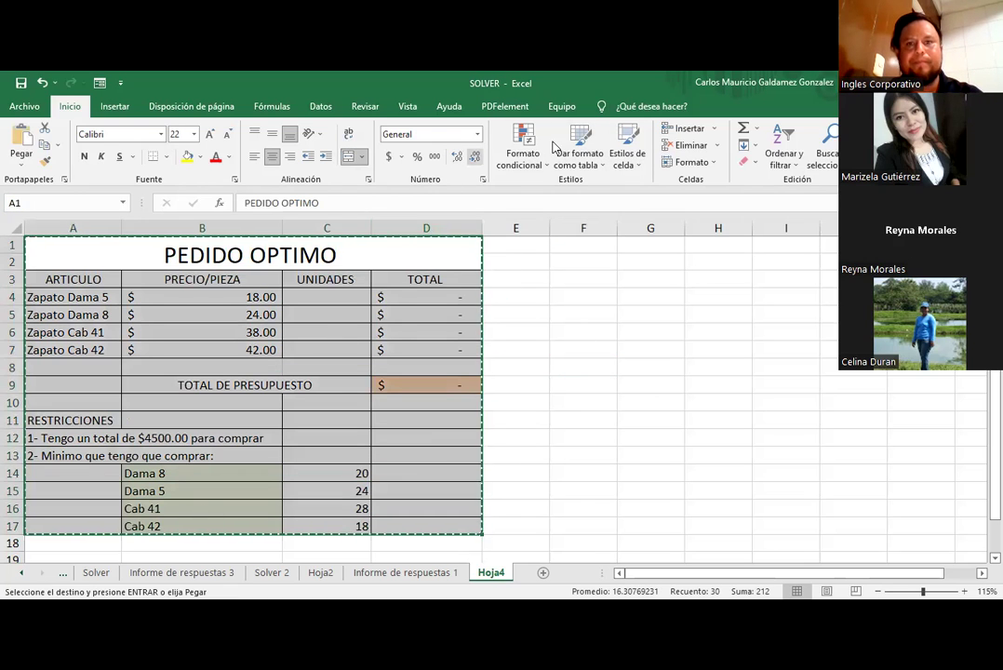